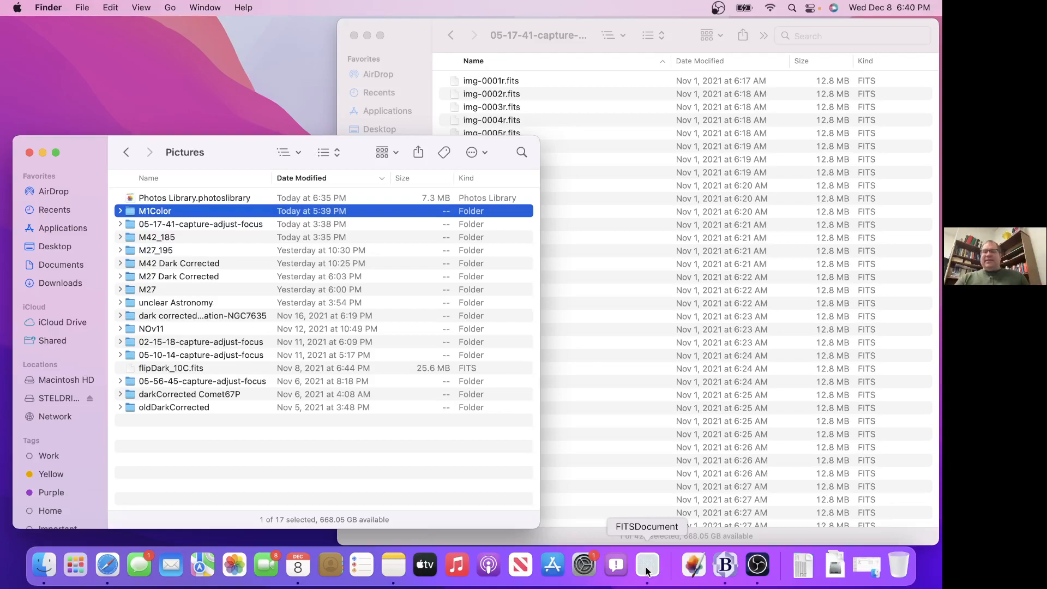
- Switch to FITSDocument and dismiss its file chooser without opening a document
click(646, 567)
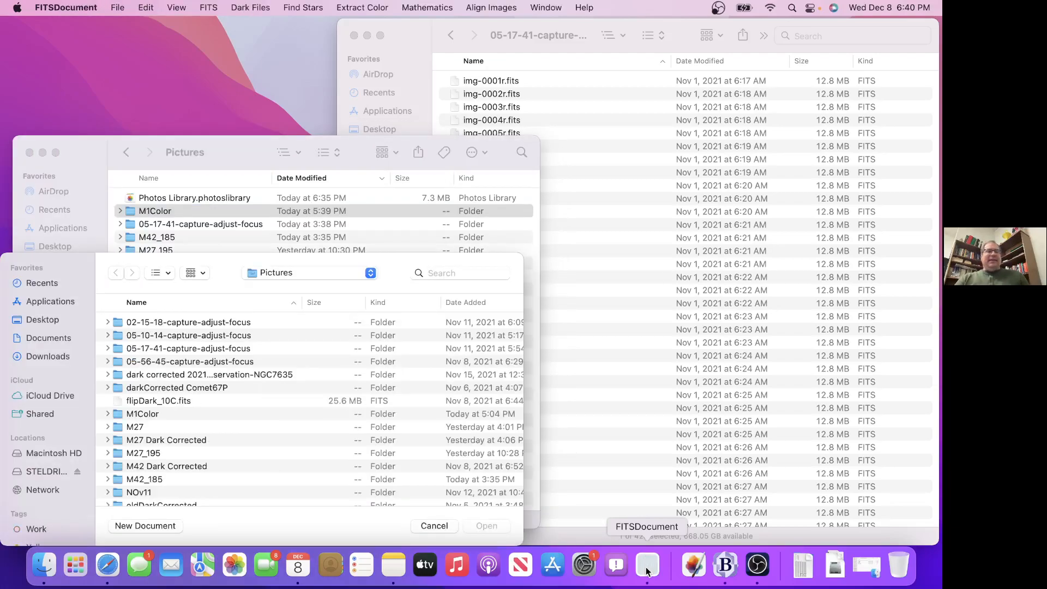
drag(219, 267, 233, 244)
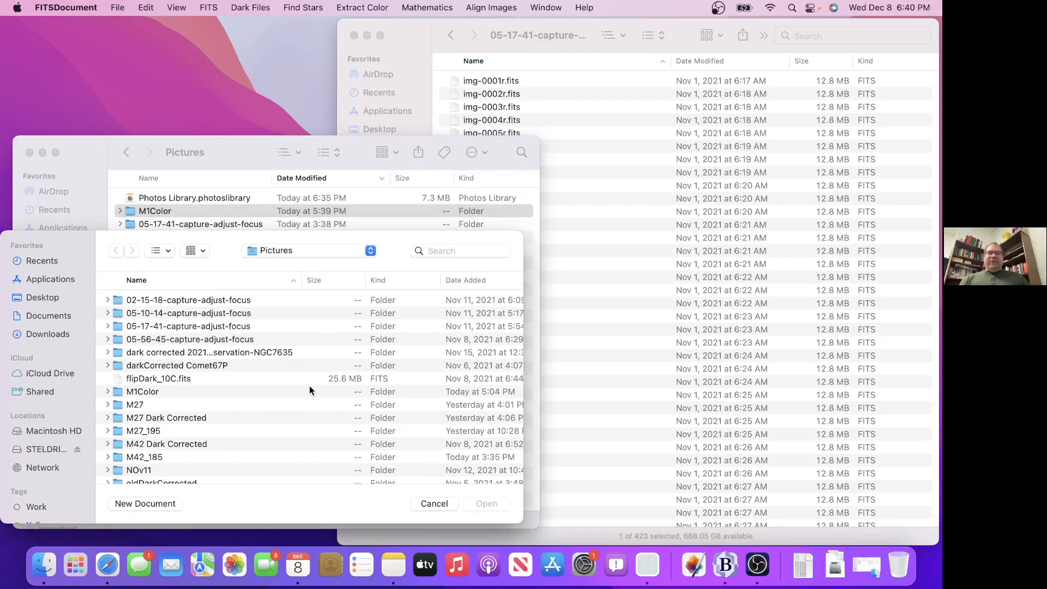
click(439, 504)
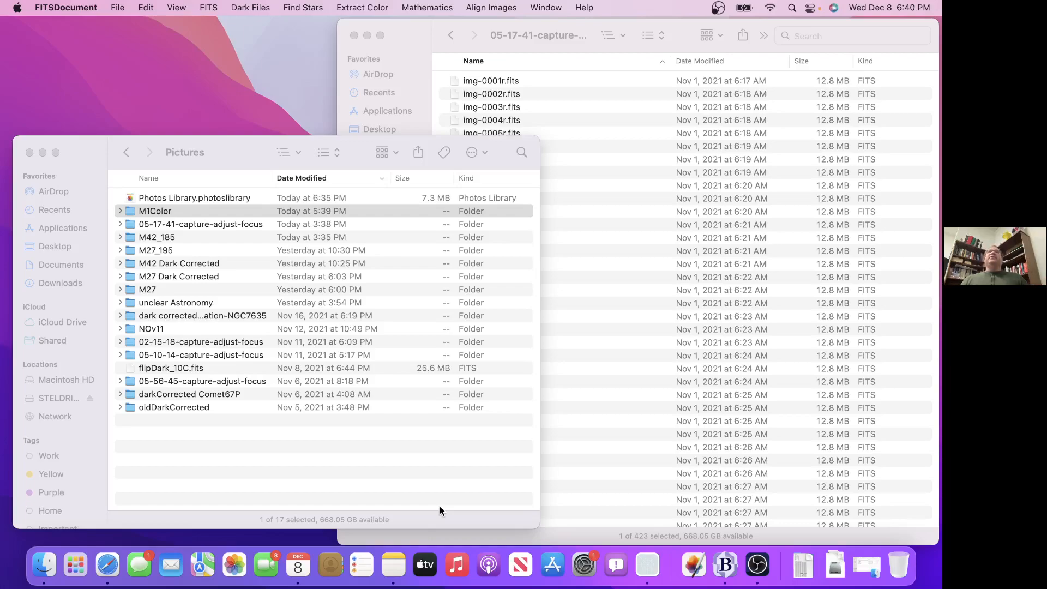
- Start Make Dark and browse for source frames on STELDRIVE in stellina-82bdff, expert-mode, dark-11.7C, flip
click(256, 8)
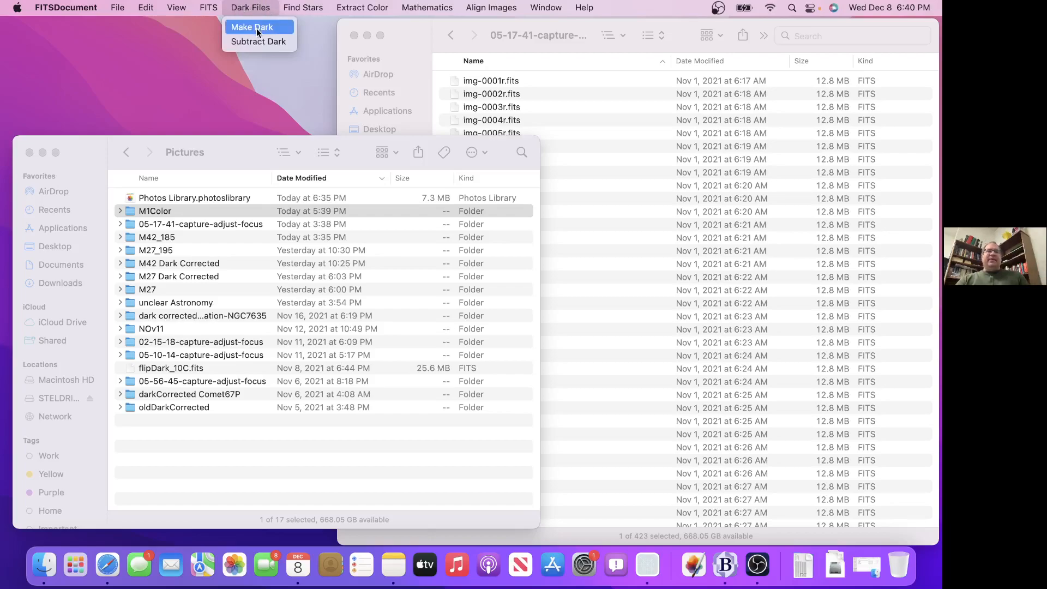
click(257, 27)
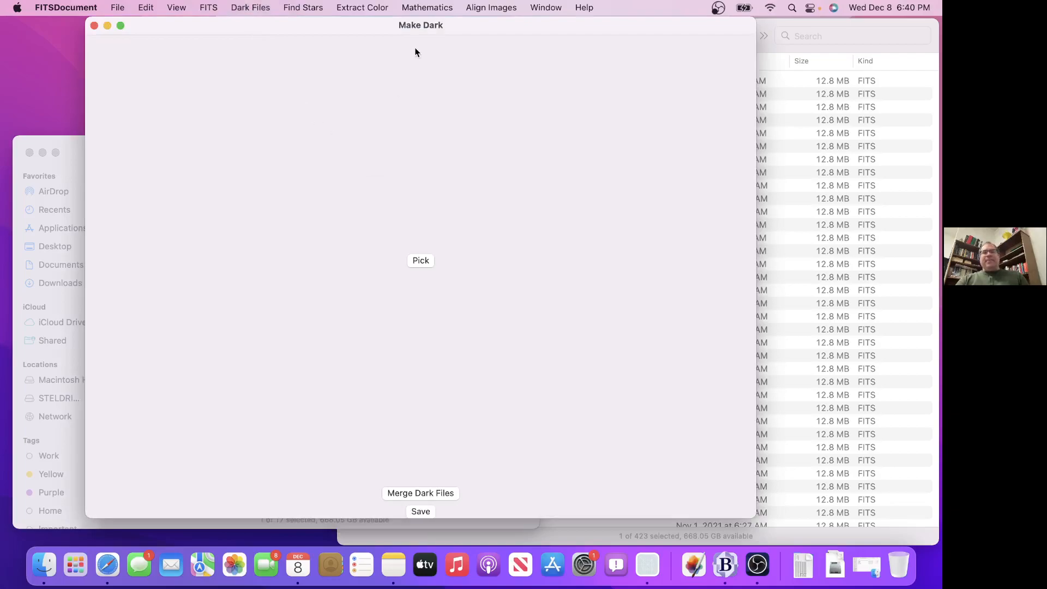
click(425, 261)
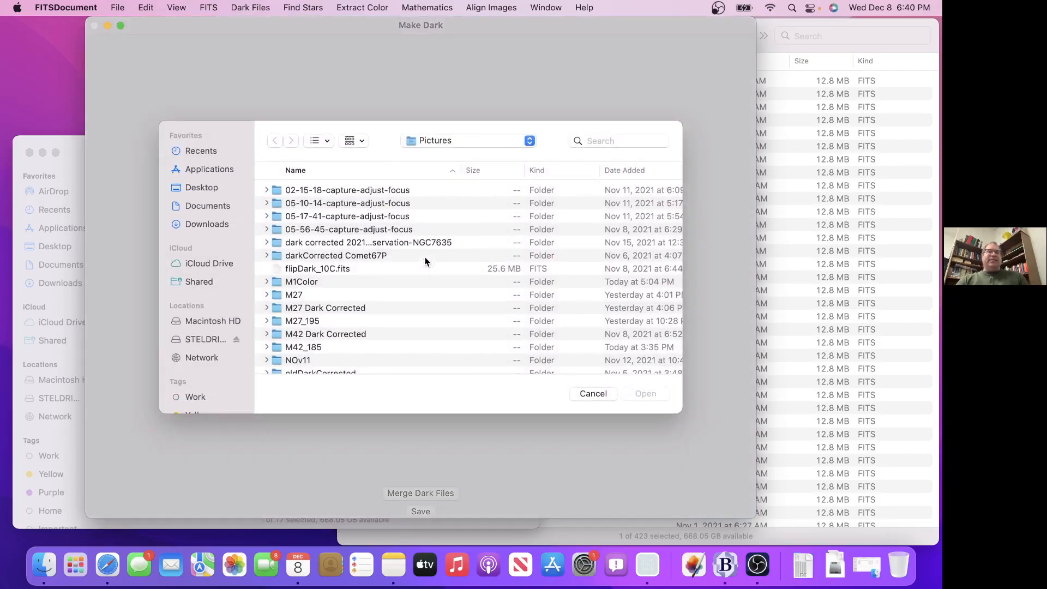
click(213, 338)
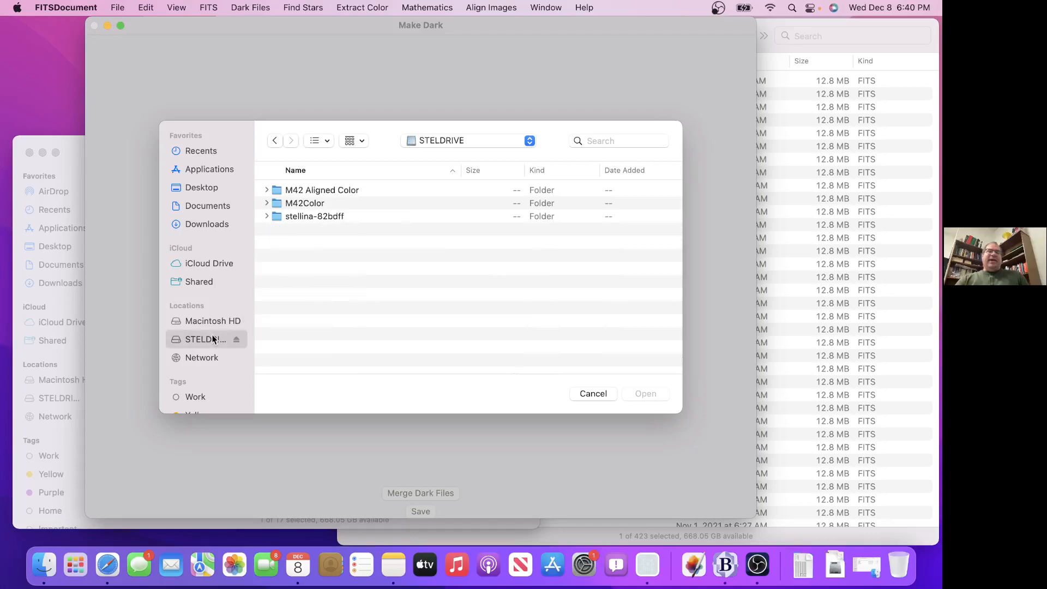
click(298, 217)
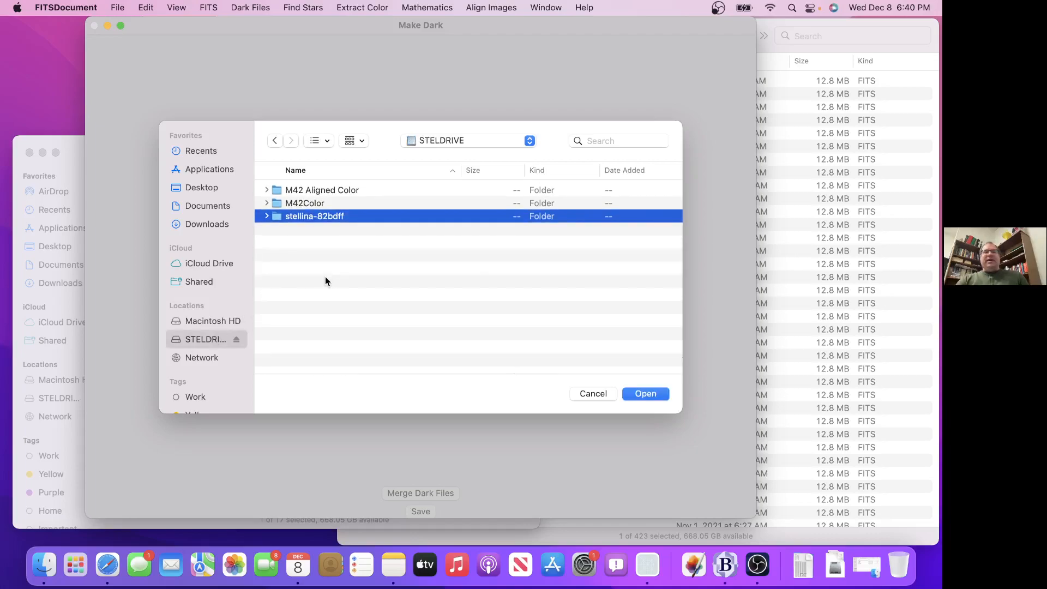
double_click(328, 215)
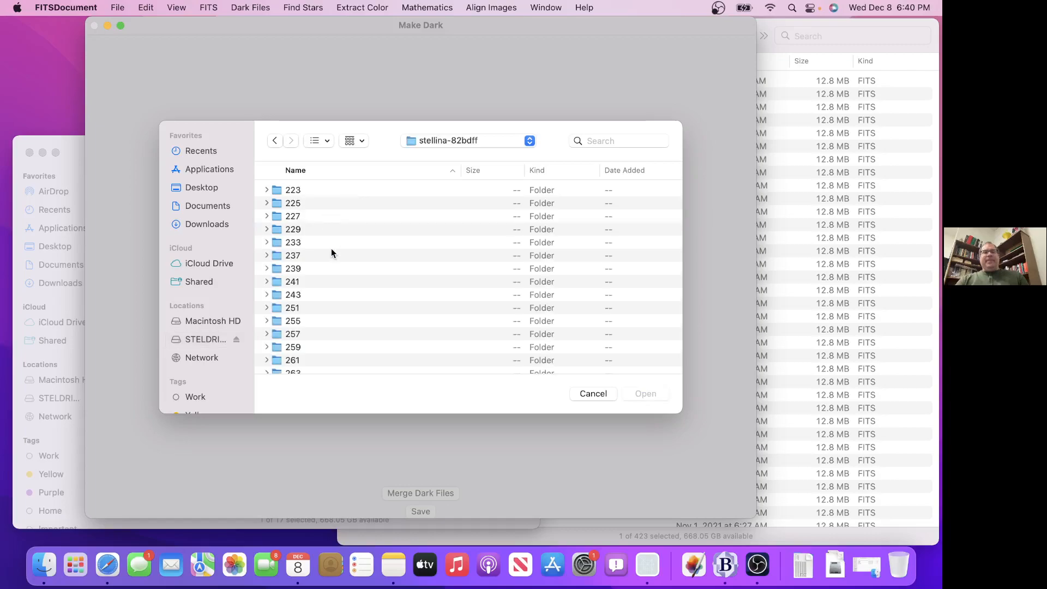
scroll(331, 248, down, 5)
double_click(306, 360)
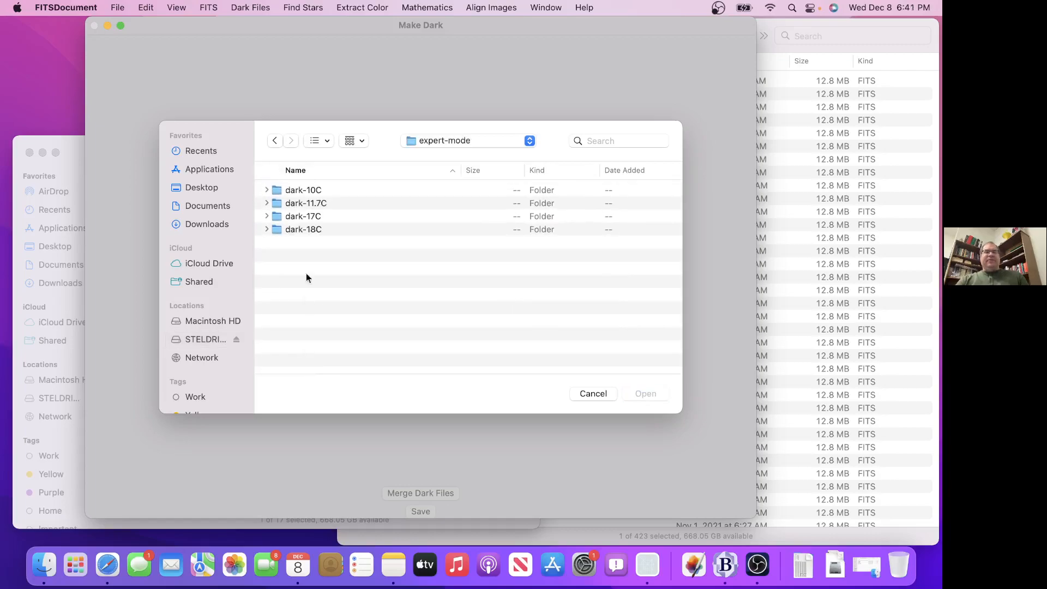
double_click(306, 204)
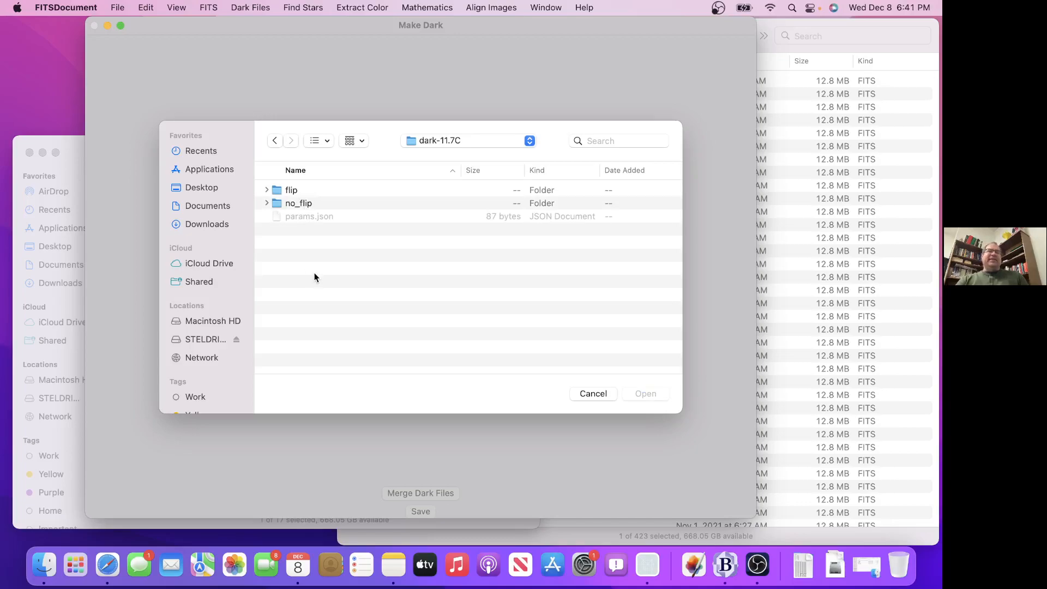
double_click(292, 191)
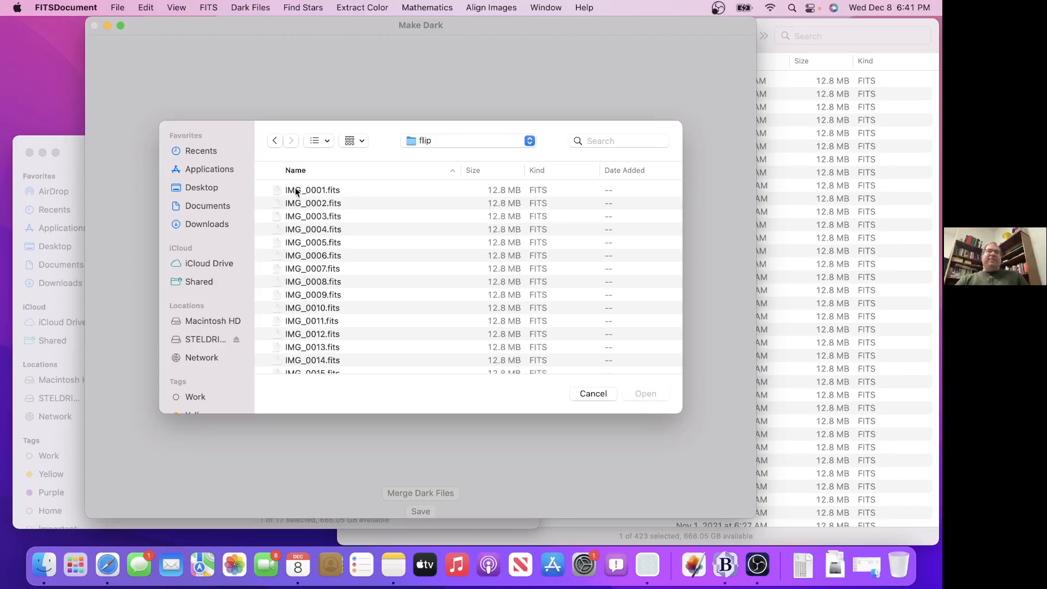
- Load all frames from IMG_0001.fits through IMG_0100.fits and merge them into one master dark
click(307, 189)
scroll(322, 255, down, 20)
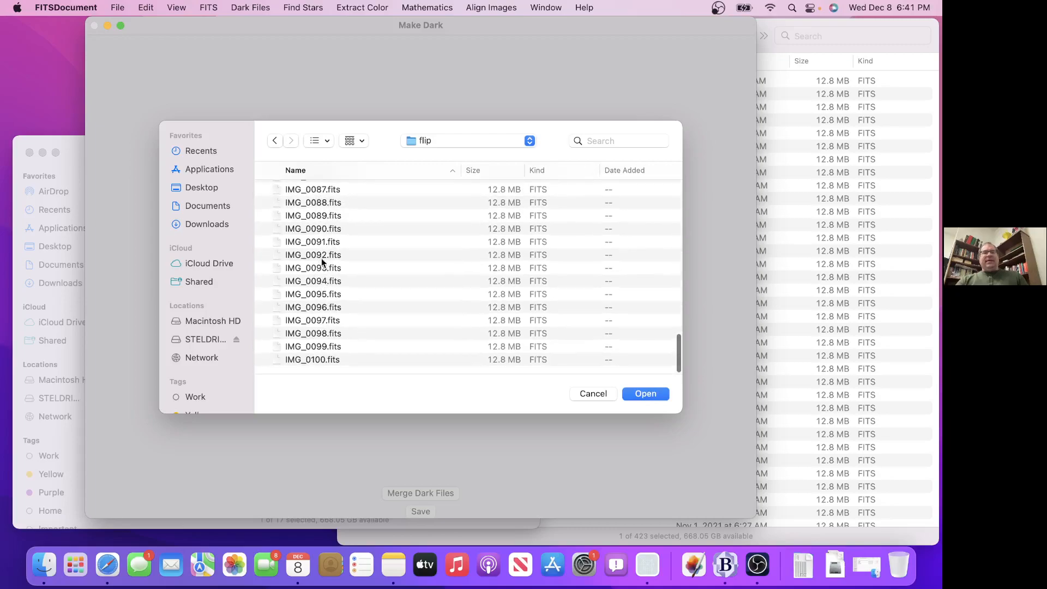
shift+click(319, 360)
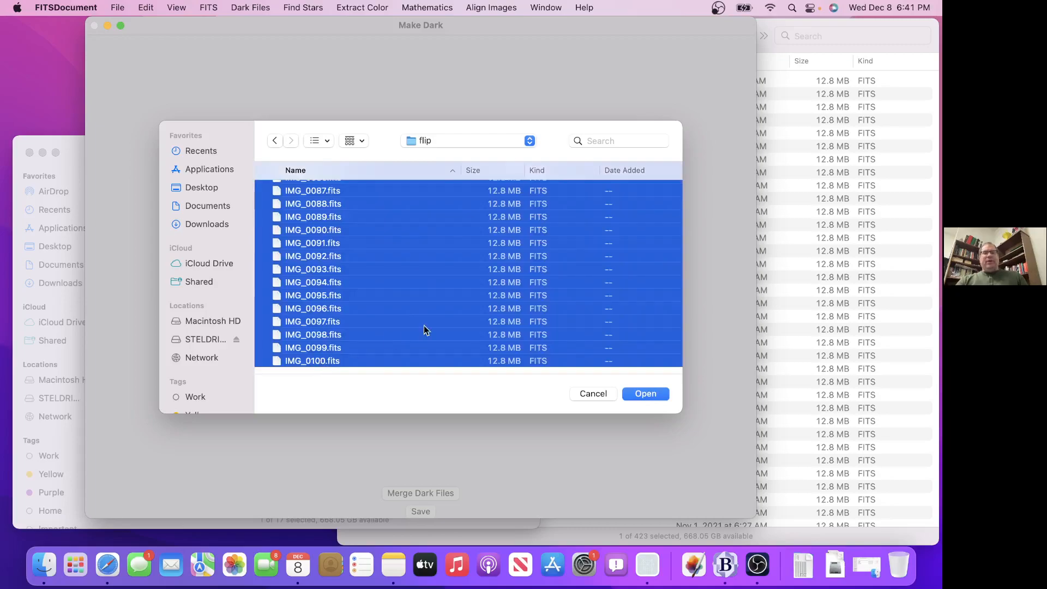
scroll(424, 327, up, 6)
scroll(424, 330, up, 20)
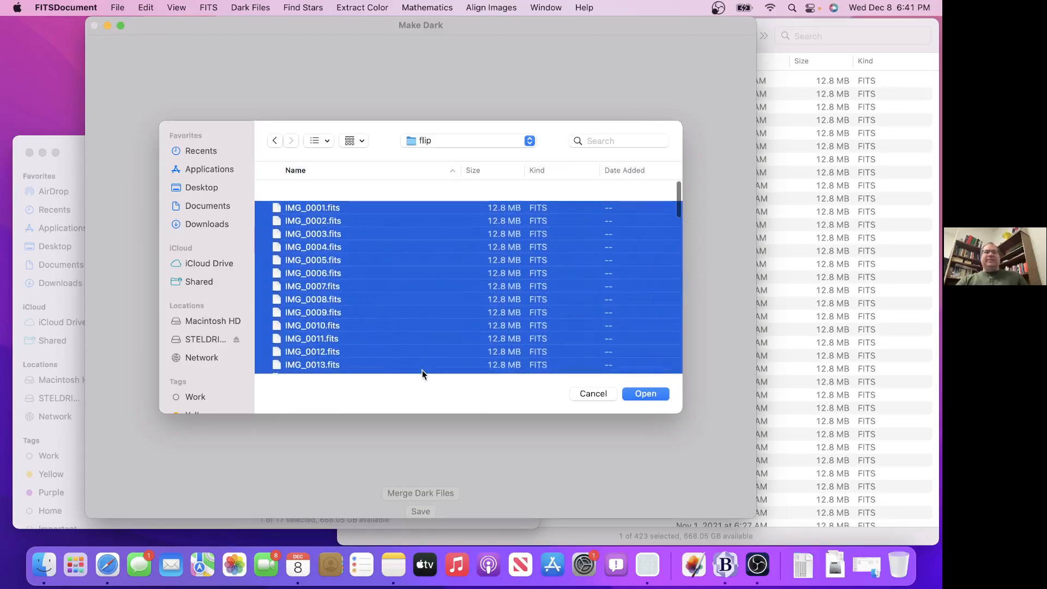
click(661, 393)
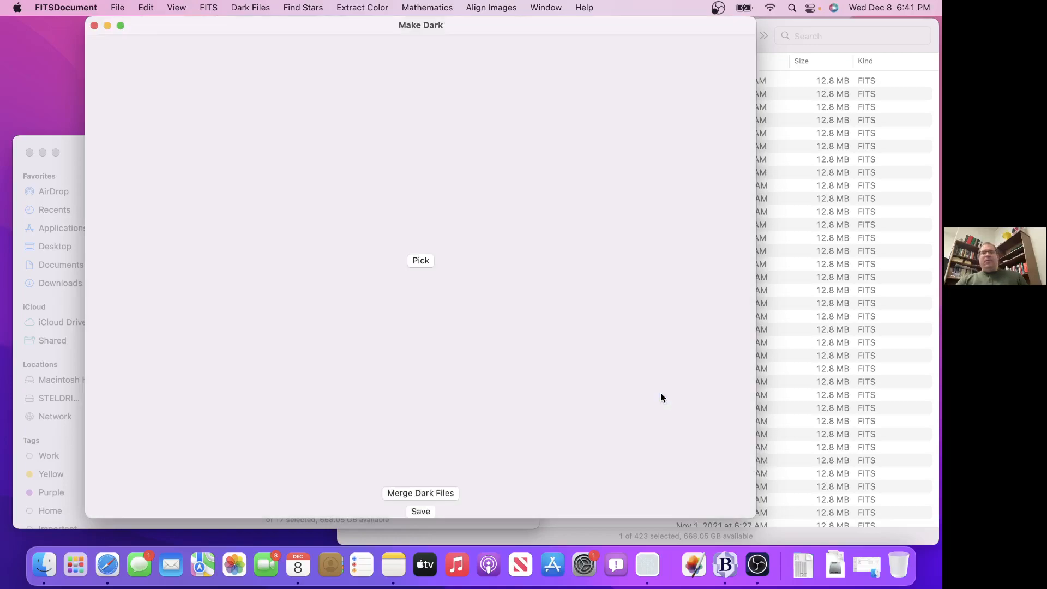
click(430, 490)
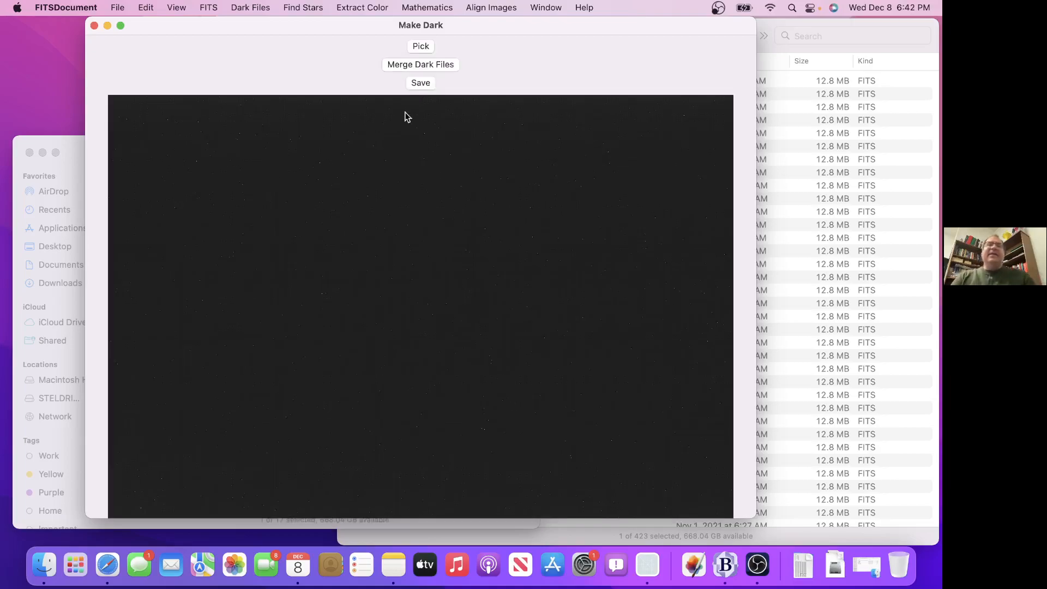
- Start saving the merged dark and choose the Master Darks folder inside Documents as the destination
click(419, 82)
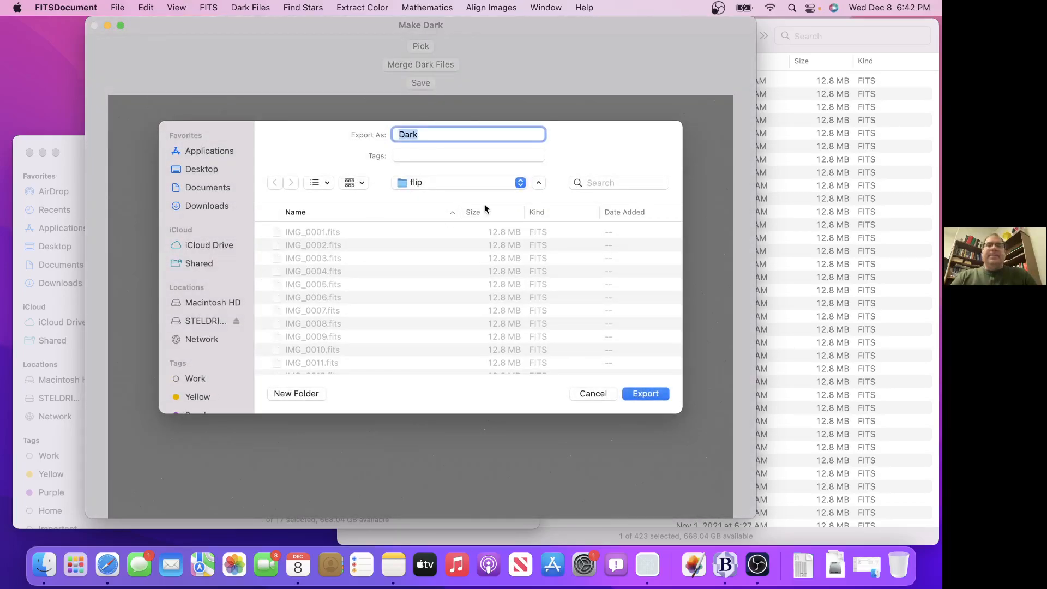
click(434, 182)
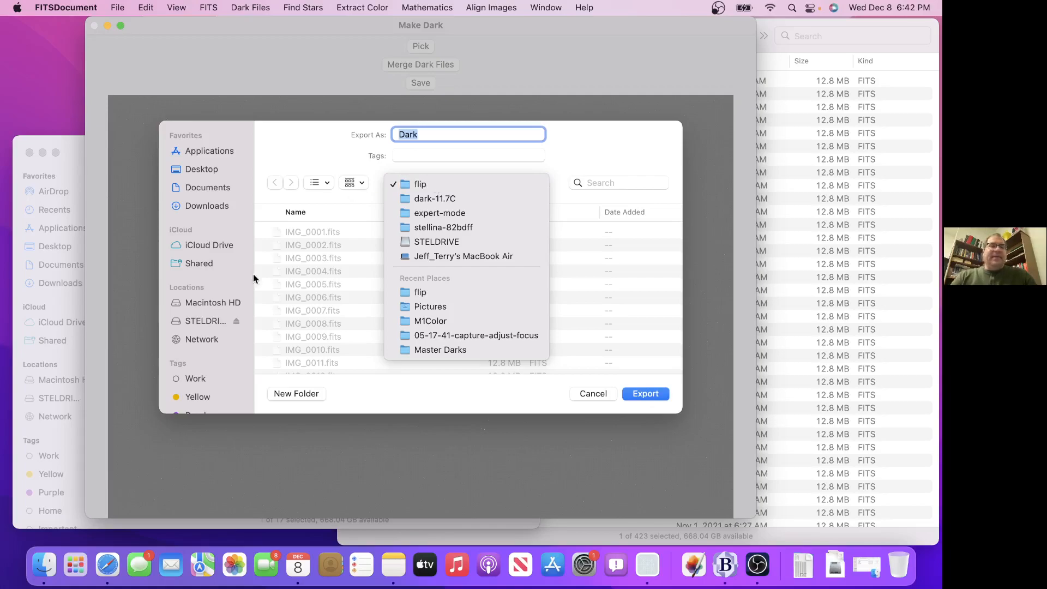
click(233, 312)
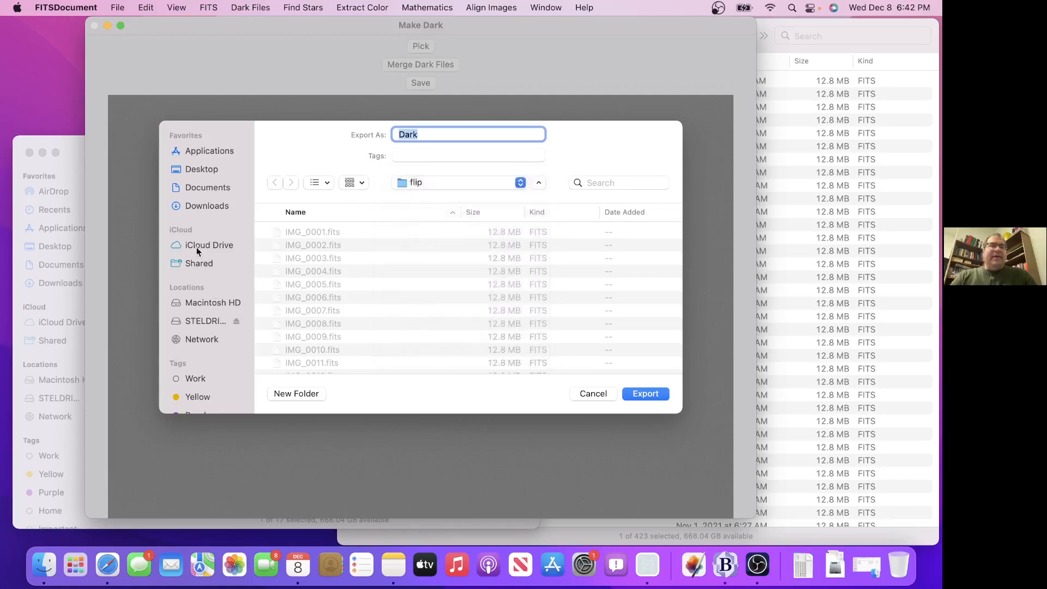
click(210, 188)
scroll(334, 284, down, 3)
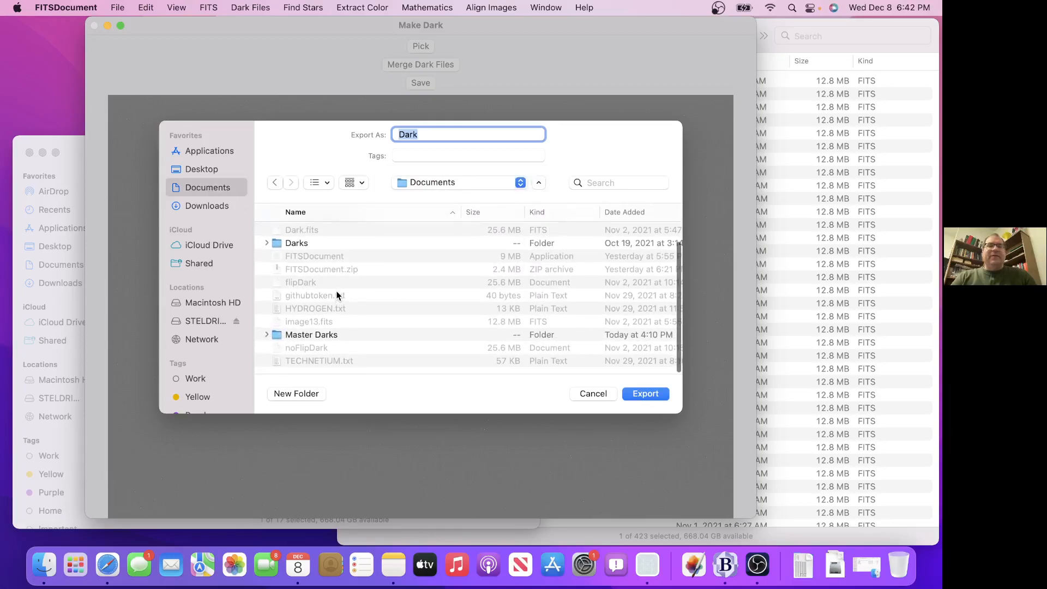
double_click(330, 334)
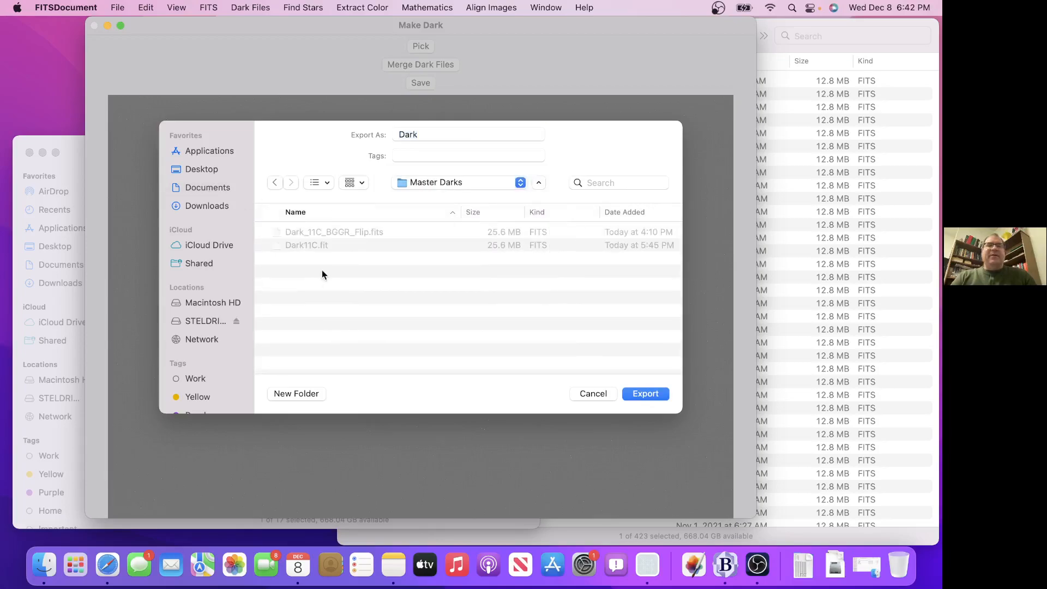
- Export the merged dark as Dark11Ctemp.fits and close the Make Dark window
click(420, 136)
text(11C.fit)
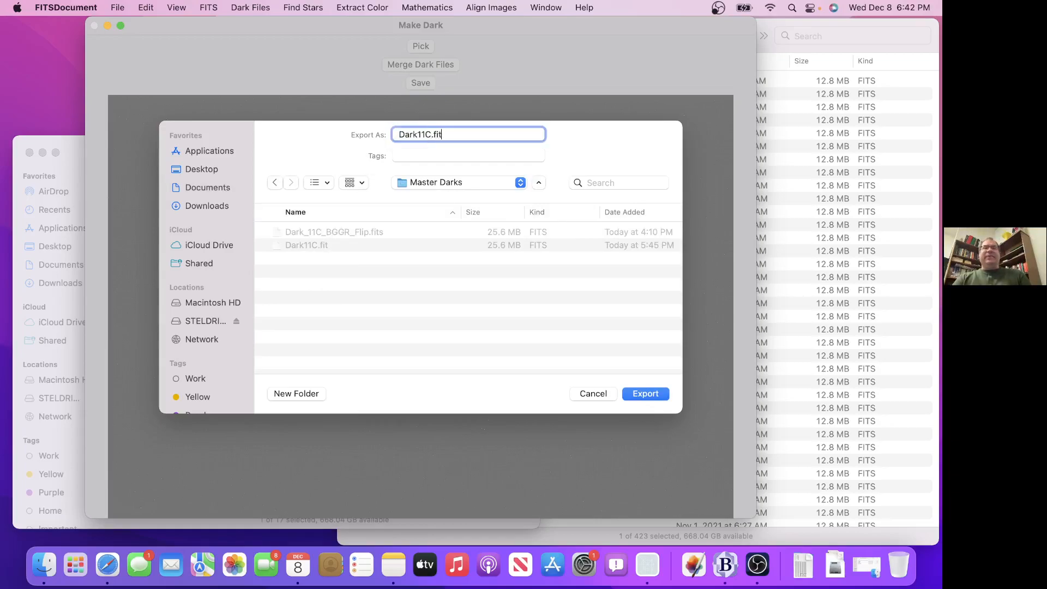
key(BackSpace)
key(BackSpace)
key(BackSpace)
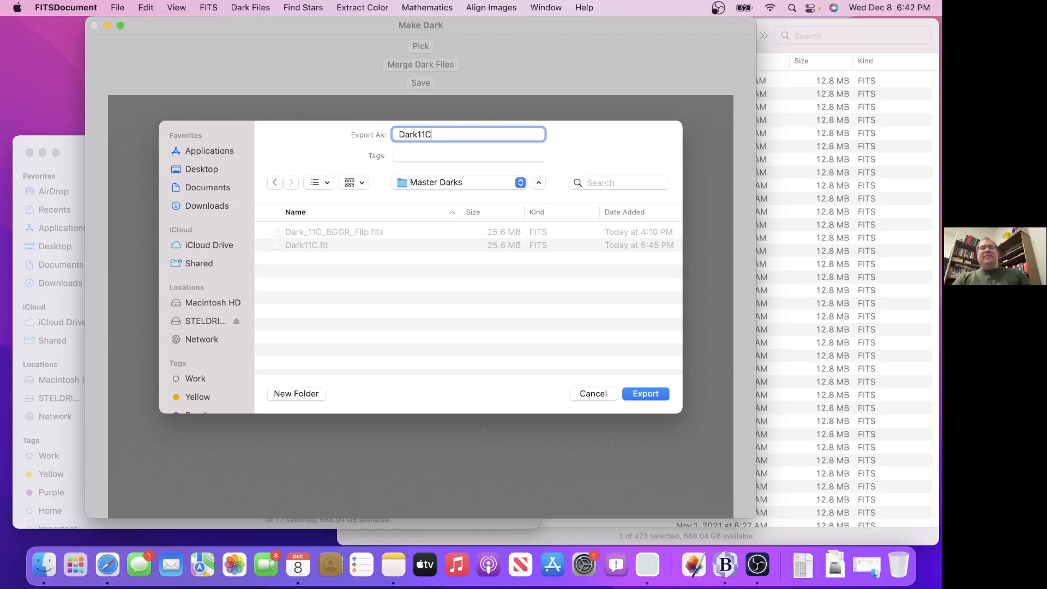
text(temp.fits)
key(Return)
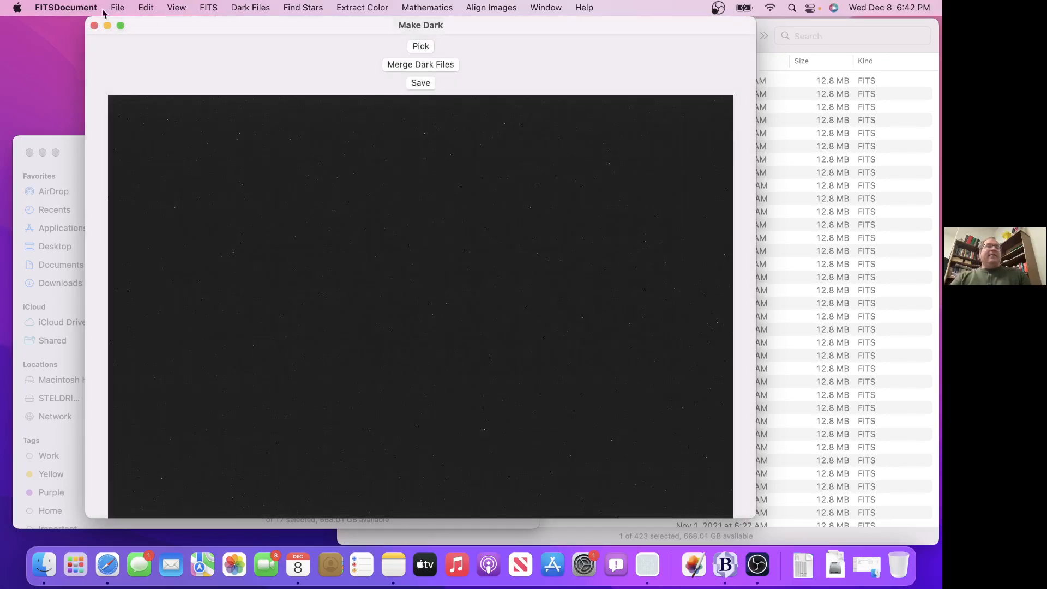
click(95, 25)
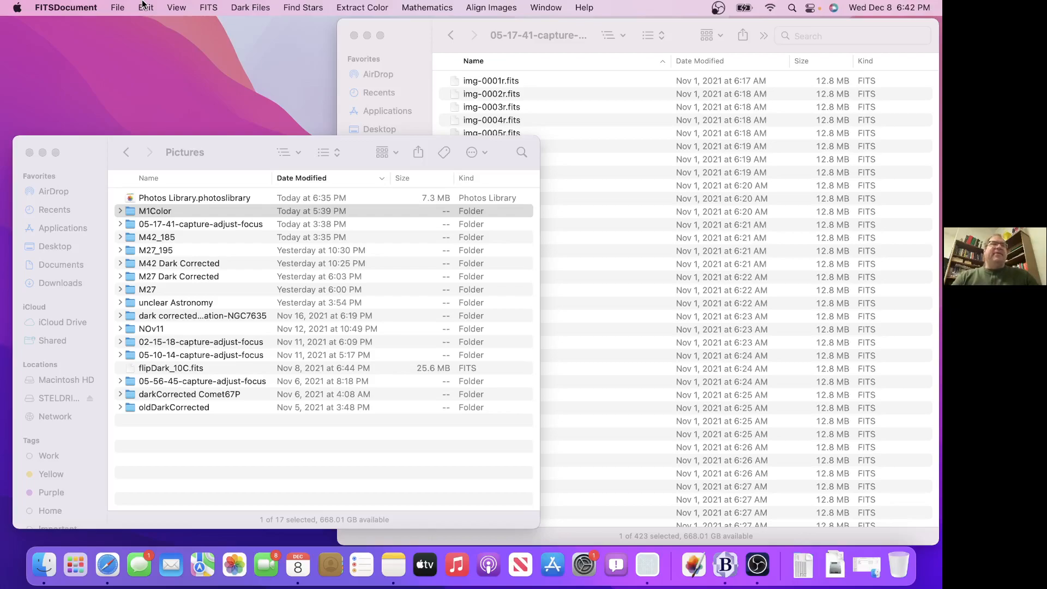
- Open Dark_11C_BGGR_Flip.fits from the Master Darks folder
click(121, 7)
click(125, 43)
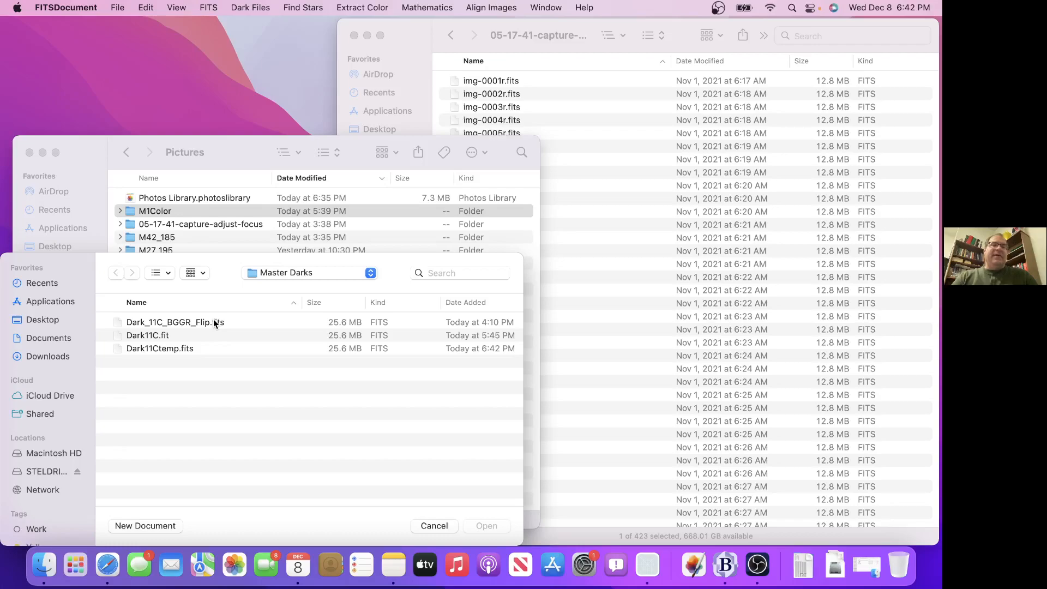
click(186, 322)
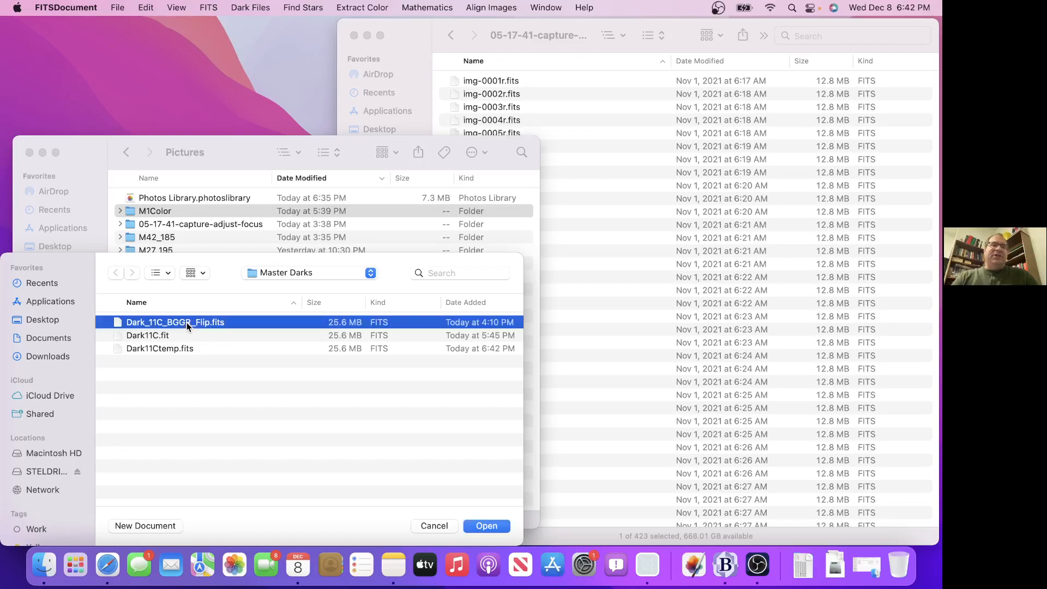
double_click(186, 322)
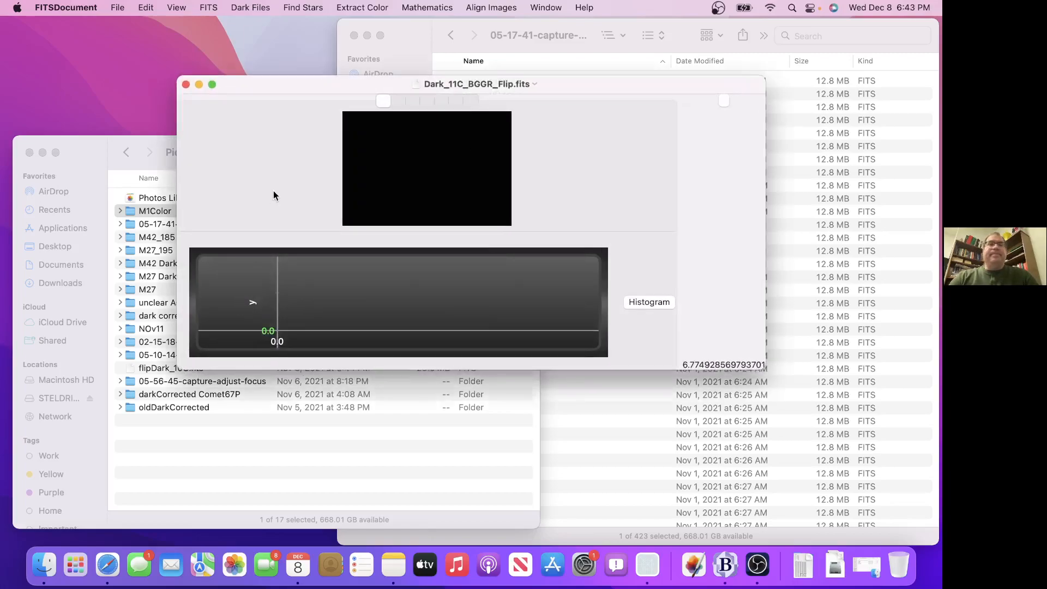
- Enlarge the document window, examine the dark frame in the second image view, and close the document
drag(286, 85, 165, 26)
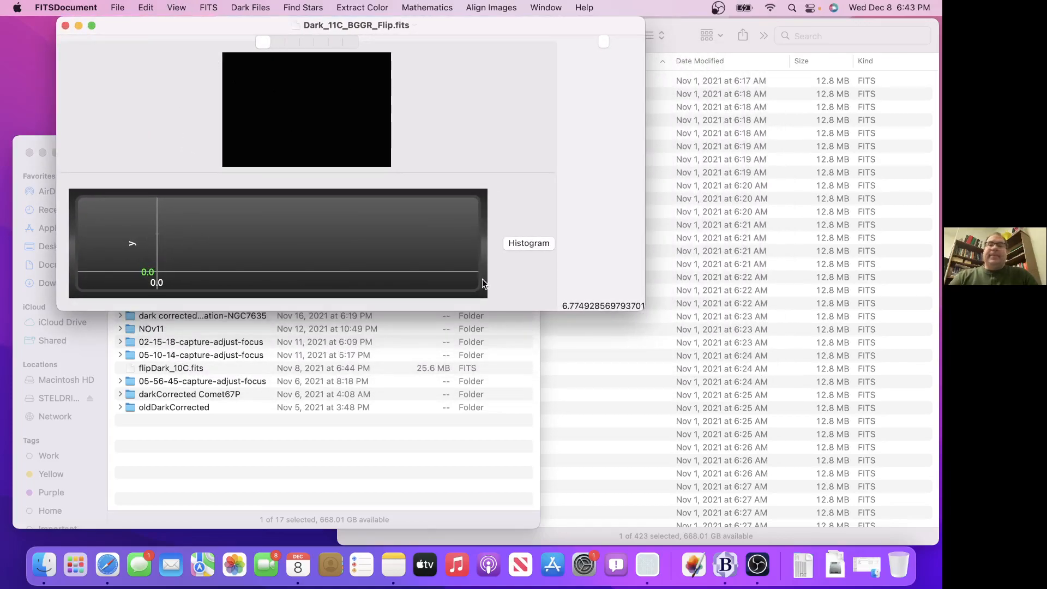
drag(643, 310, 838, 547)
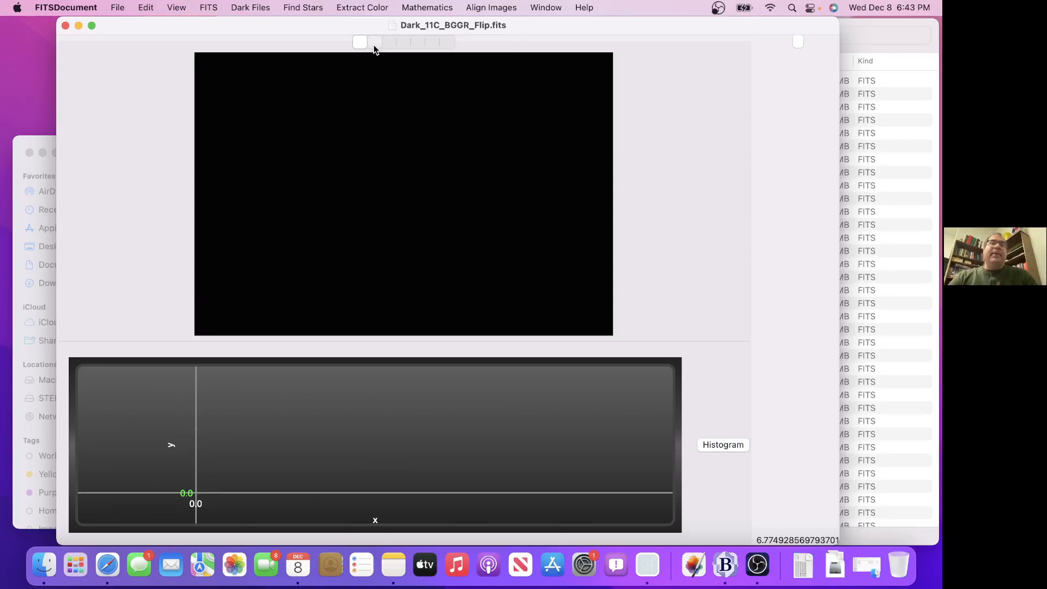
click(374, 44)
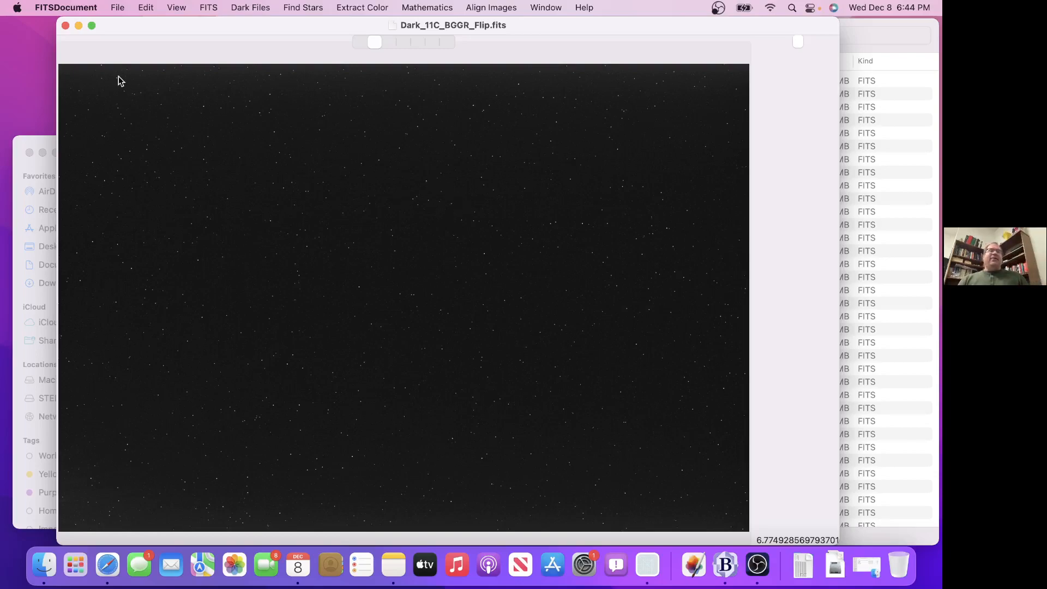
click(66, 27)
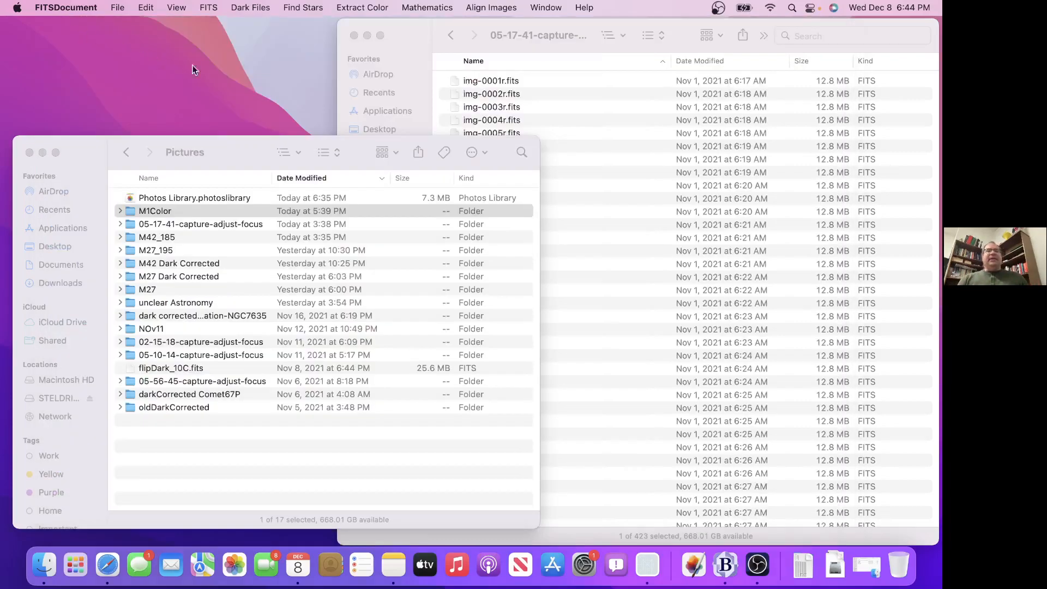
- Start Subtract Dark and load a master dark file for the correction
click(250, 8)
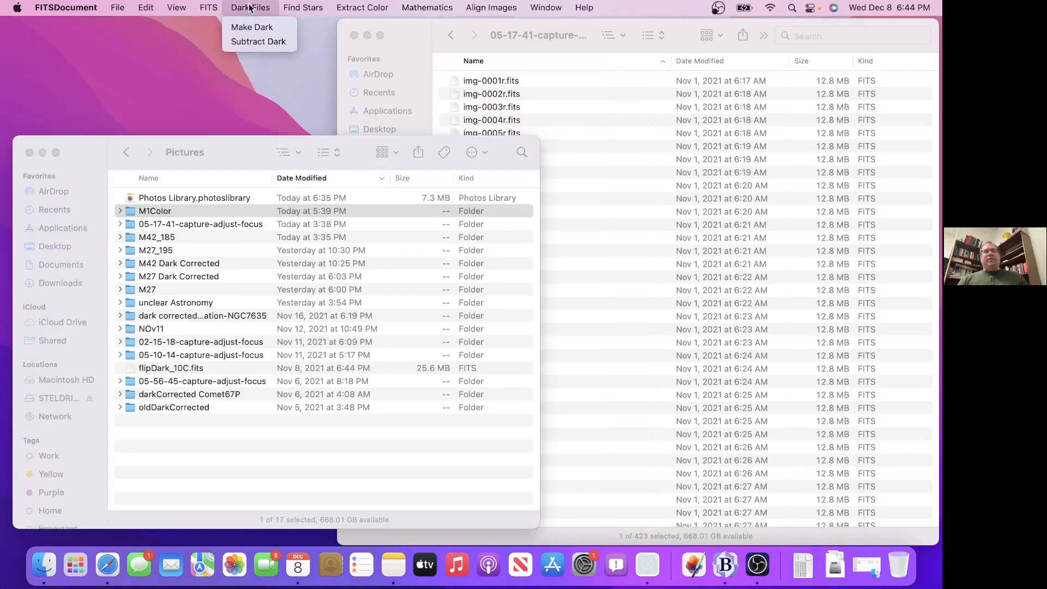
click(253, 41)
click(400, 101)
double_click(350, 111)
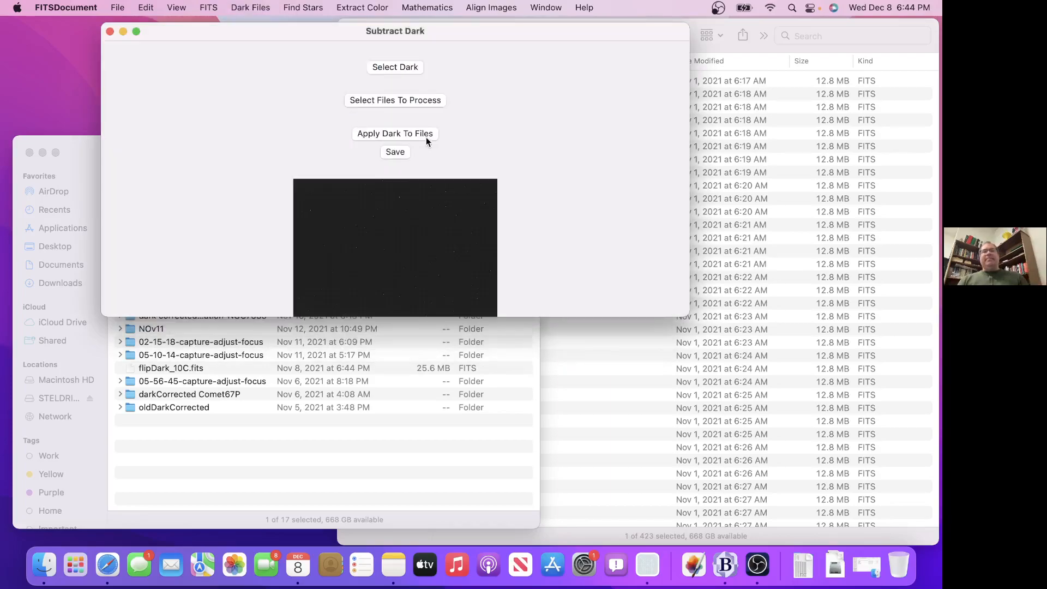
- Load img-0001r.fits through img-0015r.fits from the 05-17-41-capture-adjust-focus folder in Pictures as the files to process
click(427, 101)
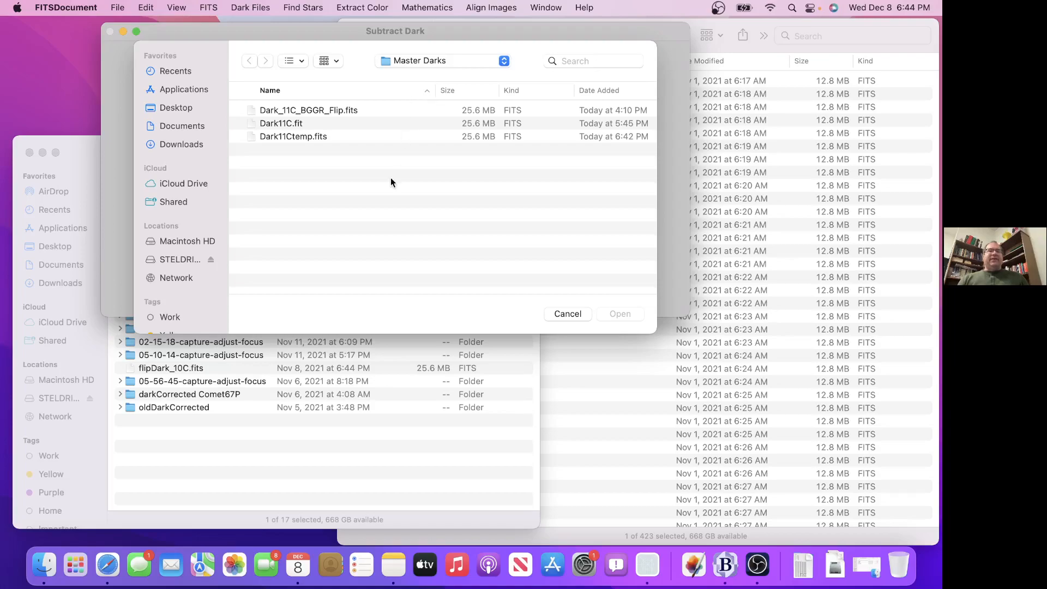
click(410, 61)
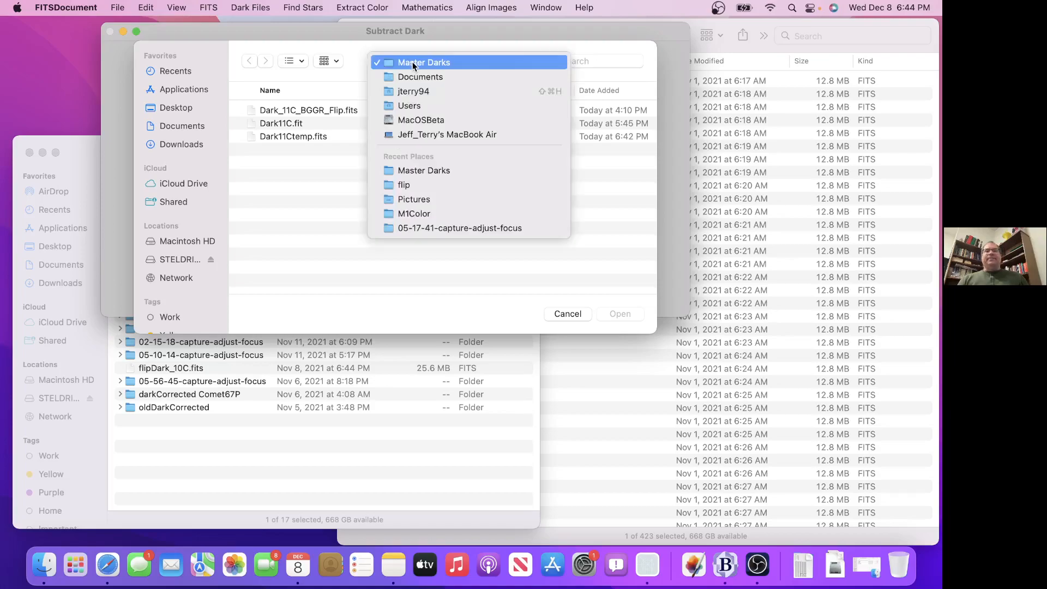
click(436, 200)
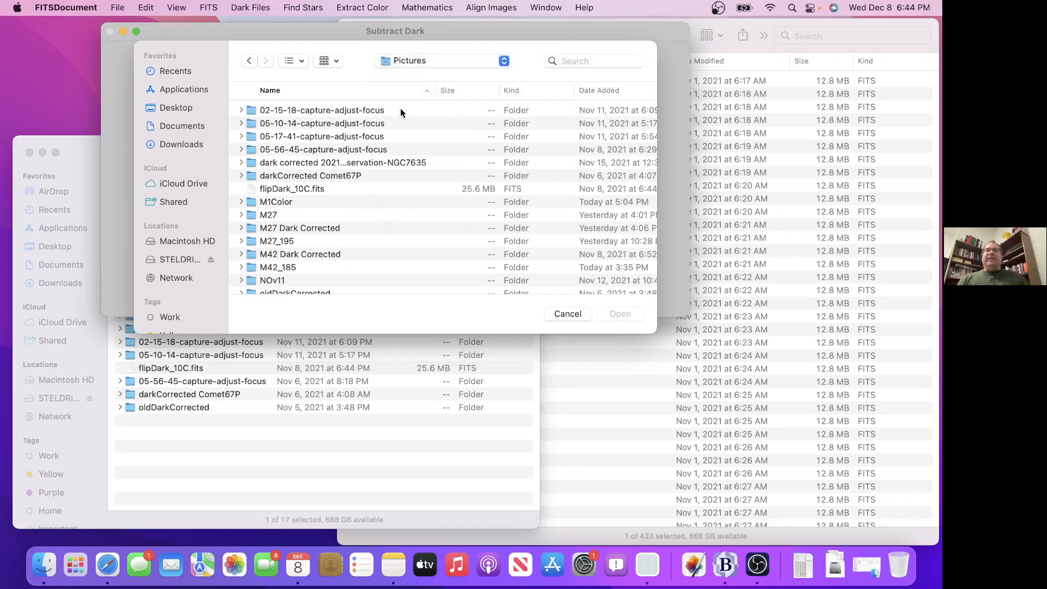
drag(433, 37, 433, 109)
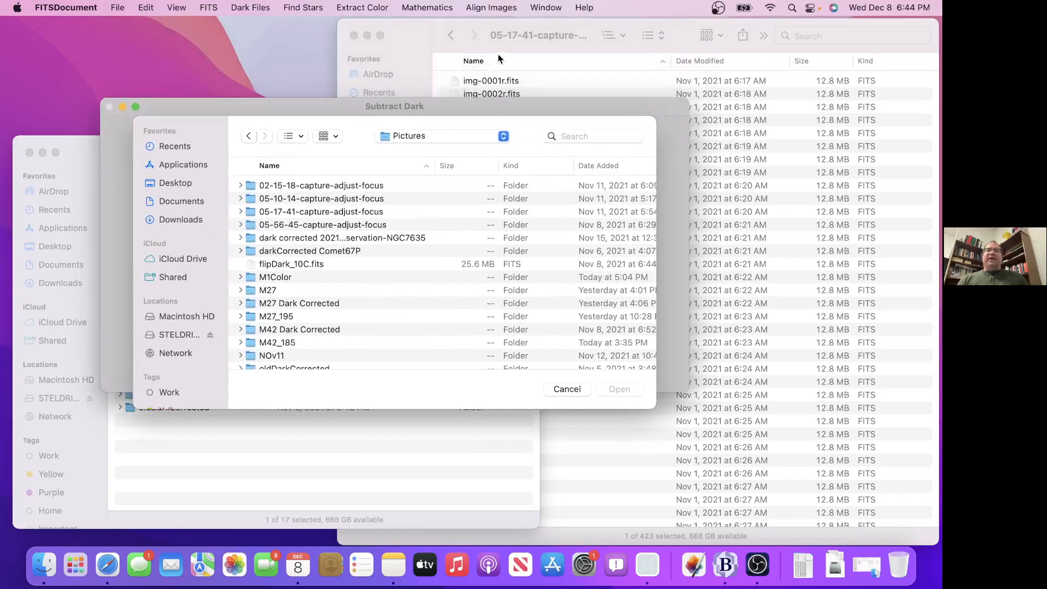
double_click(328, 211)
click(312, 186)
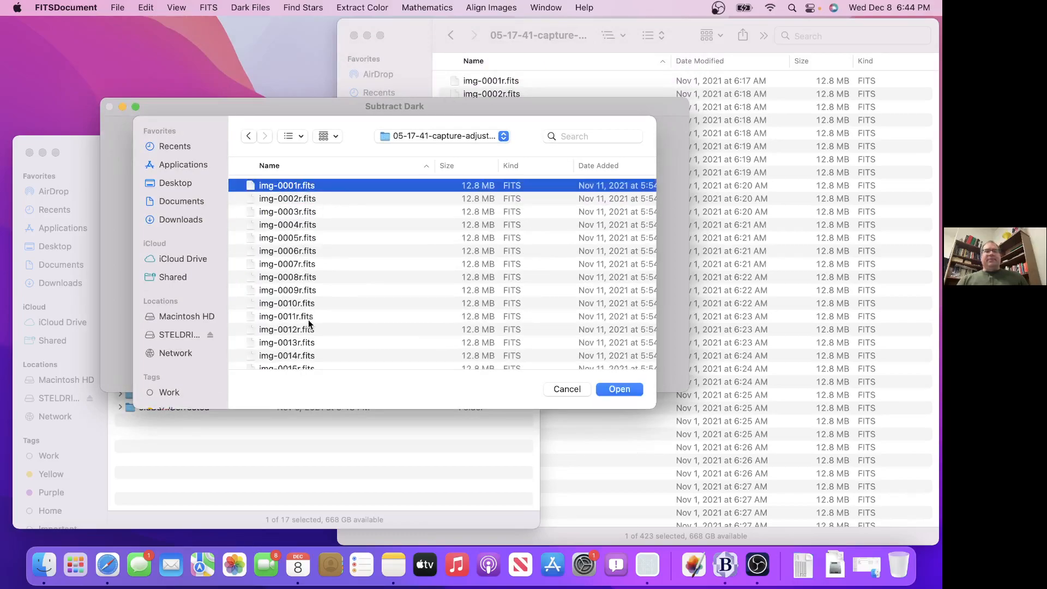
scroll(313, 342, down, 2)
shift+click(313, 342)
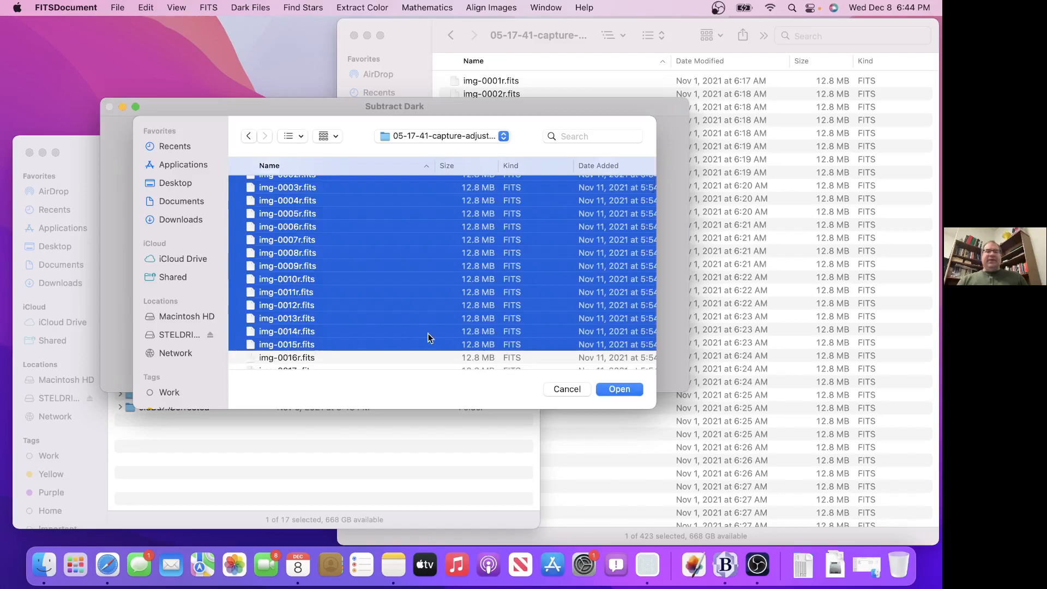
click(620, 389)
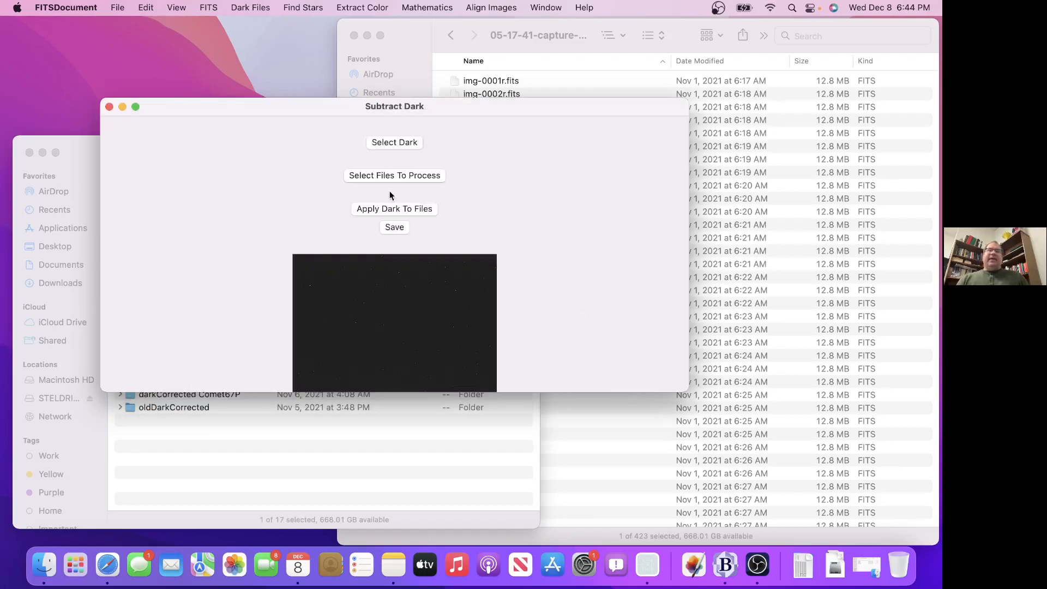
- Apply the dark to the selected files, check the corrected output in the Pictures folder, and close the Subtract Dark window
click(399, 207)
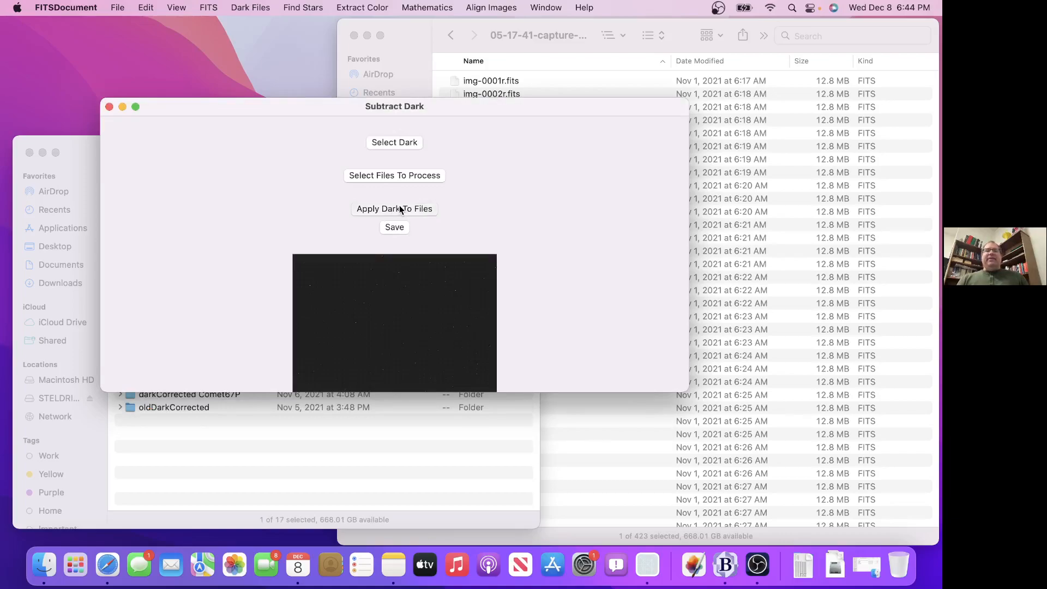
click(353, 456)
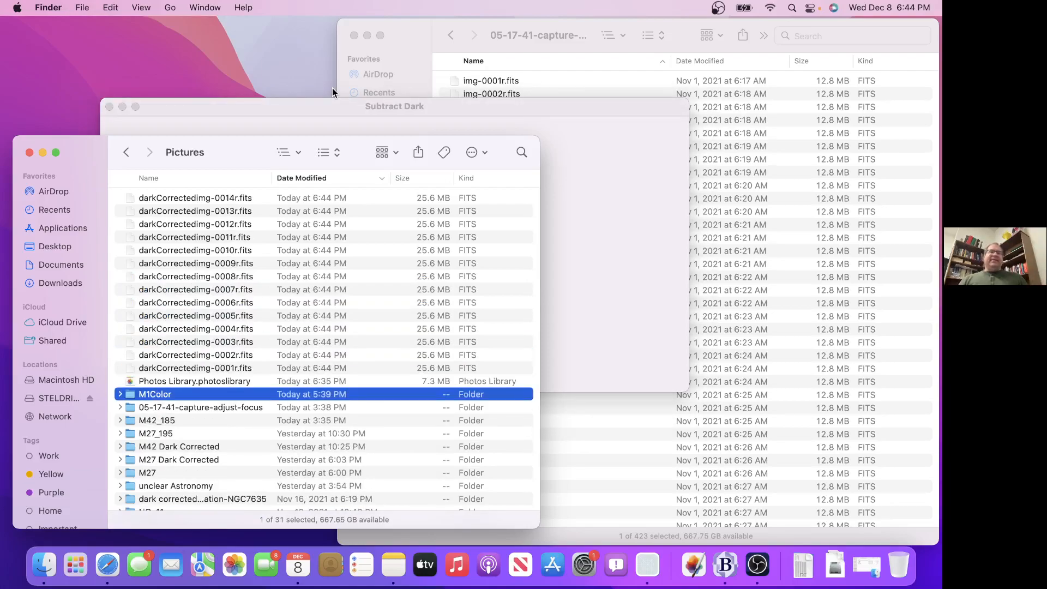
drag(316, 105, 515, 38)
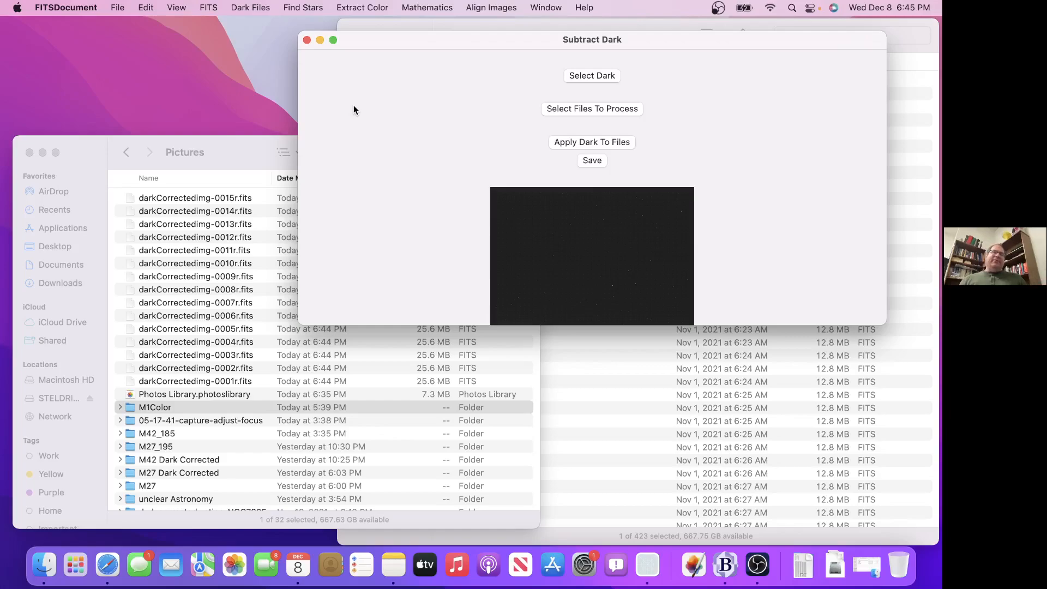
drag(384, 38, 381, 28)
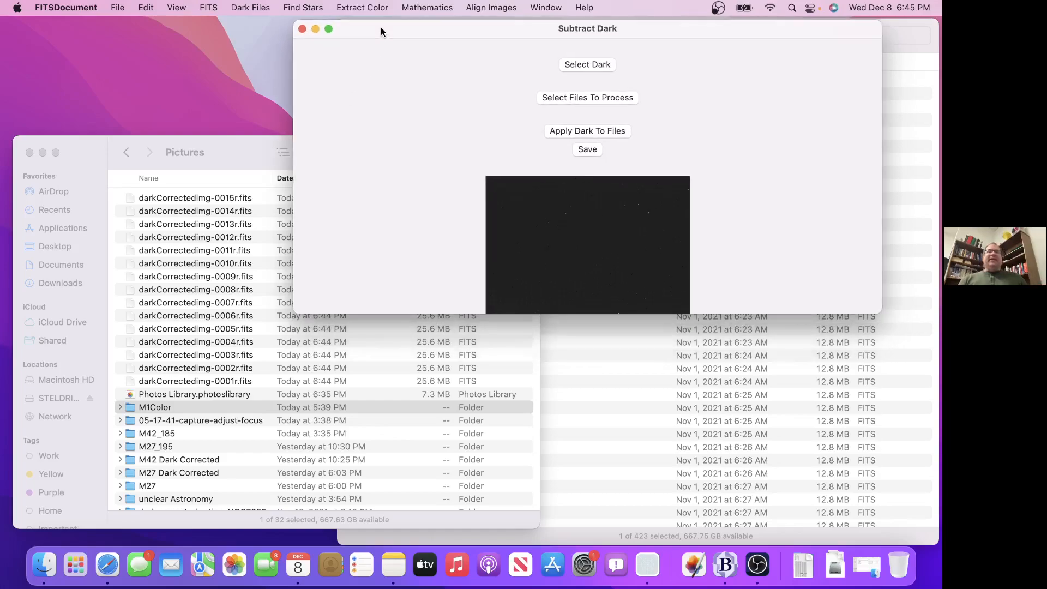
click(302, 29)
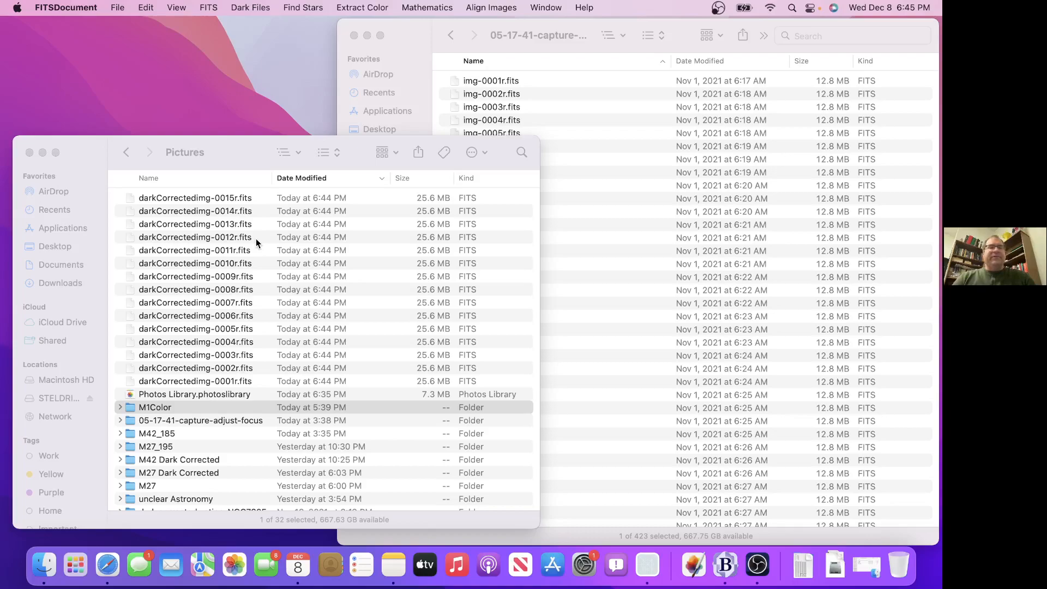
- Start Extract Color and load darkCorrectedimg-0001r.fits from the Pictures folder as the file to process
click(367, 6)
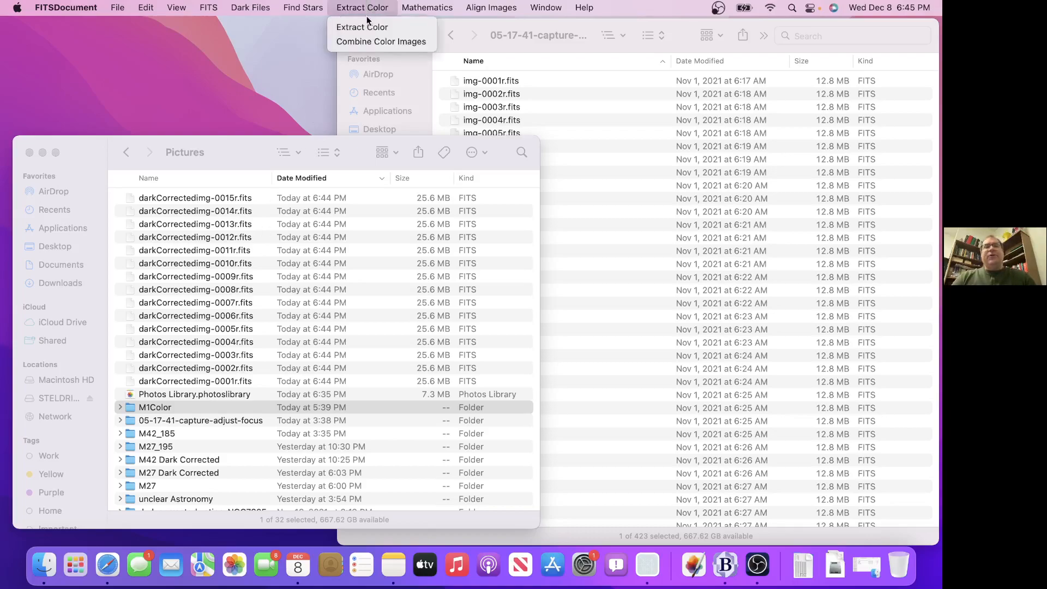
click(363, 26)
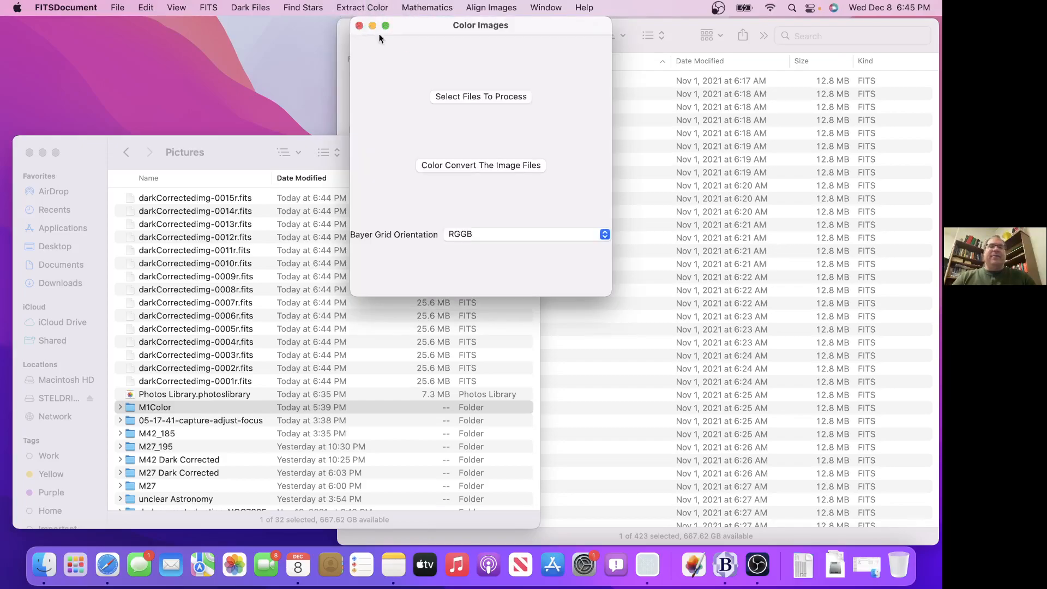
click(456, 96)
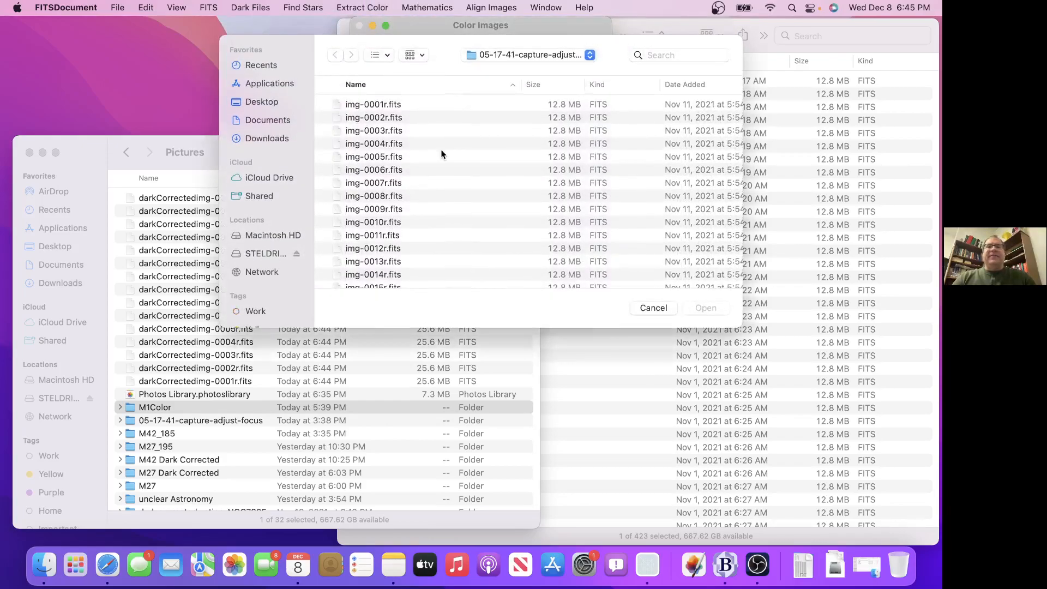
click(488, 53)
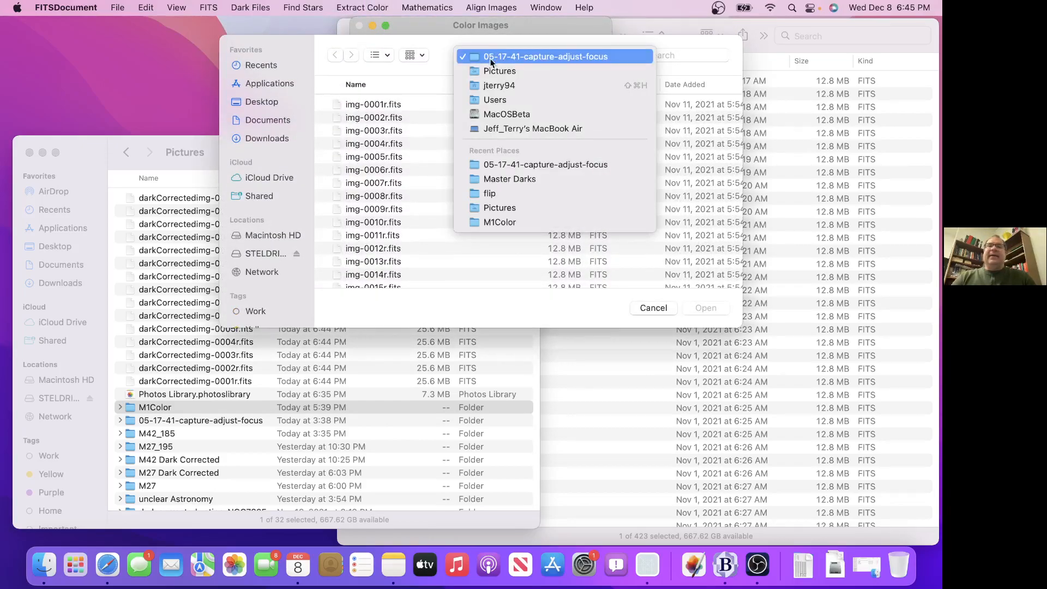
click(489, 69)
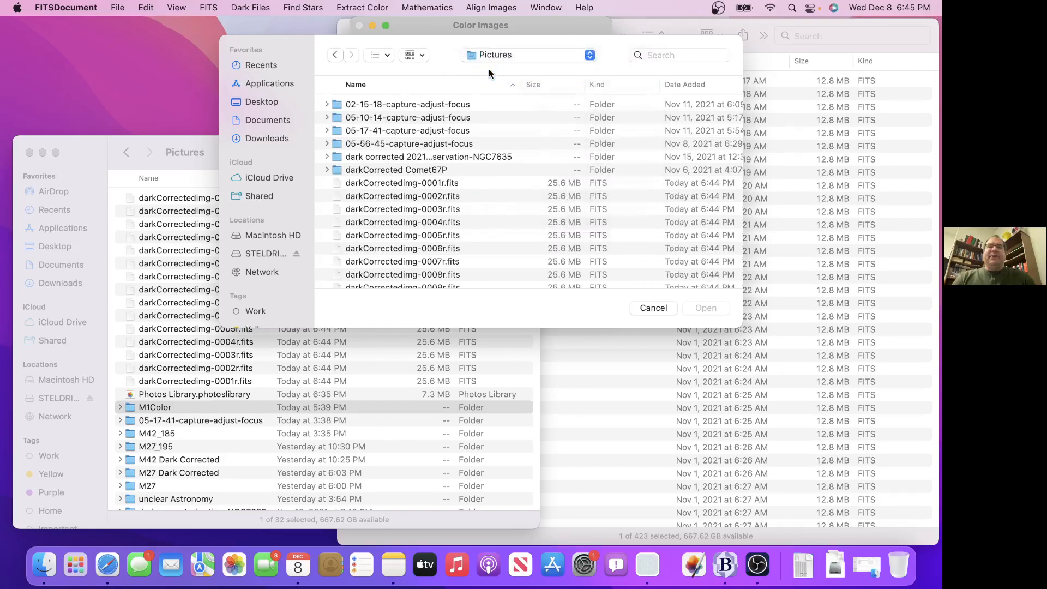
click(440, 184)
scroll(435, 248, down, 2)
scroll(433, 243, down, 3)
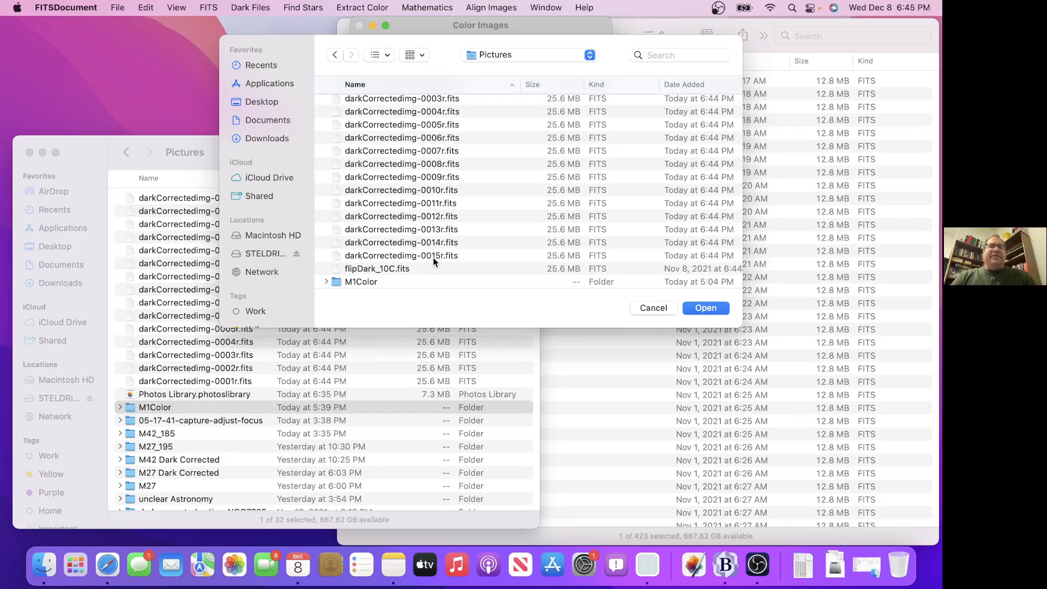
scroll(436, 235, up, 3)
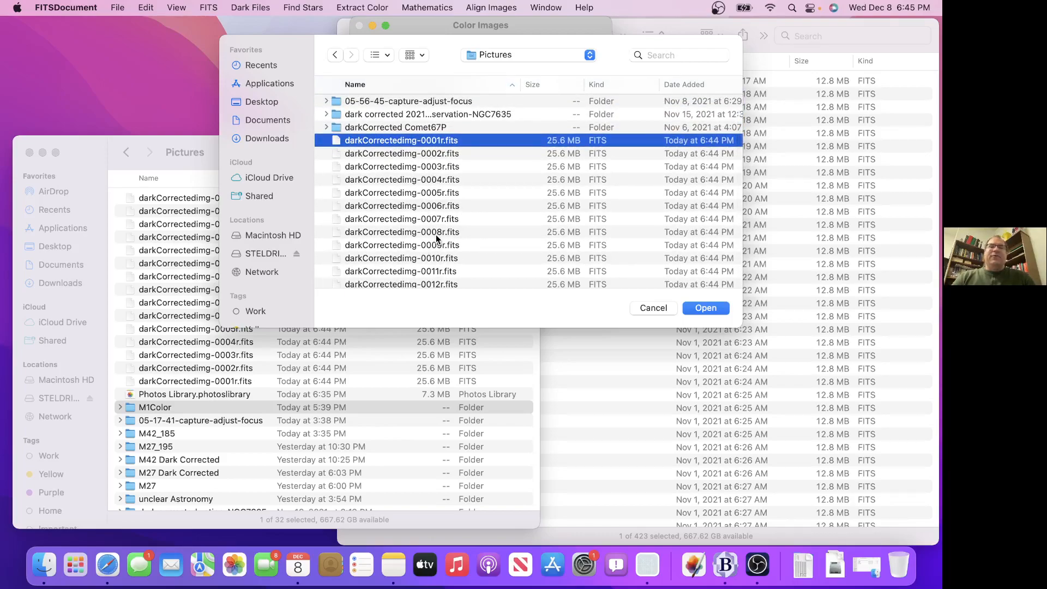
click(704, 309)
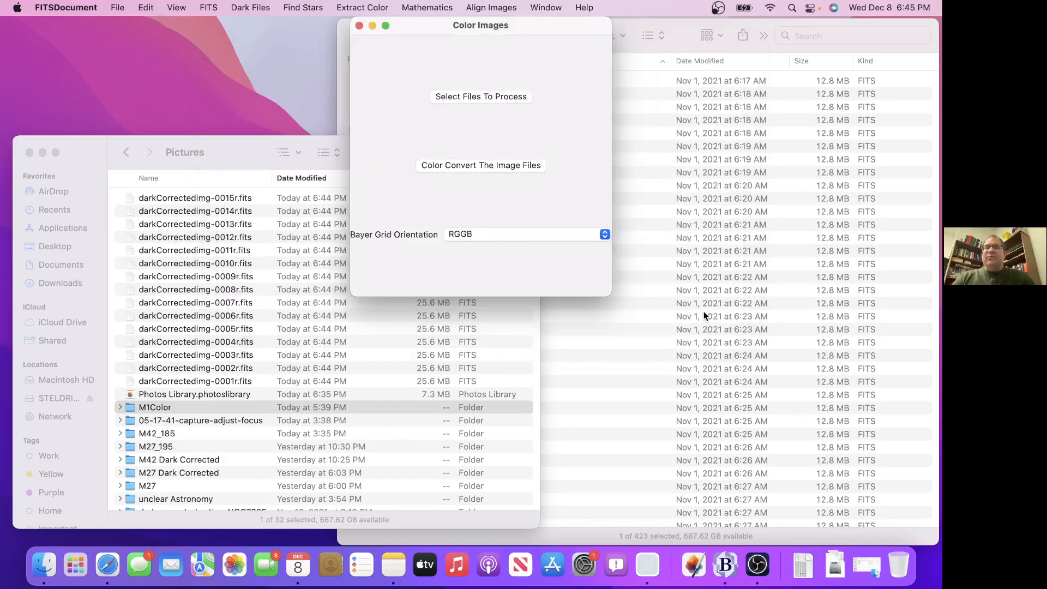
- Set the Bayer grid orientation to BGGR, color convert the image file, and close the Color Images window
click(502, 234)
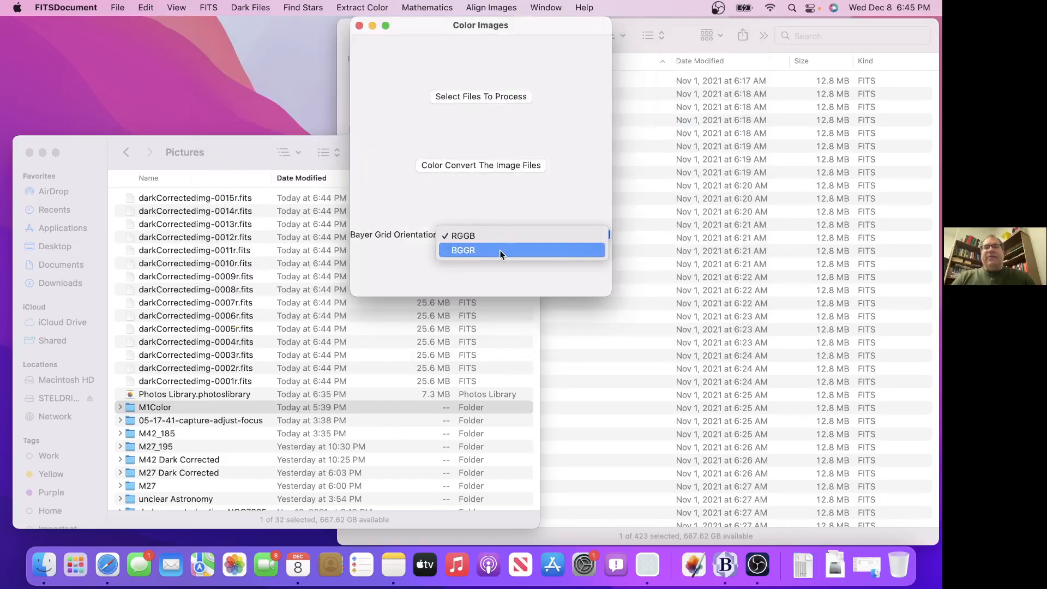
click(501, 251)
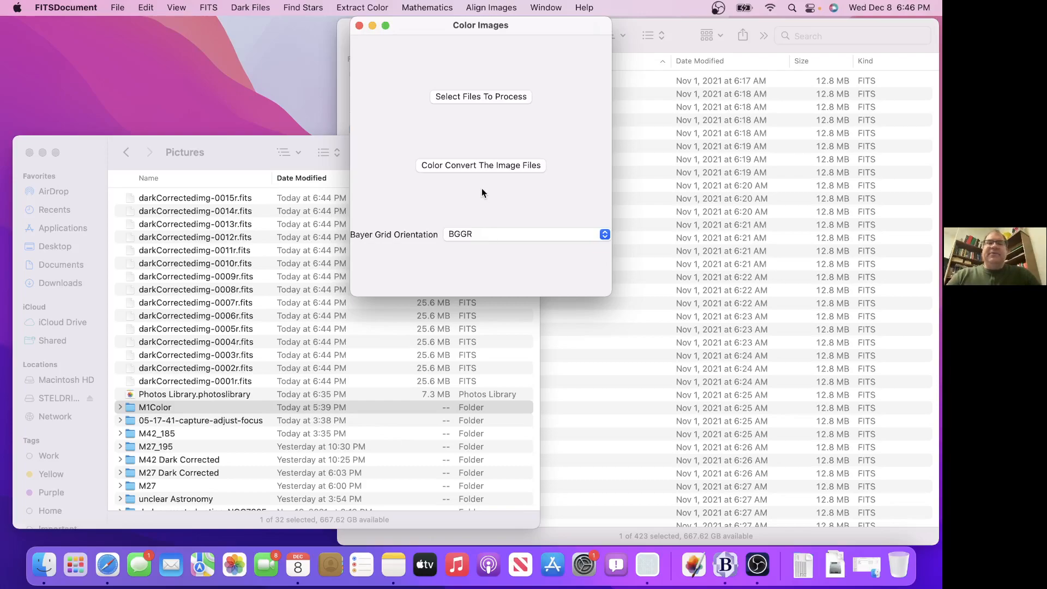
click(476, 162)
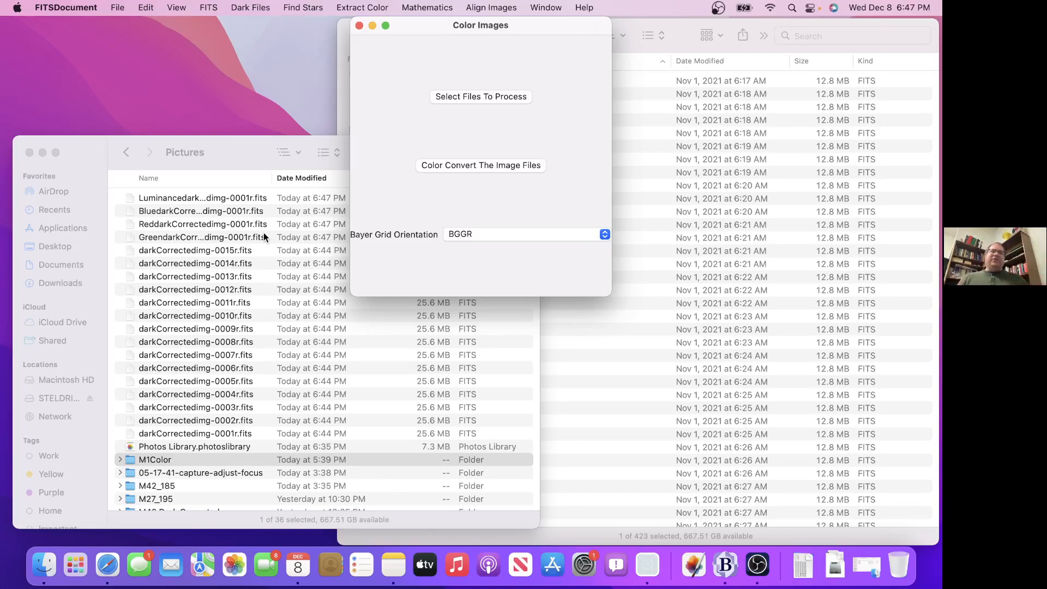
click(358, 25)
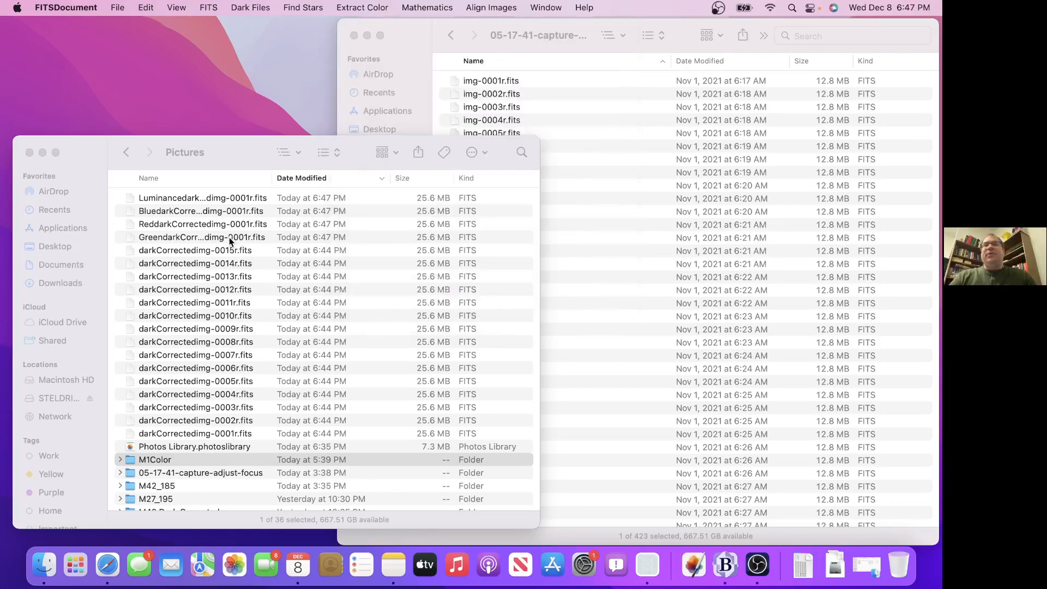
- Start Align Color Images and load LuminancedarkCorrectedimg-0011r.fits from the M1Color folder as the primary image
click(483, 5)
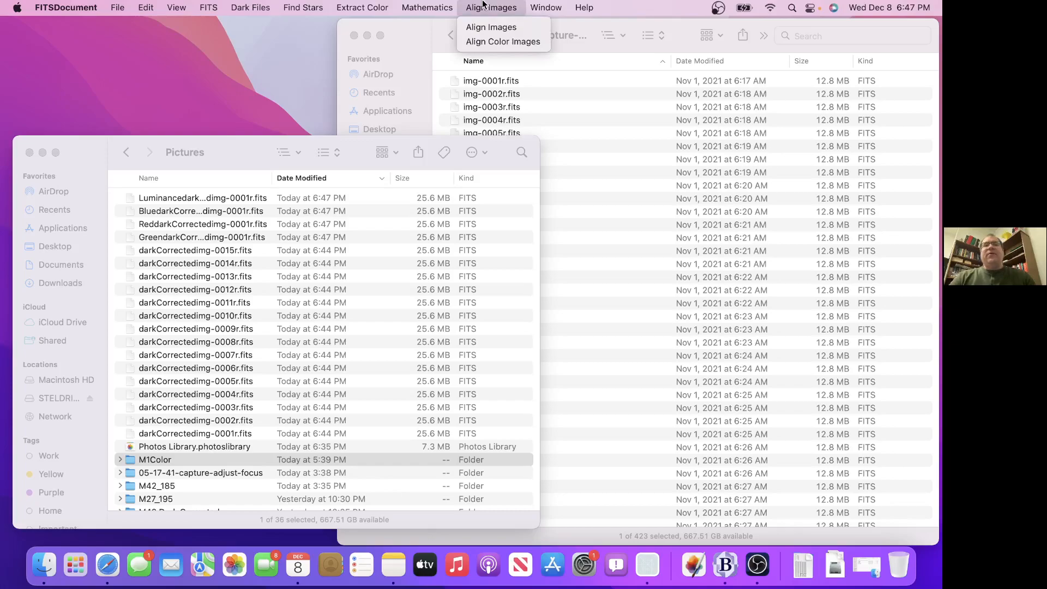
click(487, 43)
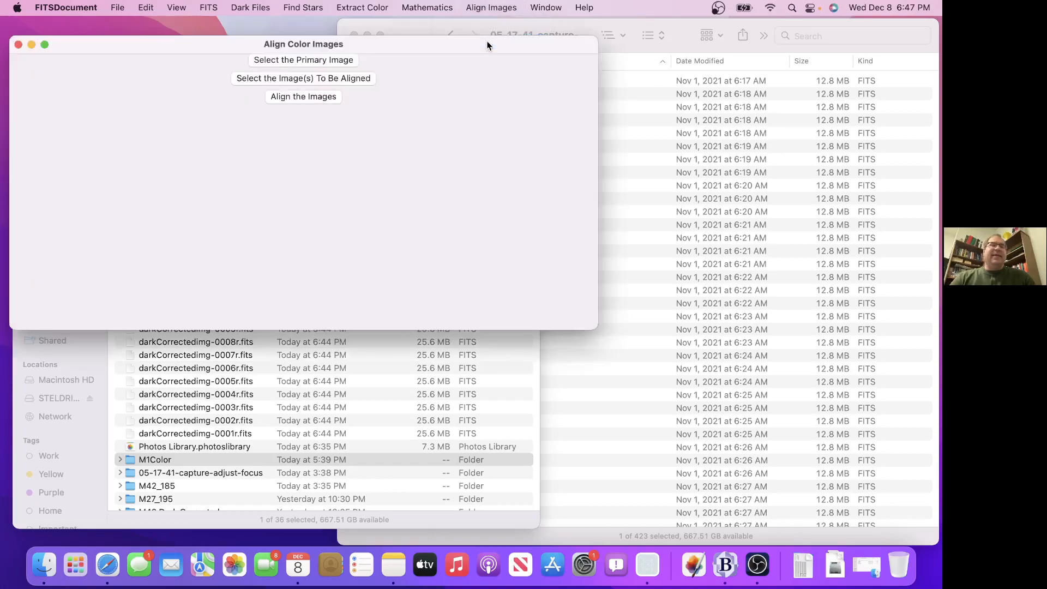
click(336, 61)
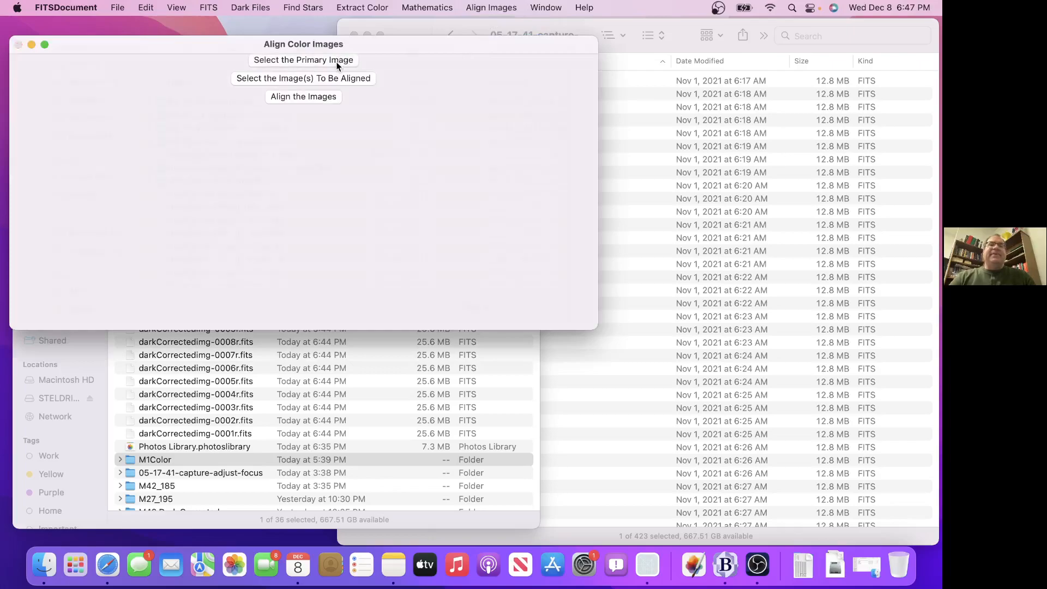
scroll(286, 237, down, 10)
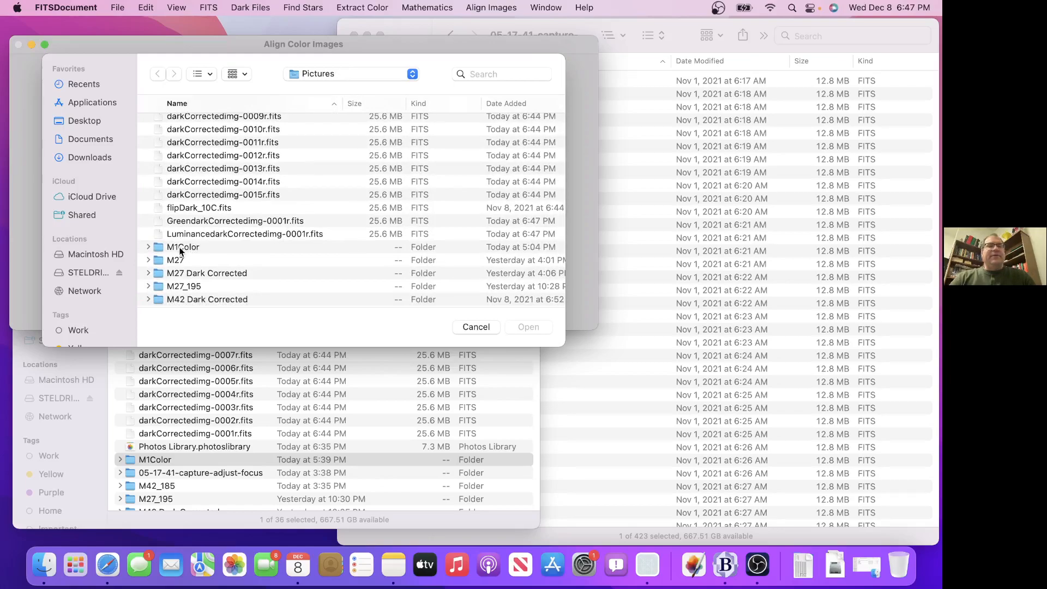
double_click(185, 247)
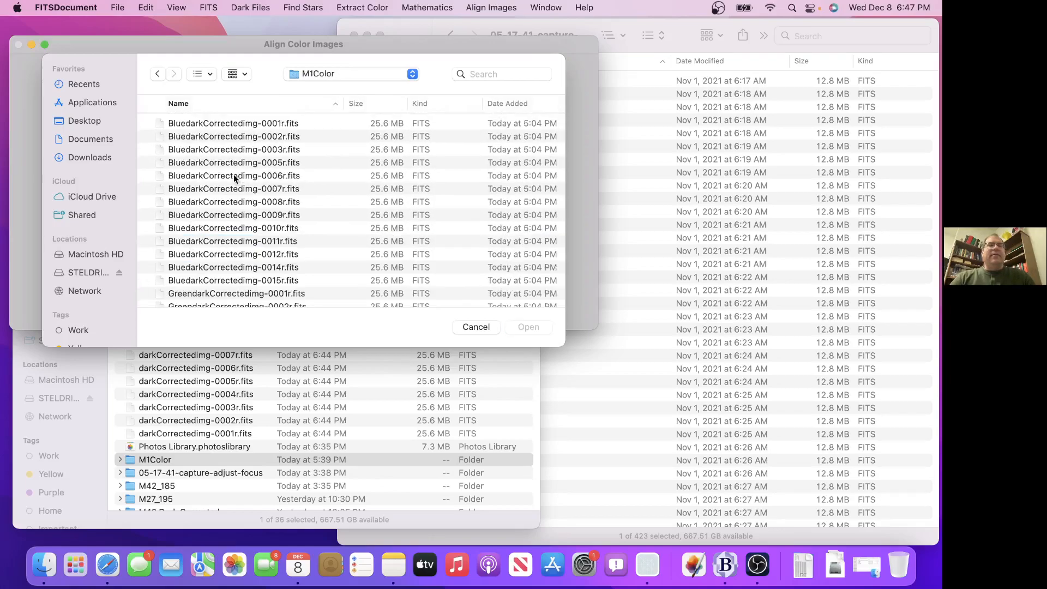
scroll(248, 180, down, 3)
scroll(246, 182, down, 10)
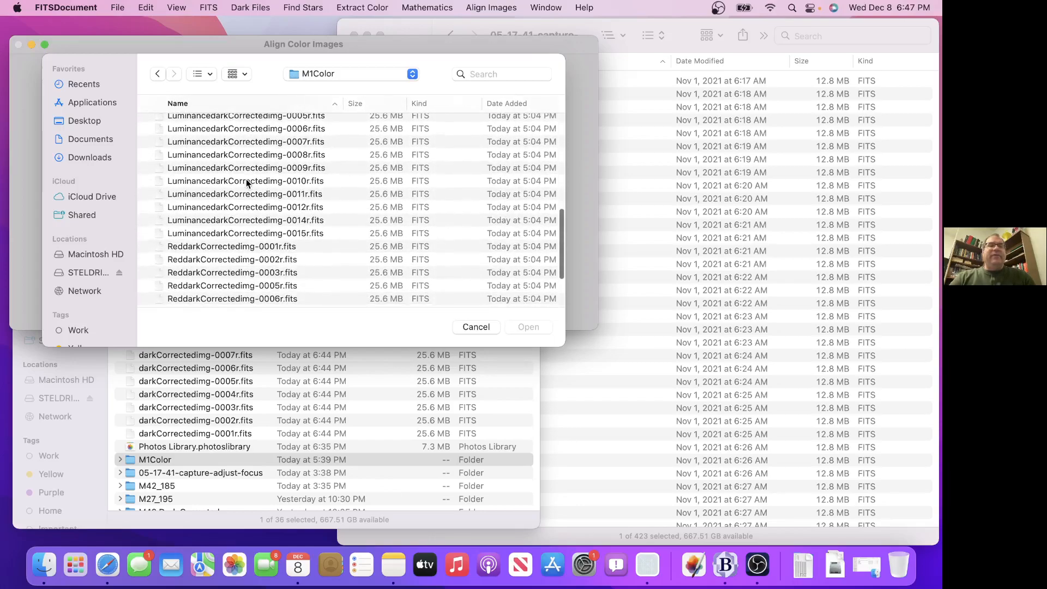
scroll(247, 182, up, 10)
scroll(246, 188, down, 4)
scroll(247, 190, down, 5)
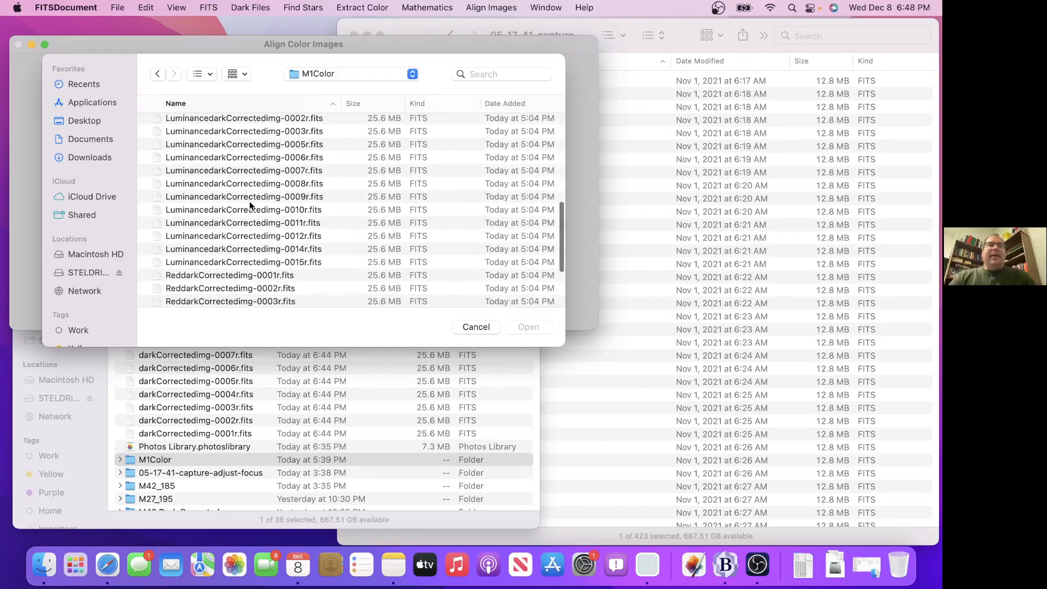
scroll(249, 213, up, 1)
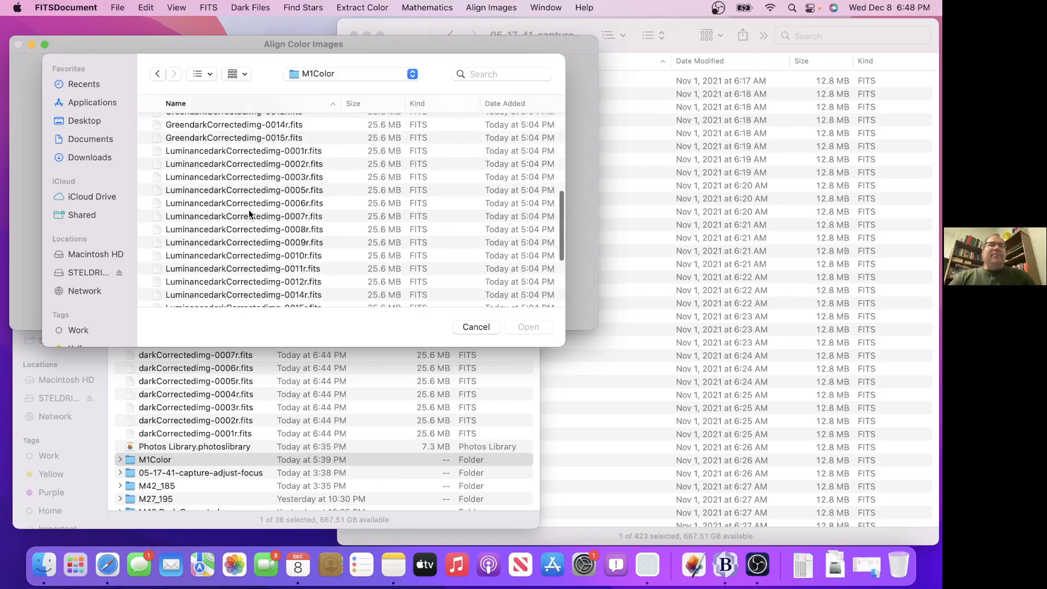
click(249, 269)
click(538, 326)
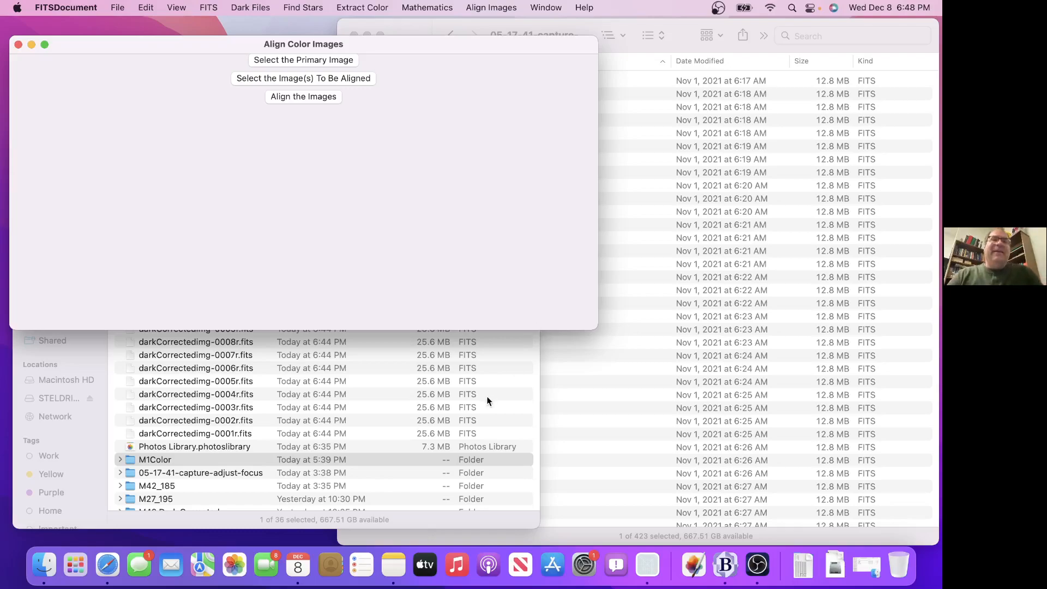
- Load all files from BluedarkCorrectedimg-0001r.fits through ReddarkCorrectedimg-0015r.fits in the M1Color folder as the images for alignment
click(362, 77)
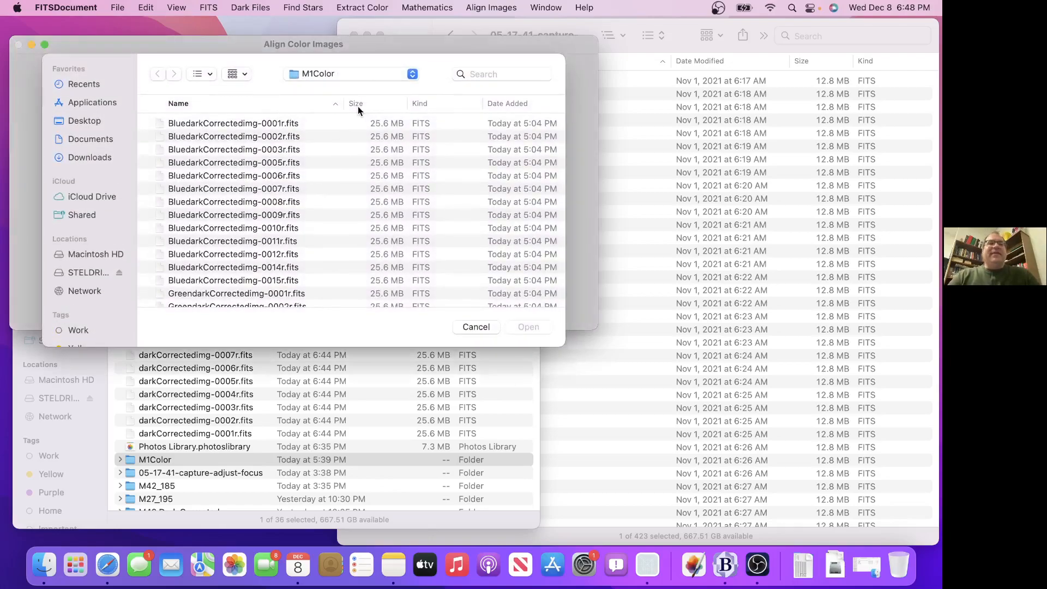
click(305, 123)
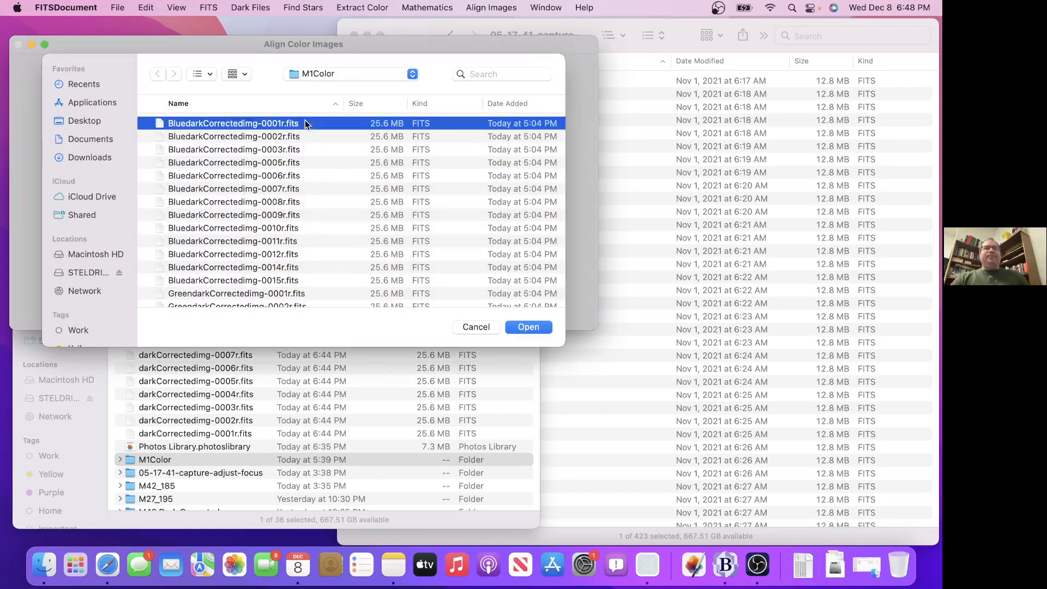
scroll(293, 174, down, 12)
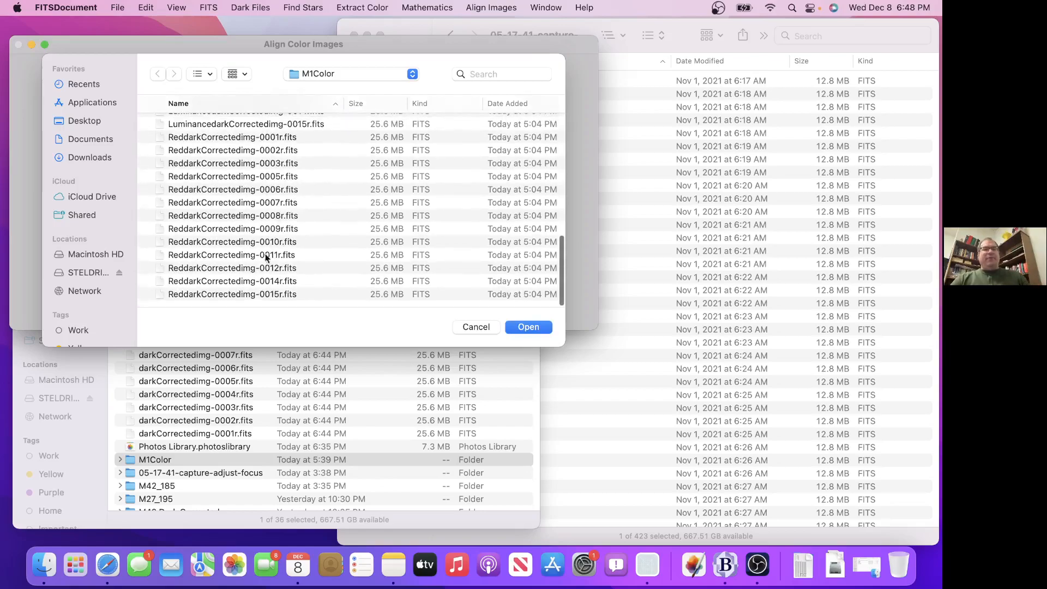
shift+click(247, 293)
scroll(251, 261, up, 2)
scroll(251, 261, up, 2)
scroll(251, 229, down, 5)
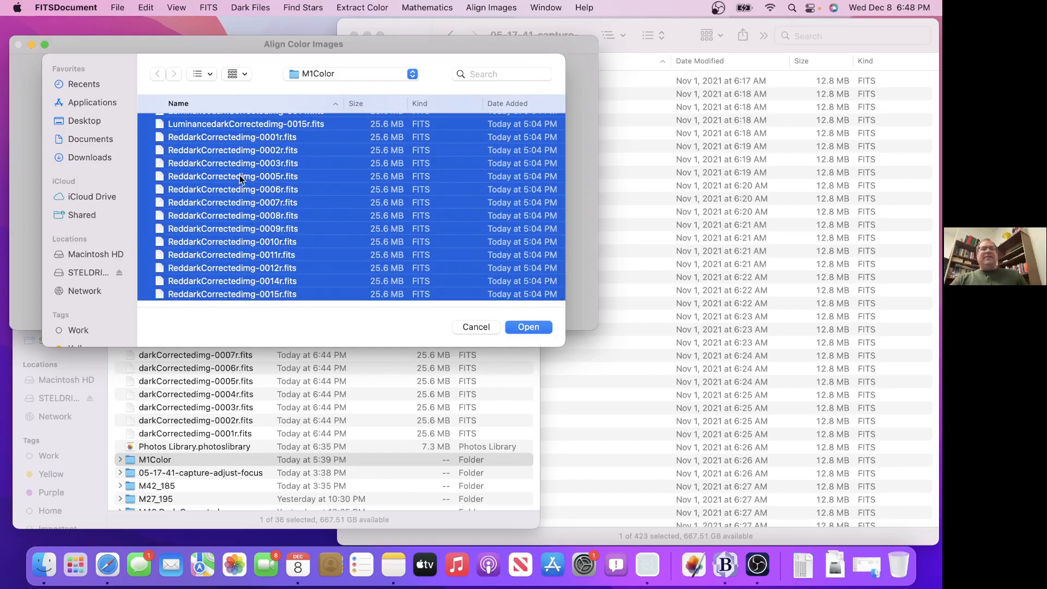
scroll(243, 250, up, 3)
scroll(244, 250, up, 5)
scroll(245, 240, up, 6)
scroll(250, 206, up, 3)
scroll(249, 224, down, 2)
scroll(250, 223, down, 7)
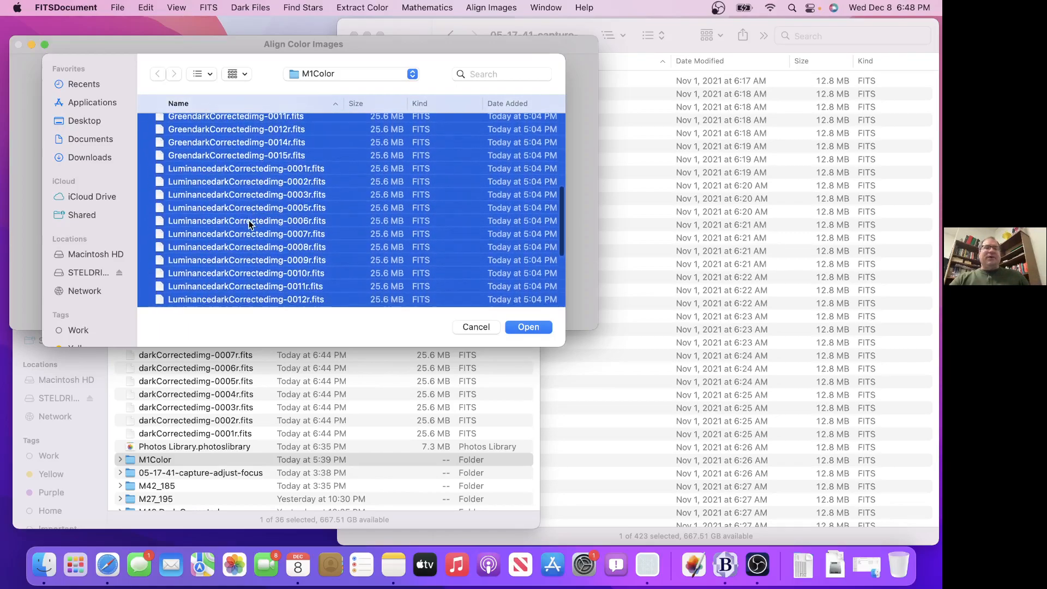
scroll(249, 224, down, 6)
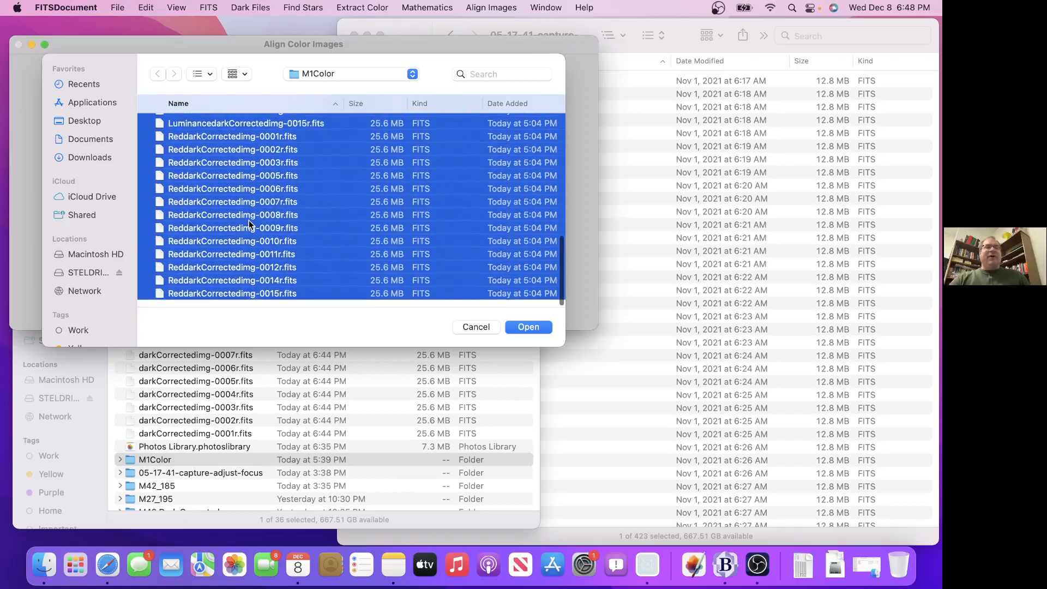
scroll(266, 202, up, 15)
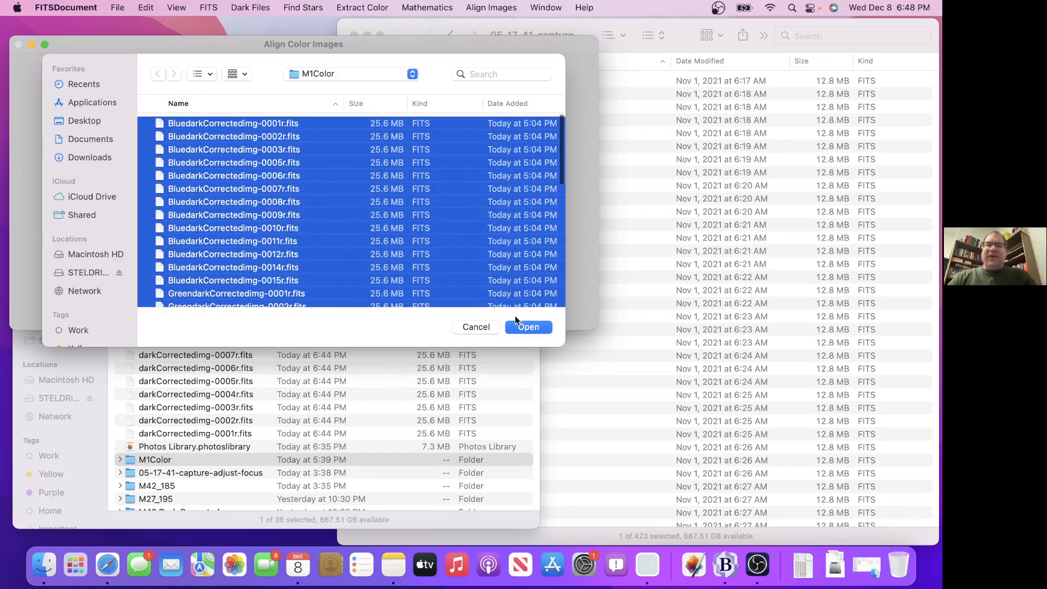
click(520, 327)
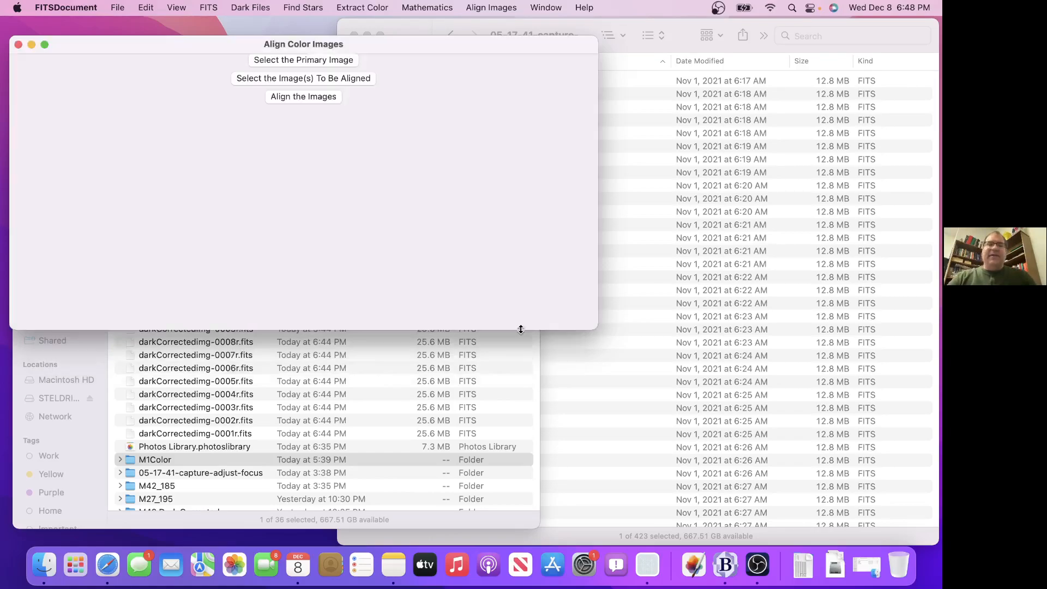
- Align the loaded images to the primary image, check the output arriving in the Pictures folder, and close the Align Color Images window
click(324, 98)
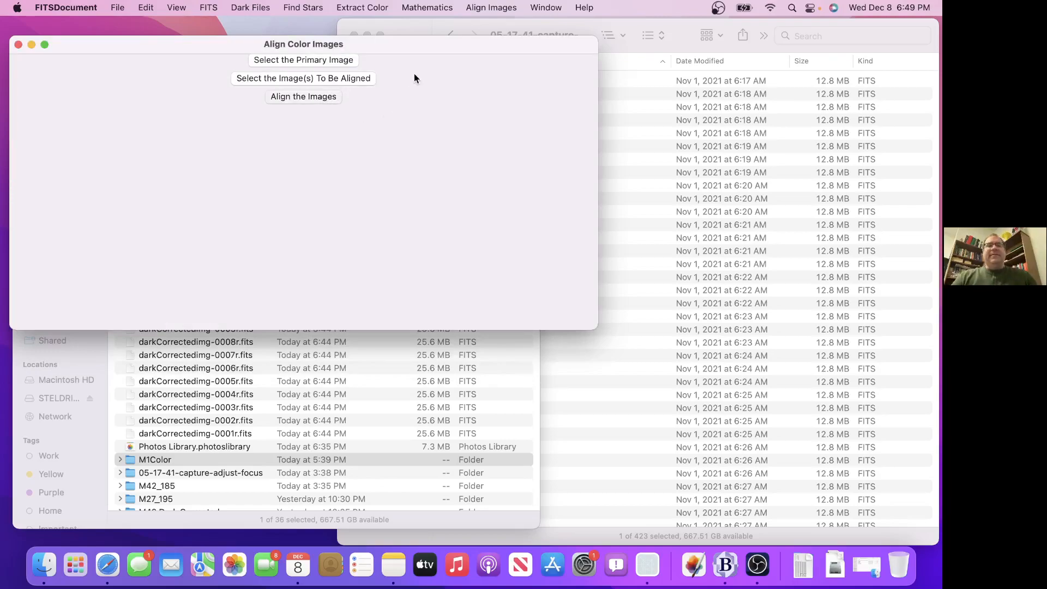
drag(407, 49, 649, 42)
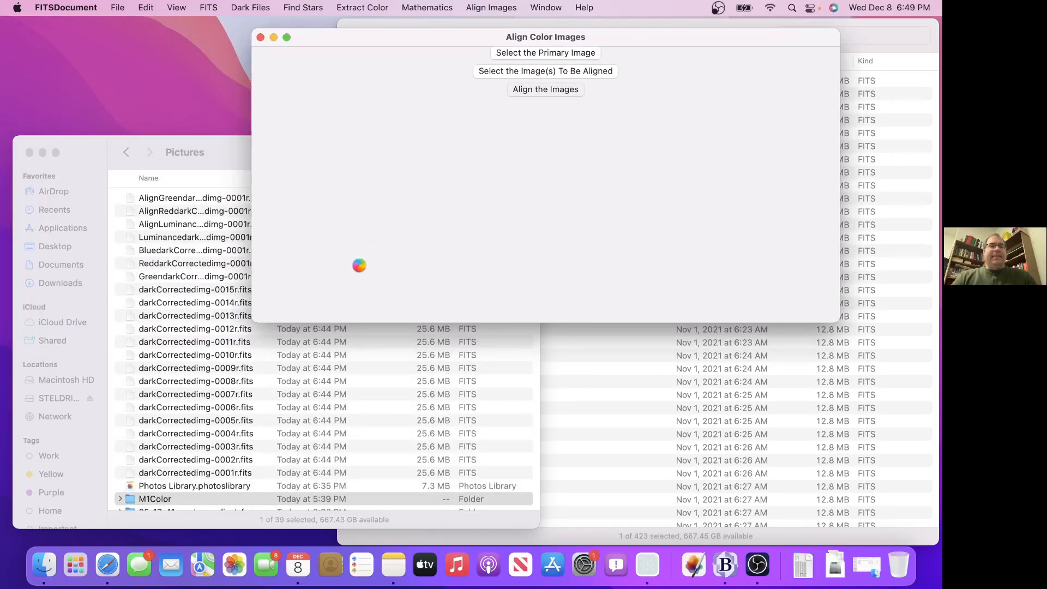
click(220, 333)
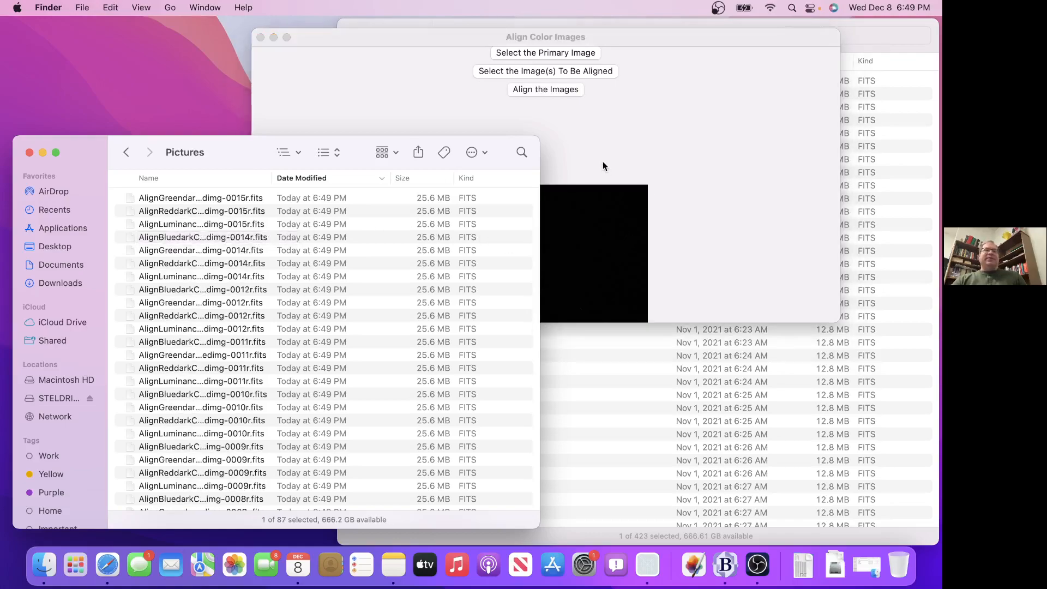
click(649, 141)
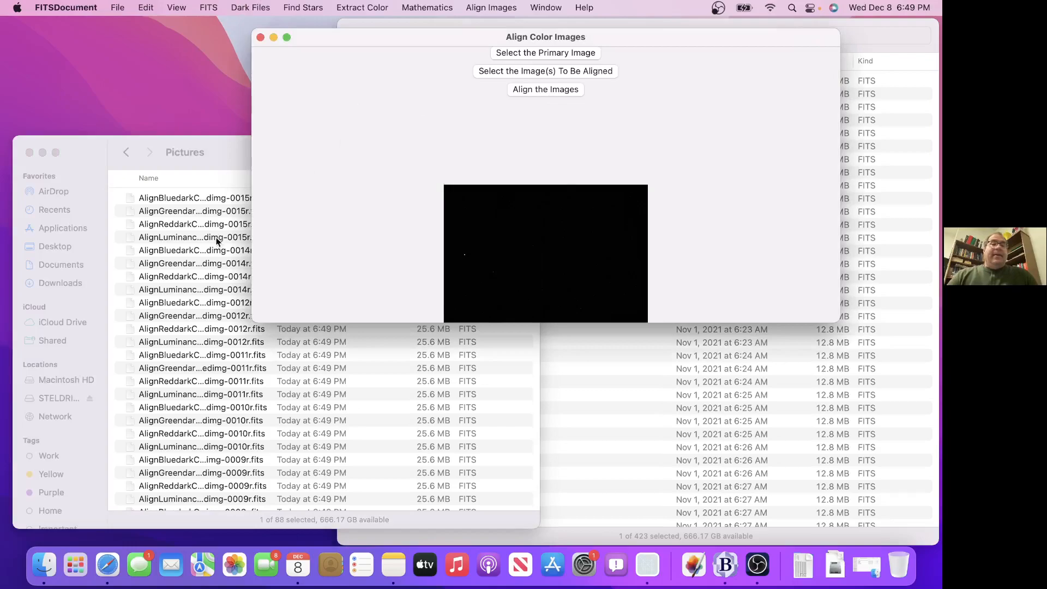
click(262, 37)
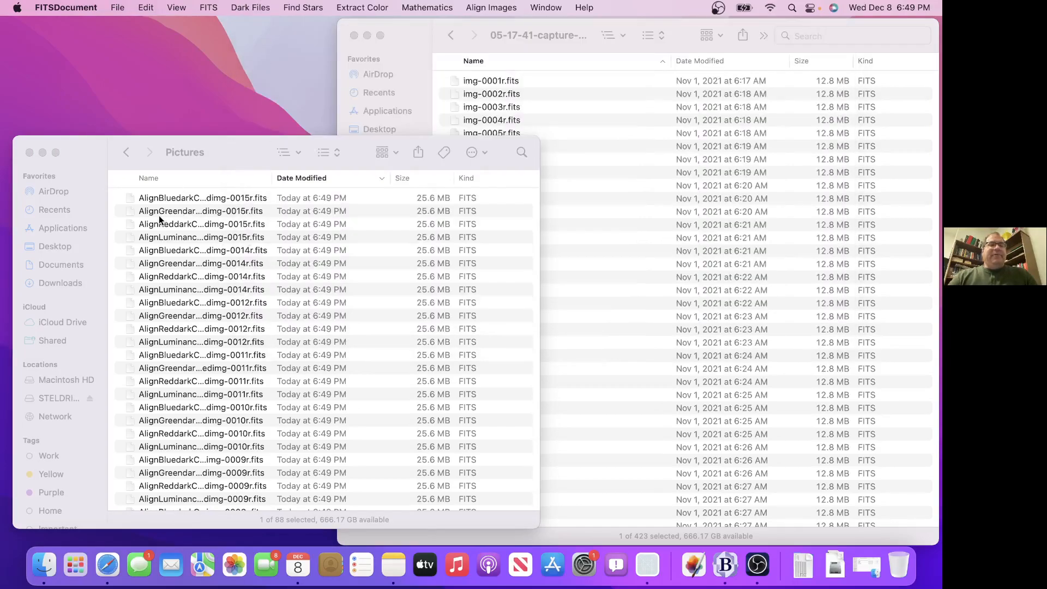
- Review the list of aligned blue, green, red and luminance files in the Pictures folder
scroll(211, 276, down, 8)
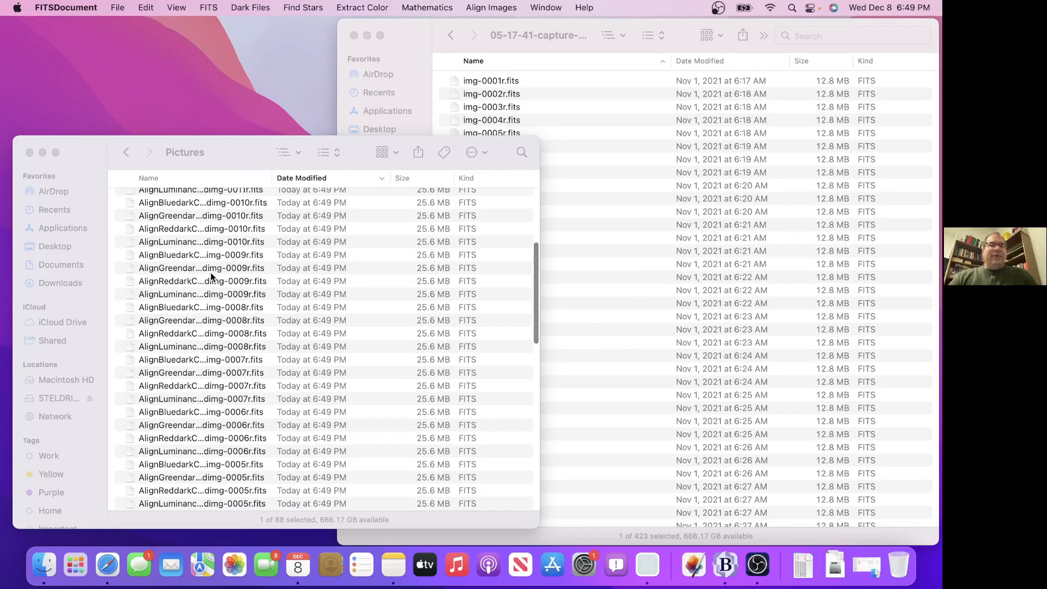
scroll(210, 273, down, 6)
scroll(210, 300, down, 3)
scroll(210, 299, down, 1)
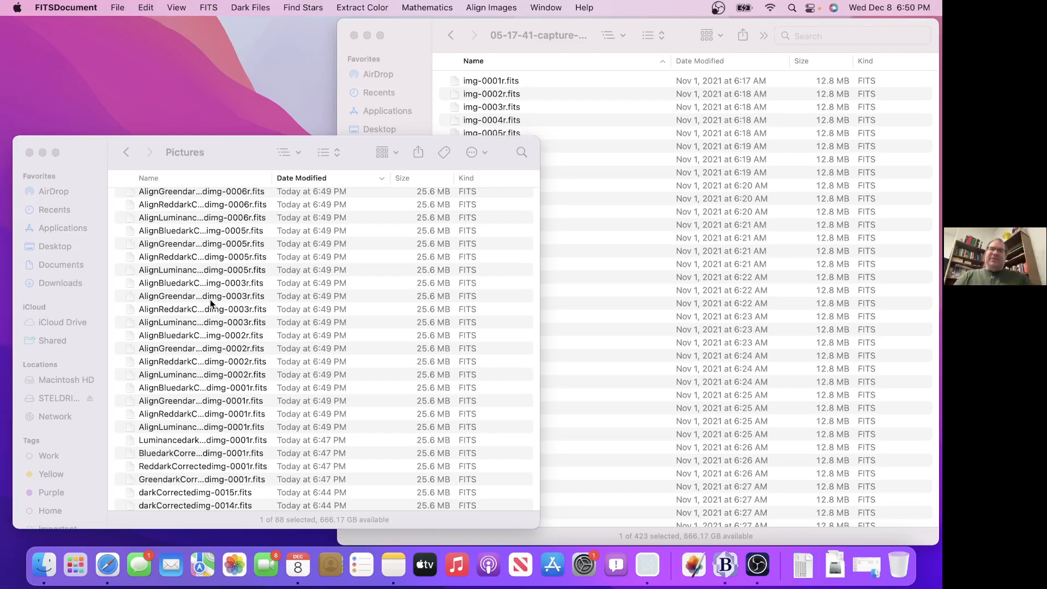
scroll(213, 305, up, 10)
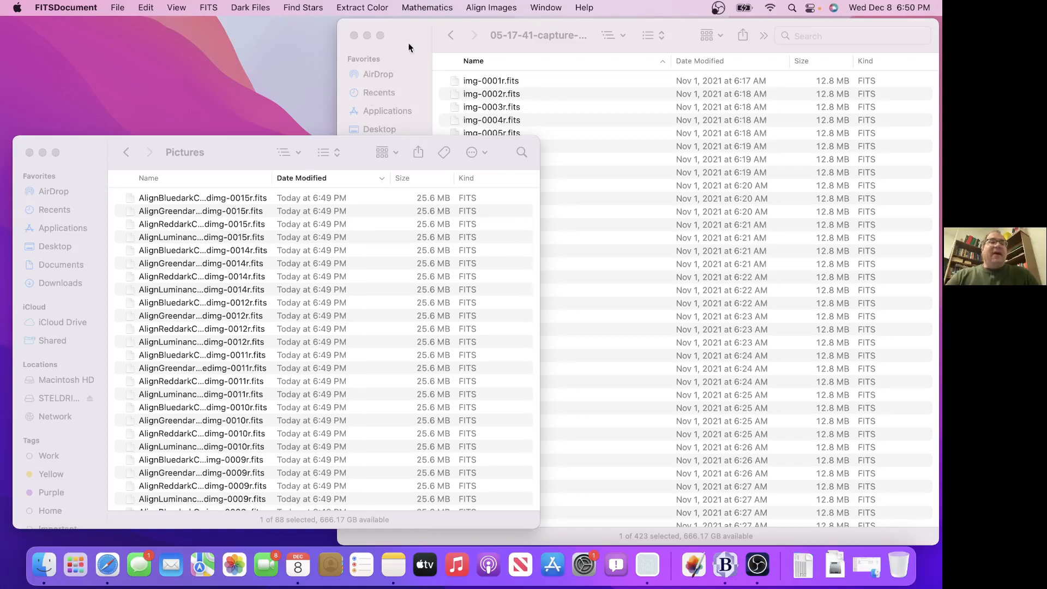
scroll(251, 296, up, 2)
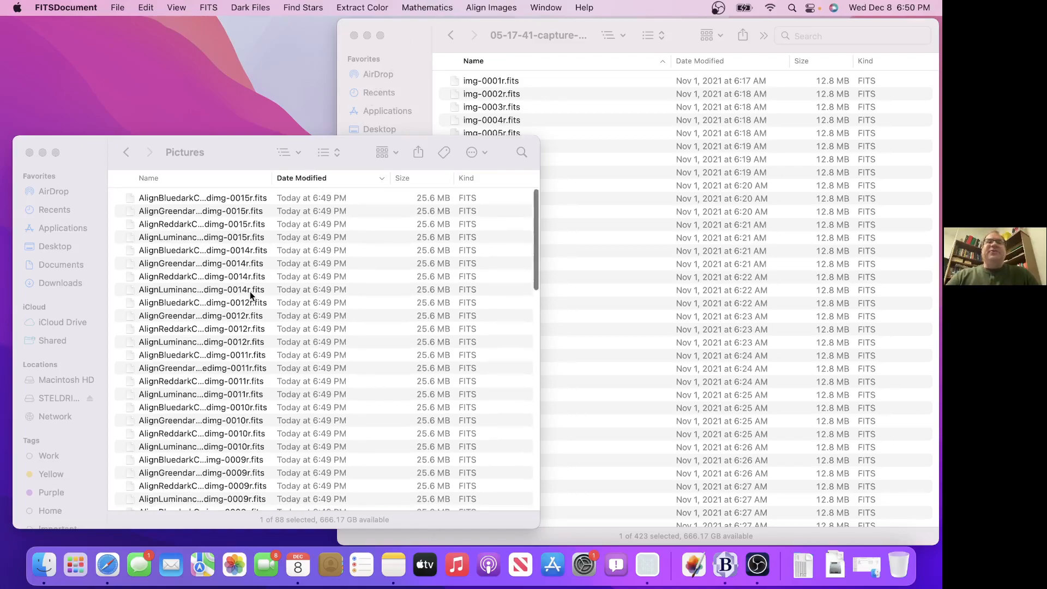
- Start Add Images and load AlignBluedarkCorrectedimg-0001r.fits through AlignBluedarkCorrectedimg-0015r.fits from the Pictures folder as the files to combine
click(352, 9)
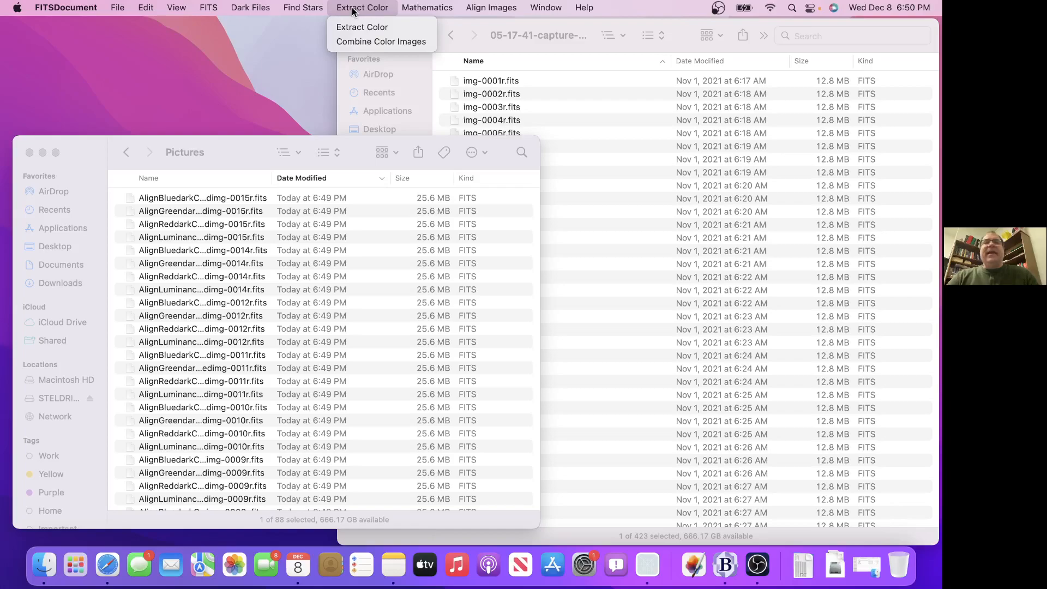
mouse_move(414, 7)
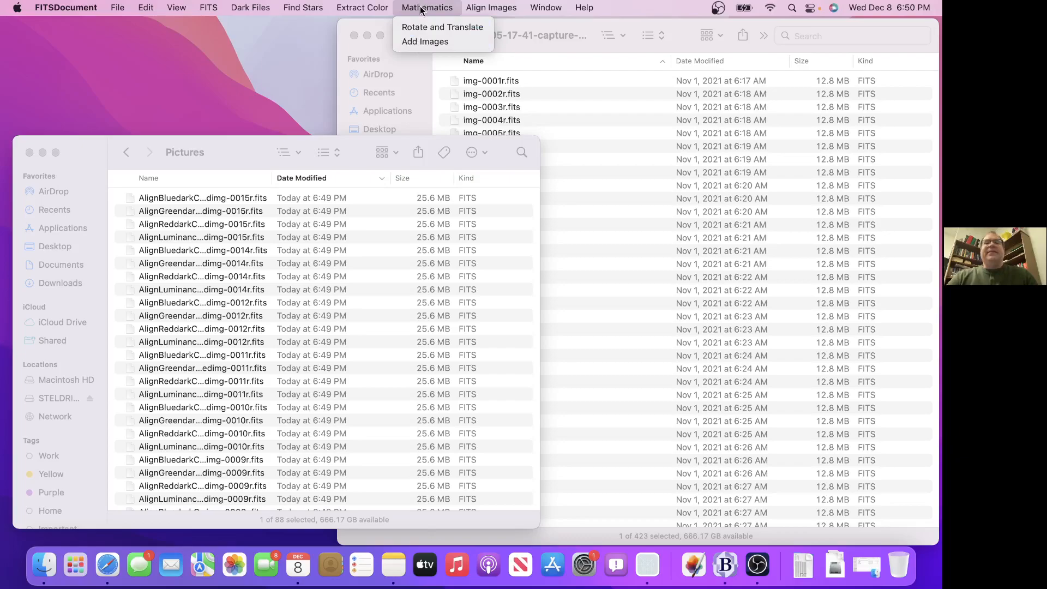
click(421, 44)
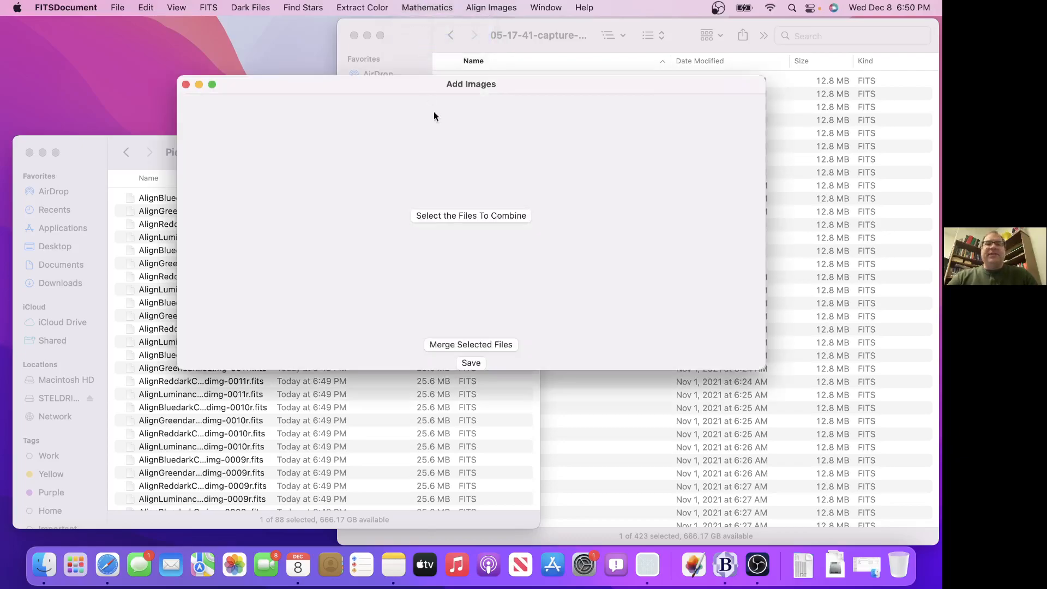
click(477, 220)
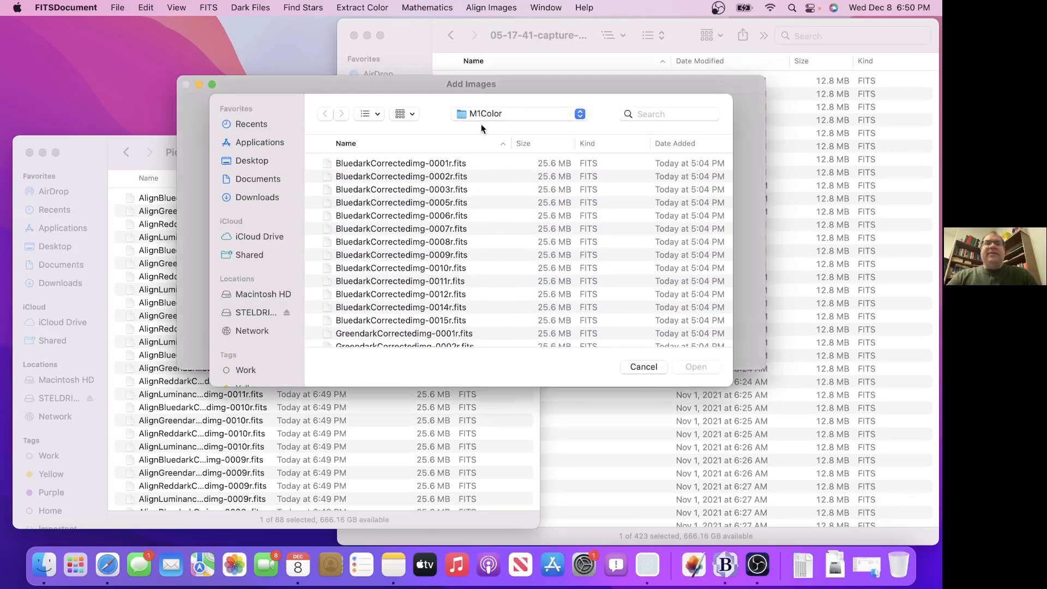
click(481, 116)
click(482, 126)
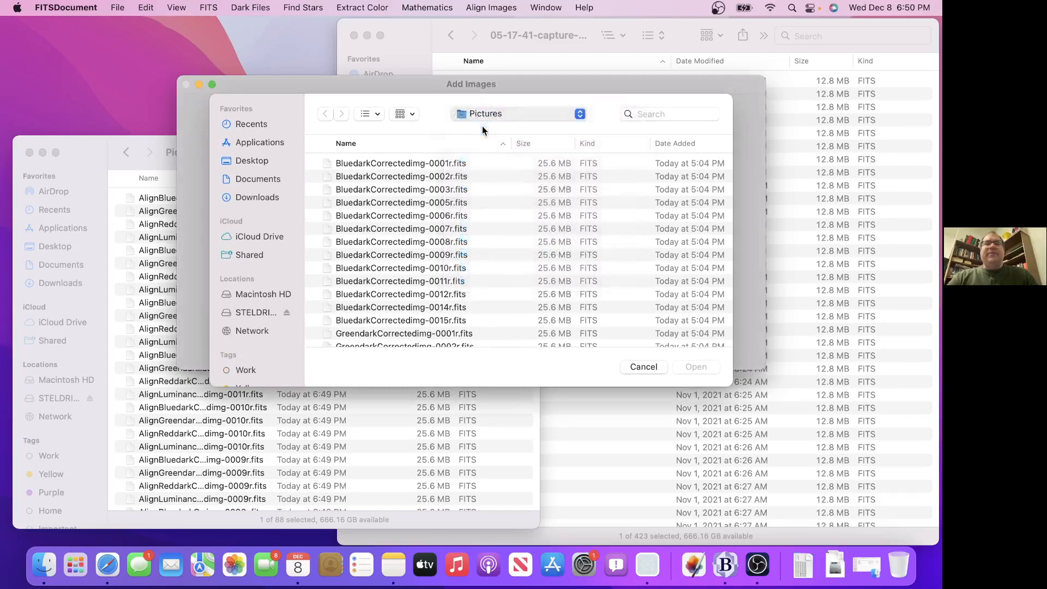
scroll(453, 213, down, 2)
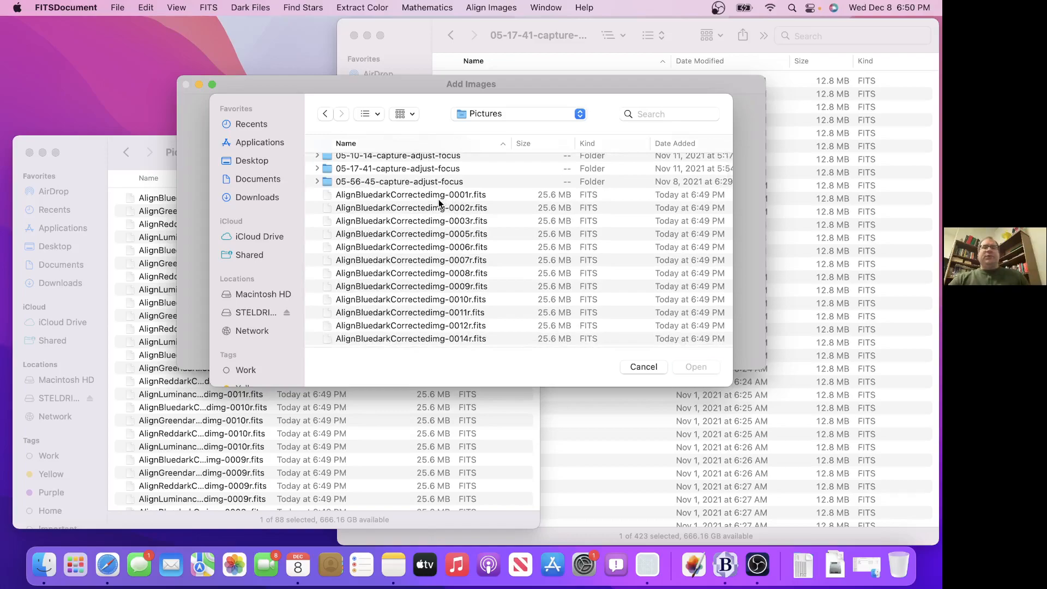
click(438, 199)
scroll(439, 202, down, 5)
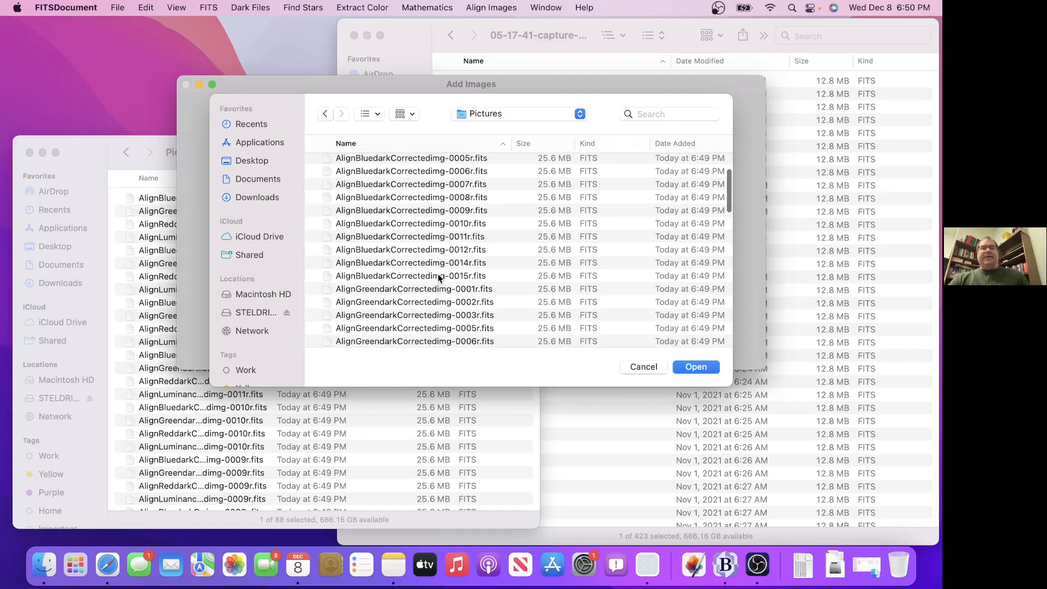
shift+click(438, 276)
scroll(495, 271, up, 5)
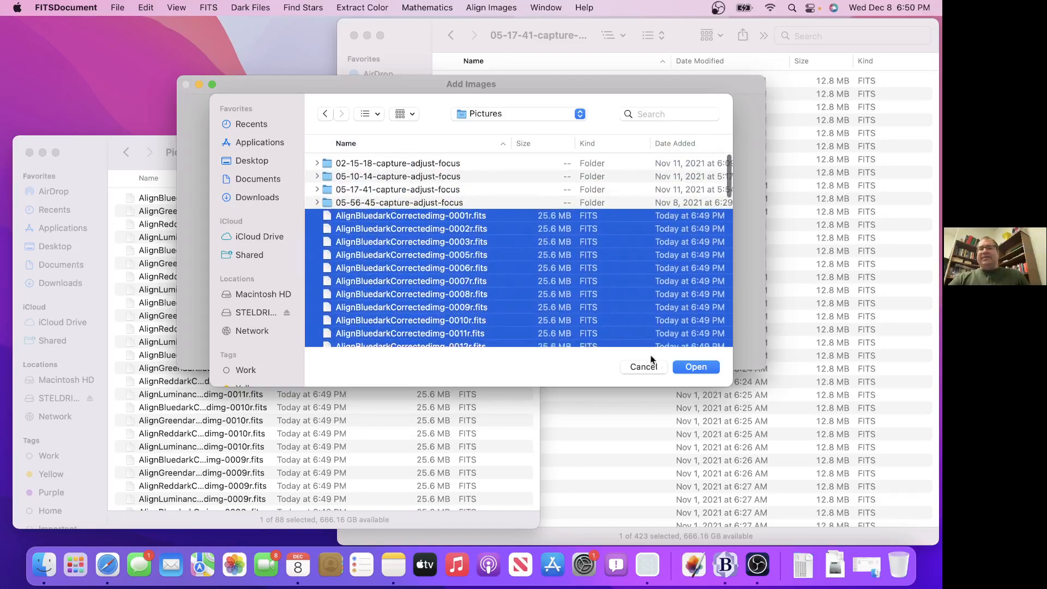
click(695, 367)
- Merge the selected blue files and save the combined image as M1_Blue.fits in the Pictures folder
click(466, 339)
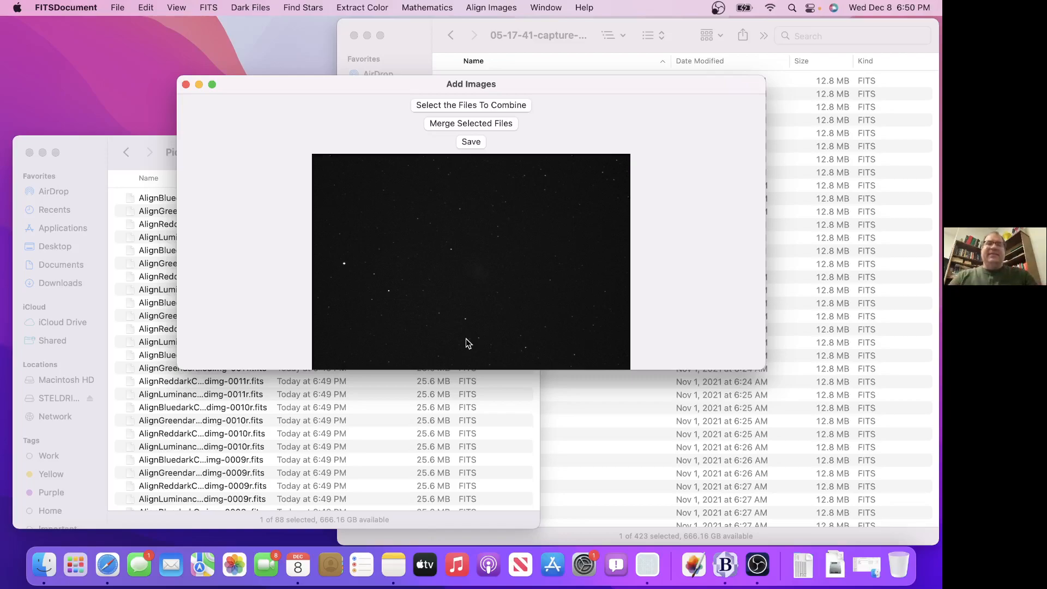
click(471, 142)
text(M1_)
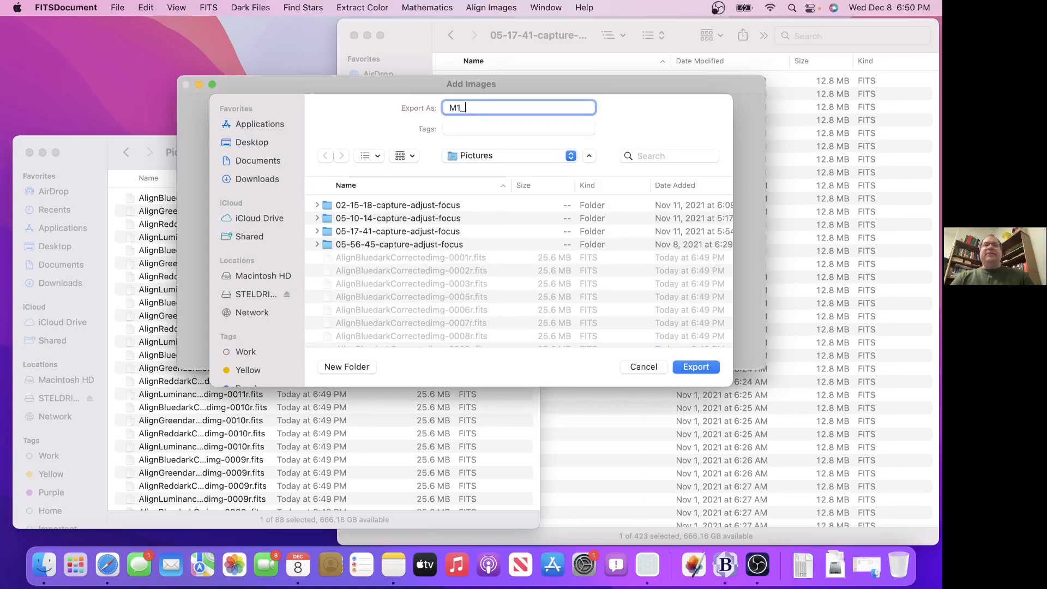
text(Blue.fits)
key(Return)
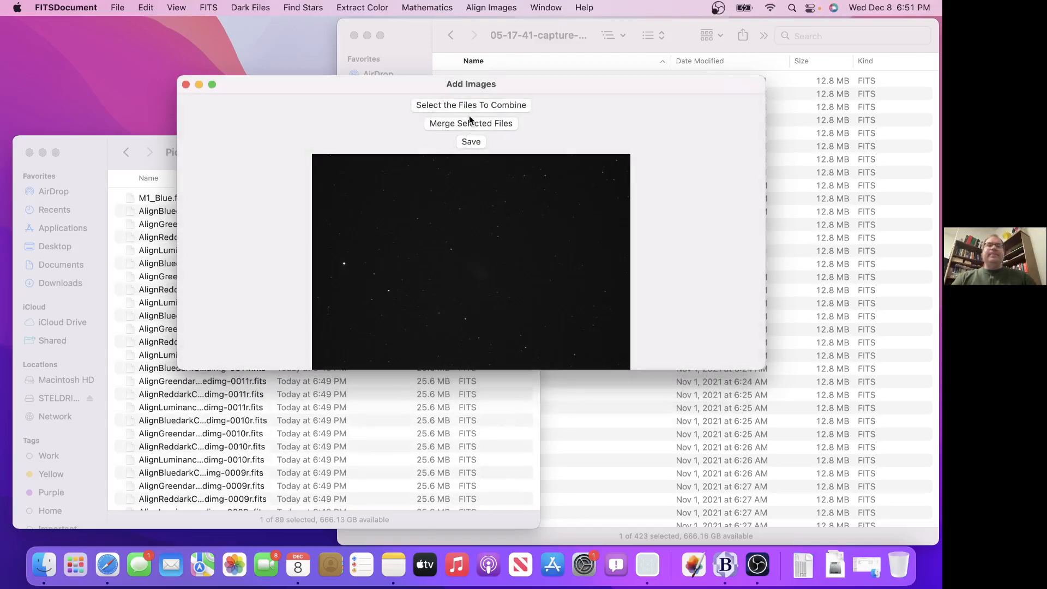
- Load AlignGreendarkCorrectedimg-0001r.fits through AlignGreendarkCorrectedimg-0015r.fits from the Pictures folder as the files to combine
click(469, 105)
scroll(430, 241, down, 5)
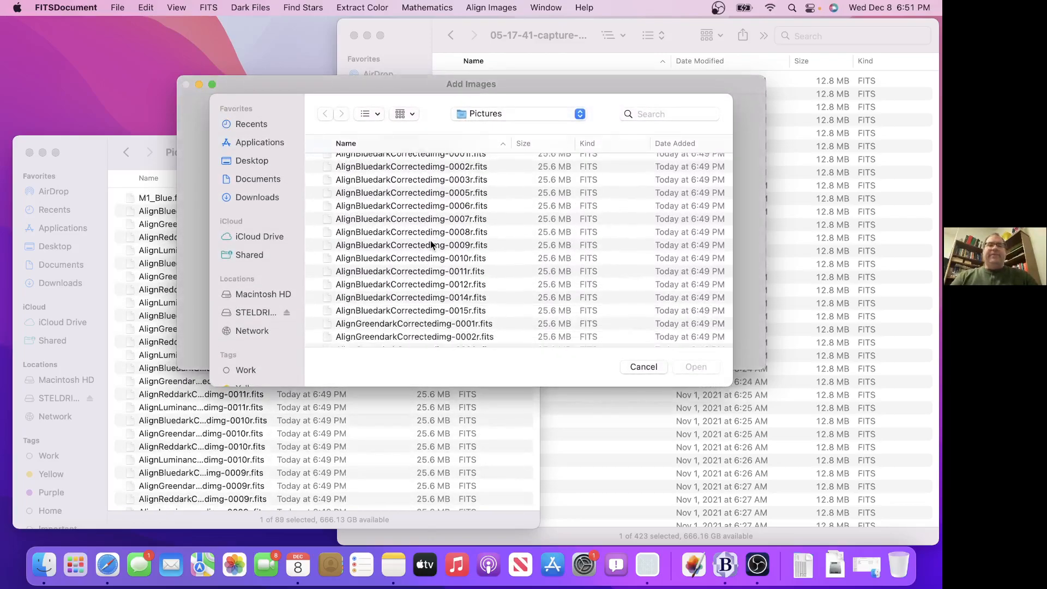
click(435, 215)
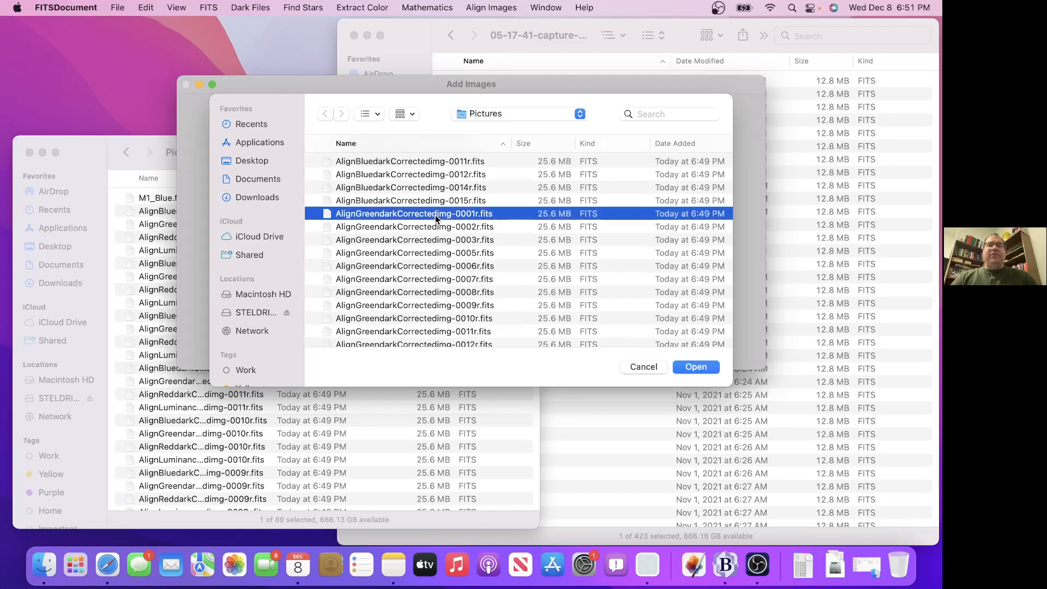
scroll(435, 217, down, 3)
shift+click(436, 225)
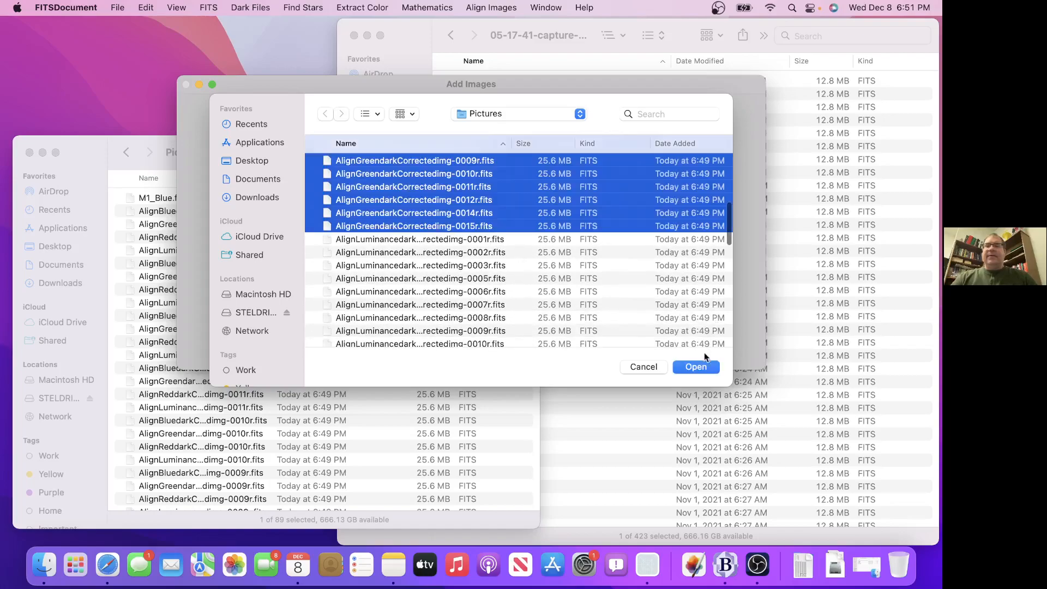
click(696, 367)
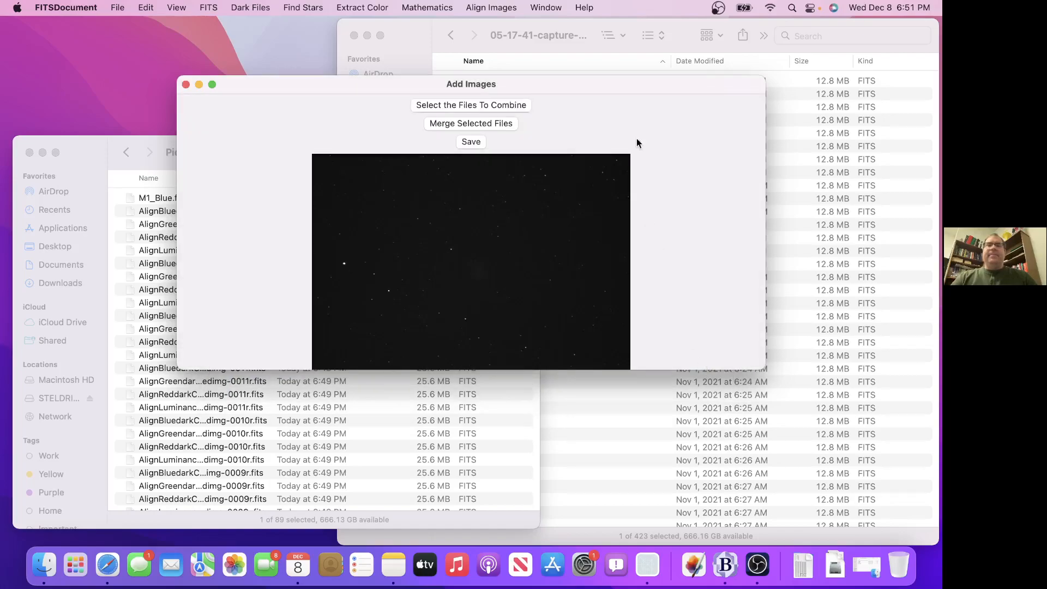
- Merge the selected green files and save the combined image as M1_Green.fits in the Pictures folder
click(501, 123)
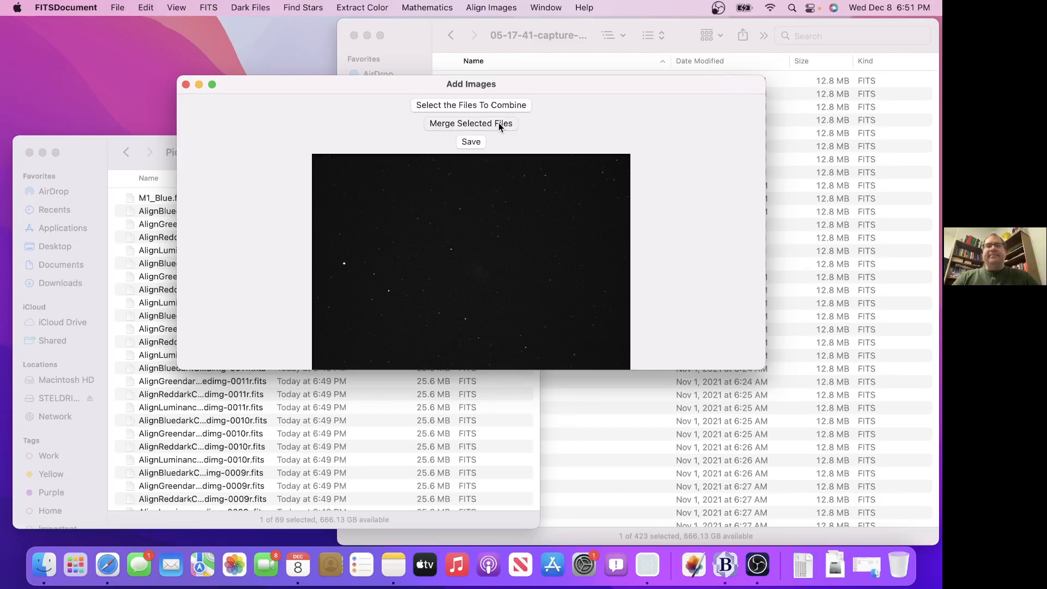
click(472, 143)
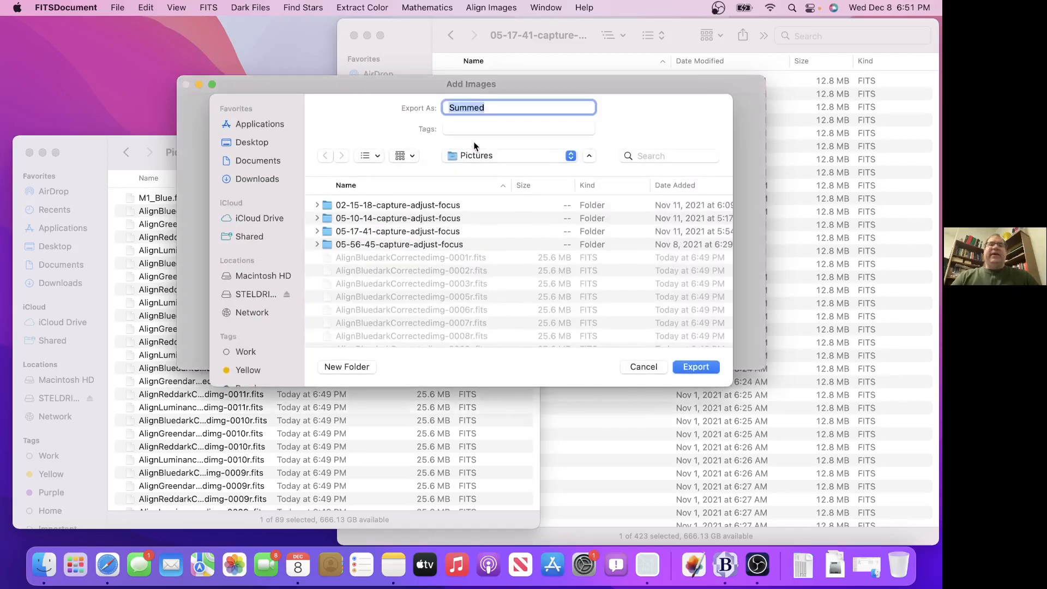
text(M1)
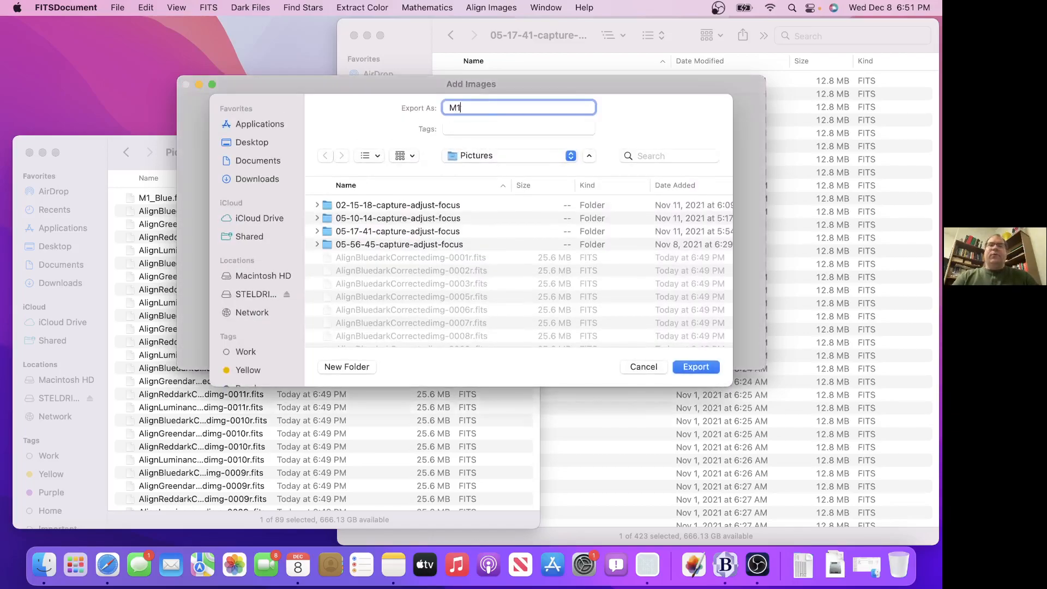
text(_Gree)
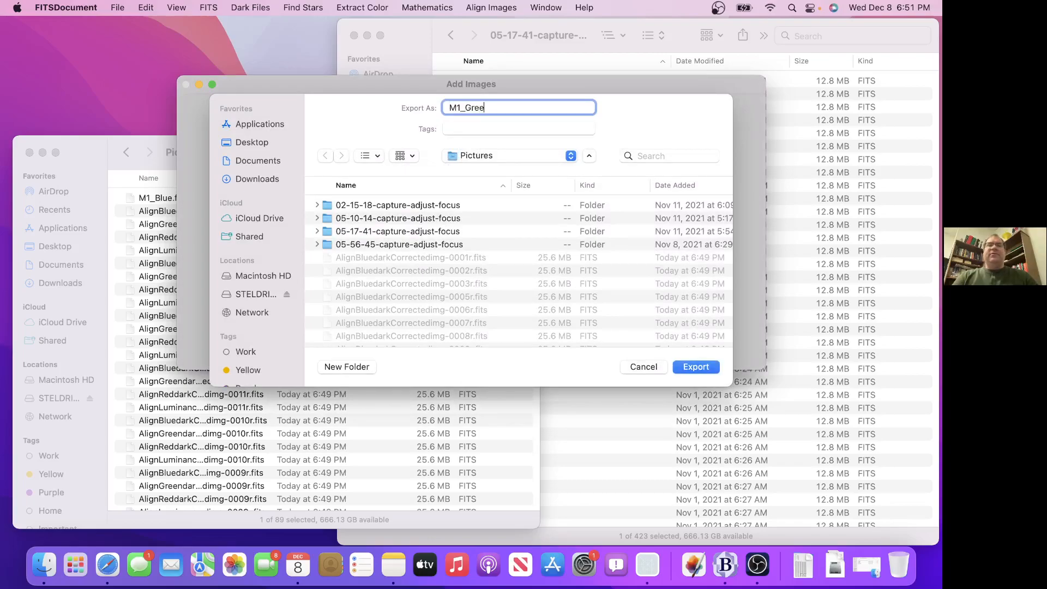
text(n.fits)
key(Return)
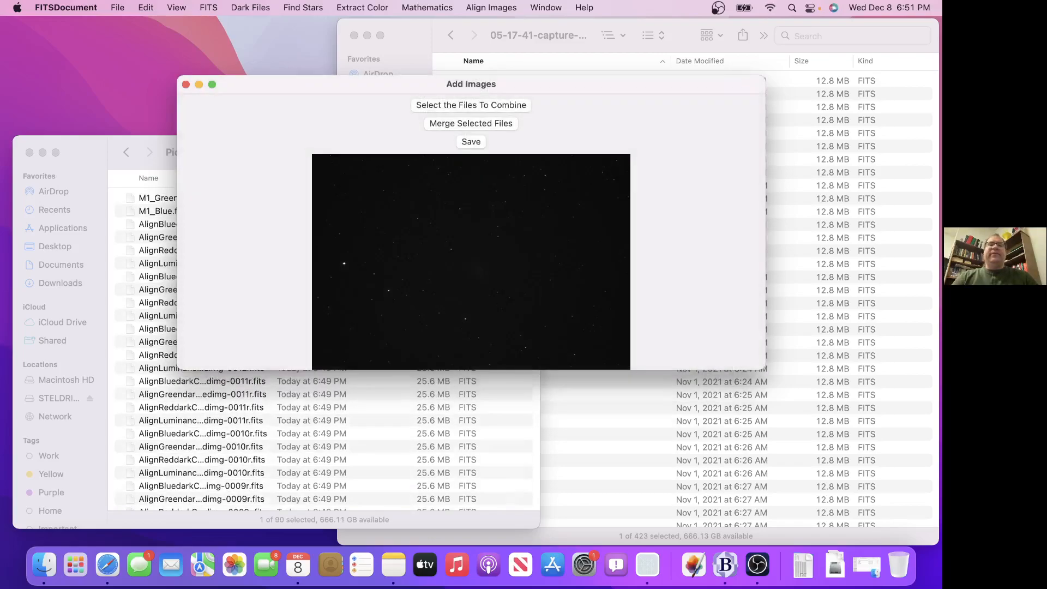
- Load the AlignLuminance dark-corrected files from img-0001r.fits through img-0015r.fits in the Pictures folder as the files to combine
click(479, 104)
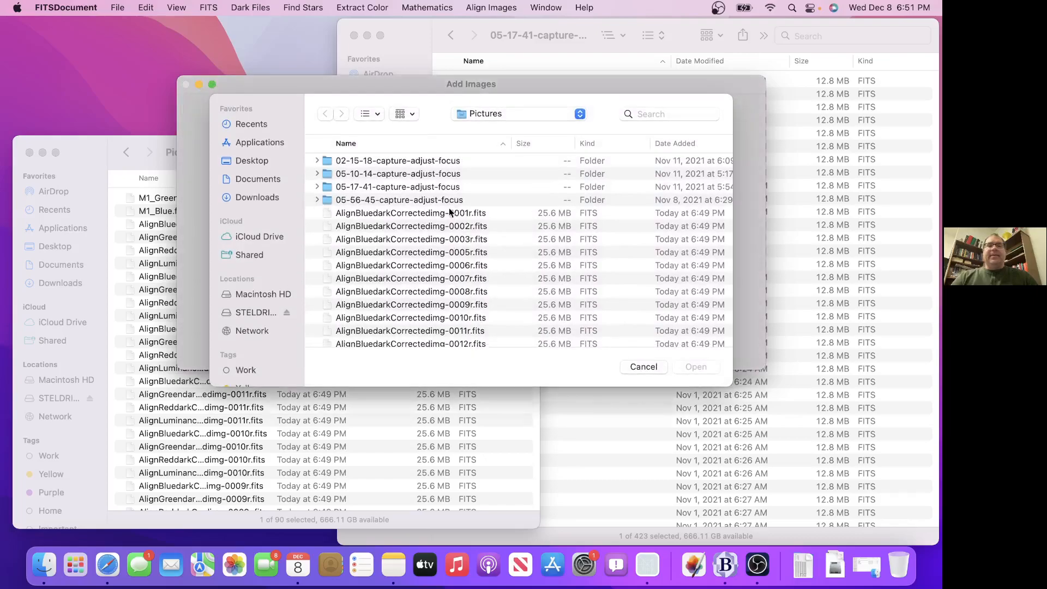
scroll(449, 212, down, 5)
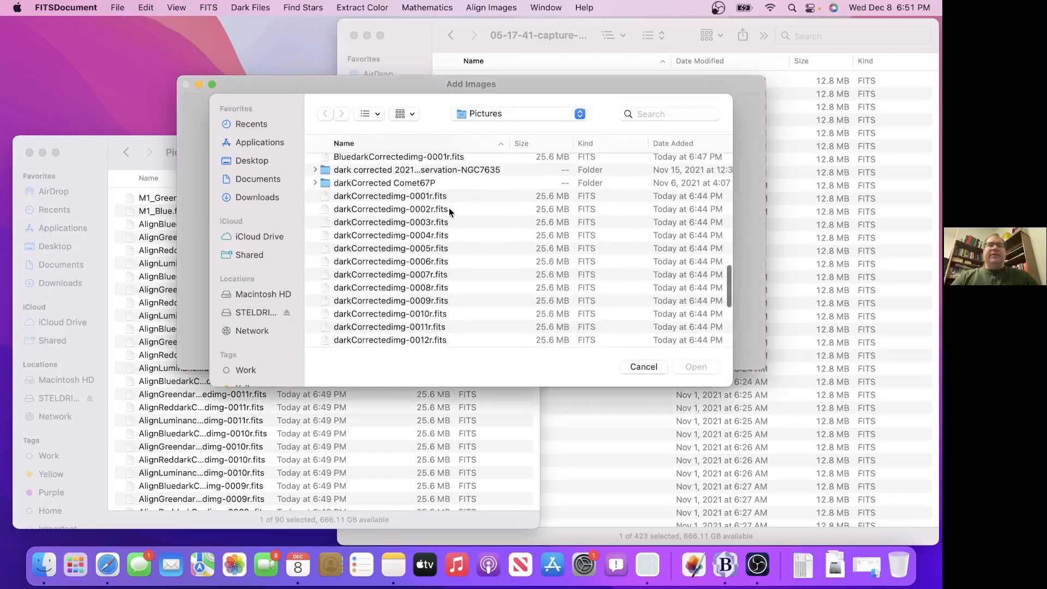
scroll(449, 212, up, 10)
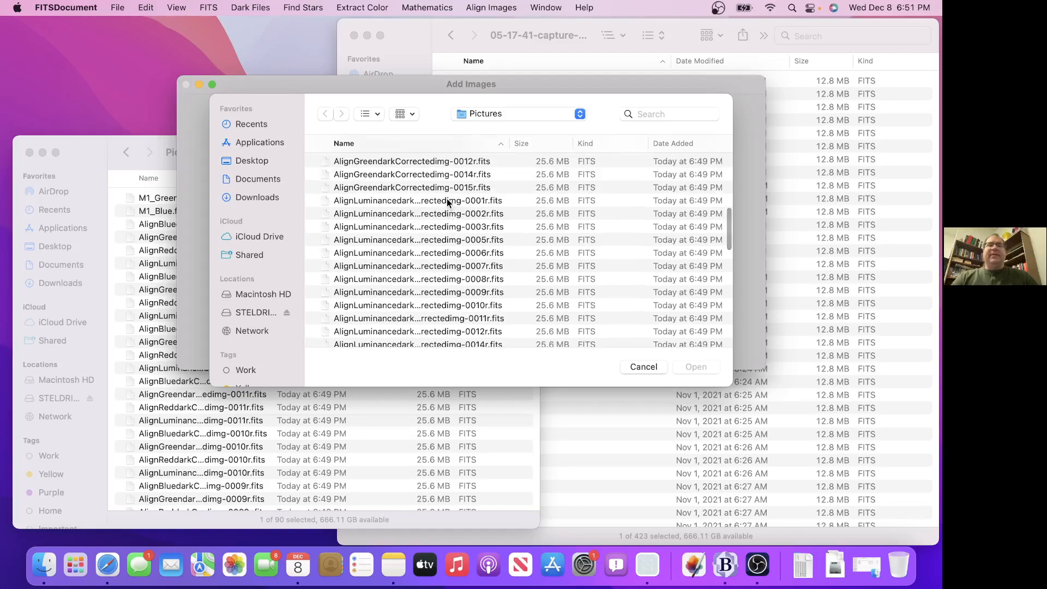
click(447, 200)
scroll(450, 248, down, 3)
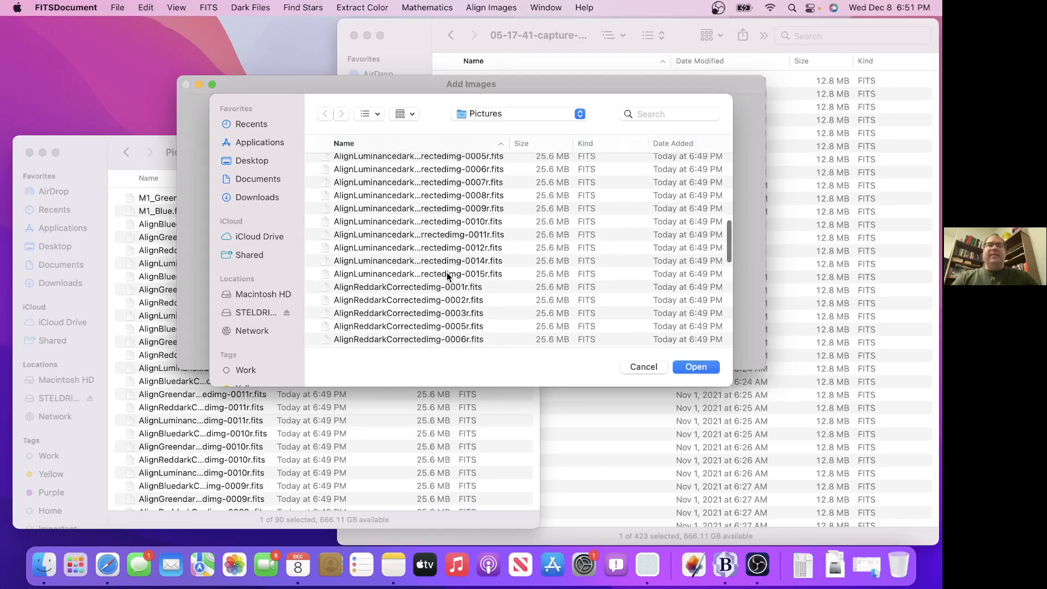
shift+click(447, 273)
click(697, 368)
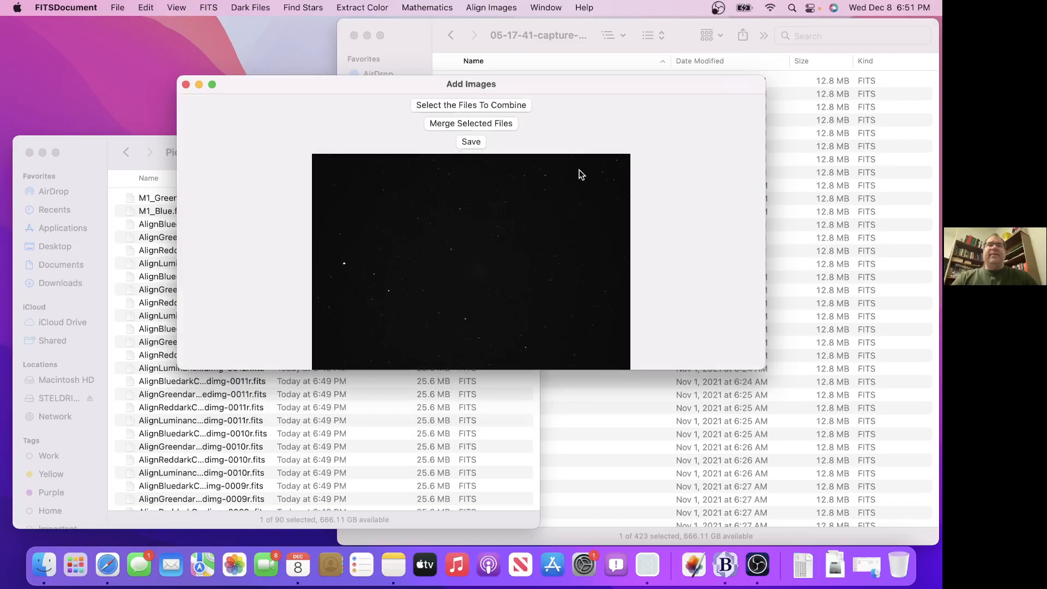
- Merge the selected luminance files and save the combined image as M1_luminance.fits in the Pictures folder
click(504, 124)
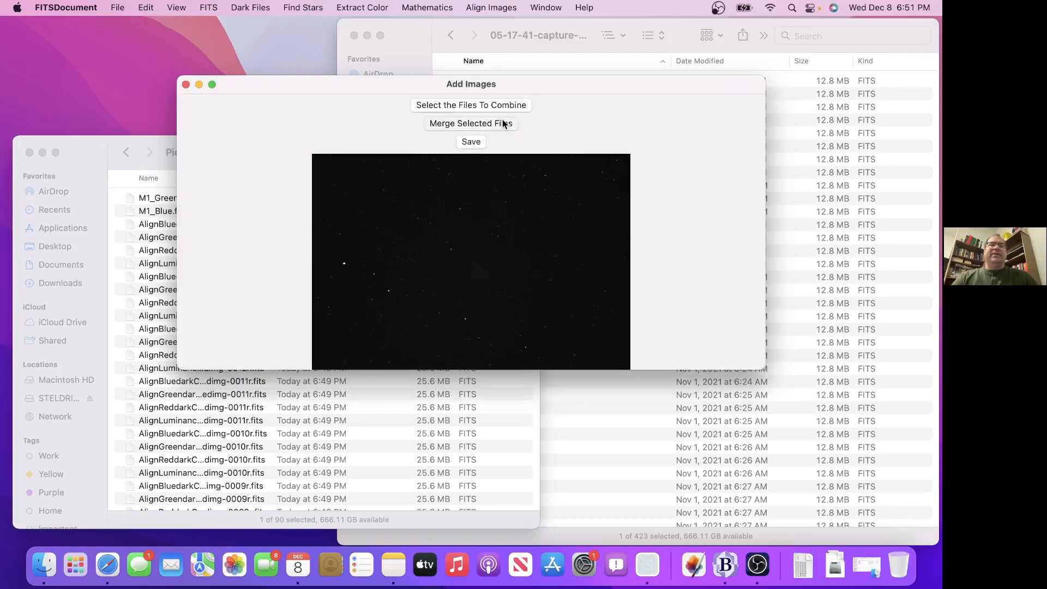
click(470, 141)
text(M1_luminance.fits)
key(Return)
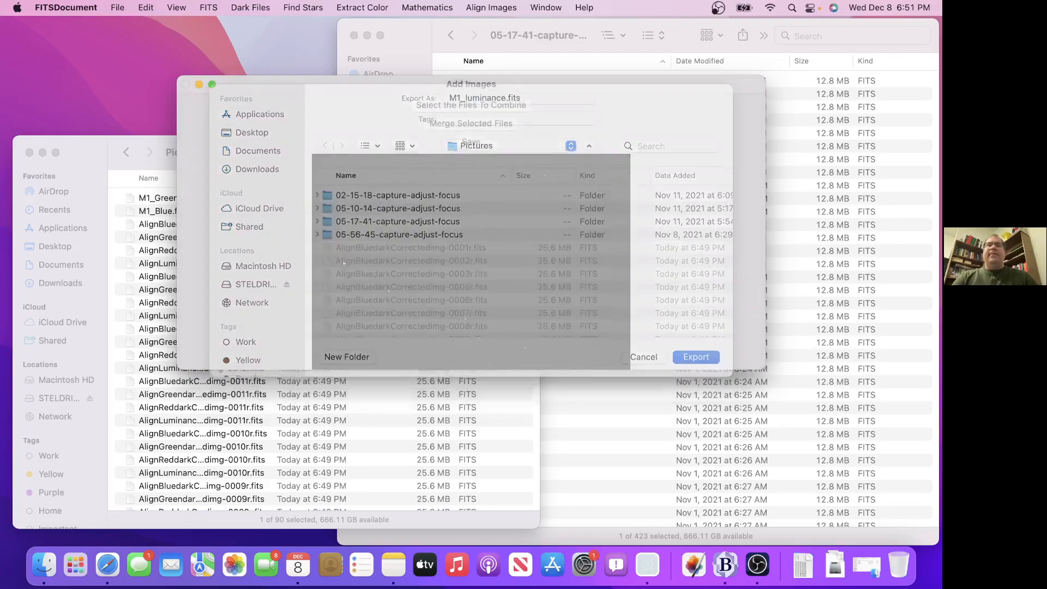
- Load AlignReddarkCorrectedimg-0001r.fits through AlignReddarkCorrectedimg-0015r.fits from the Pictures folder as the files to combine
click(463, 105)
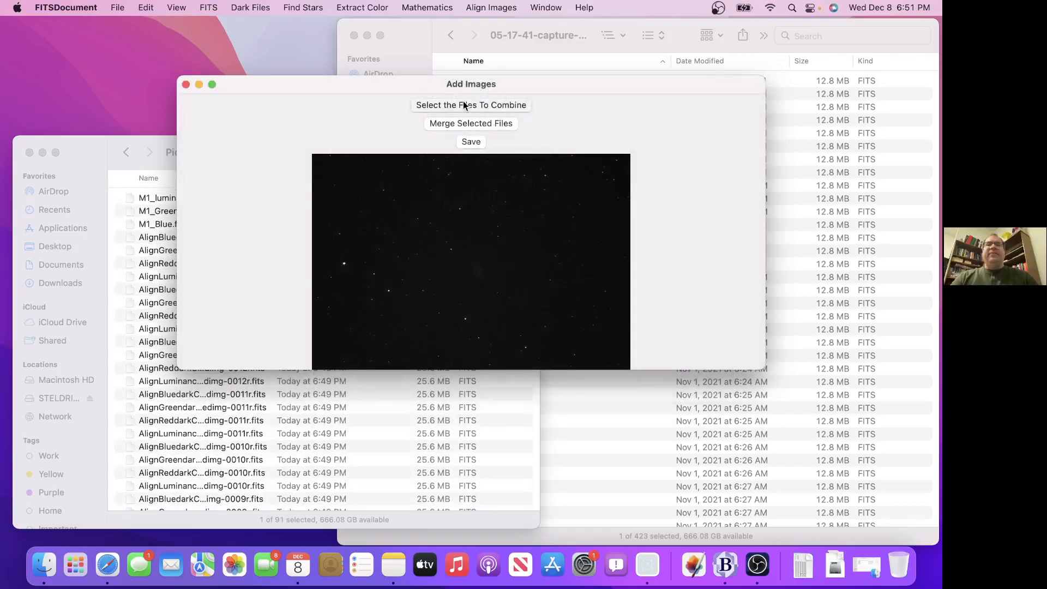
scroll(456, 223, down, 5)
scroll(456, 222, down, 10)
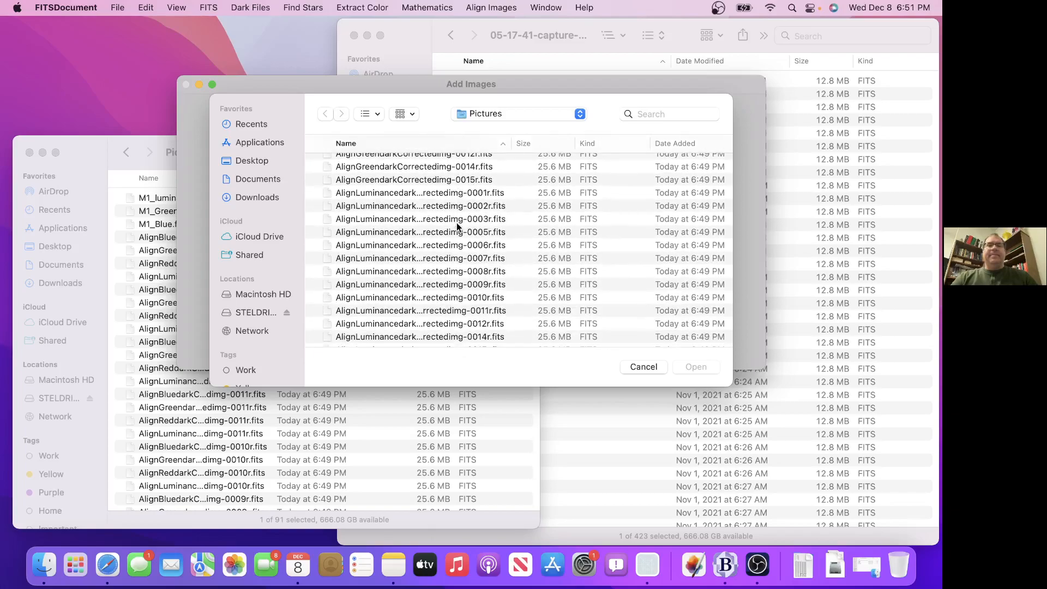
scroll(456, 224, up, 3)
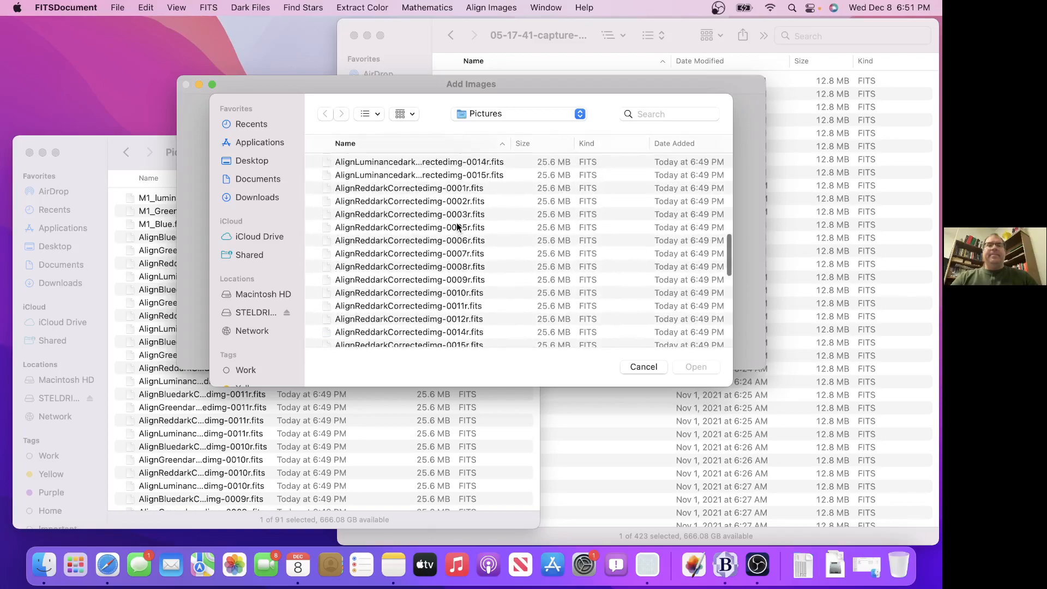
click(420, 188)
scroll(418, 229, down, 4)
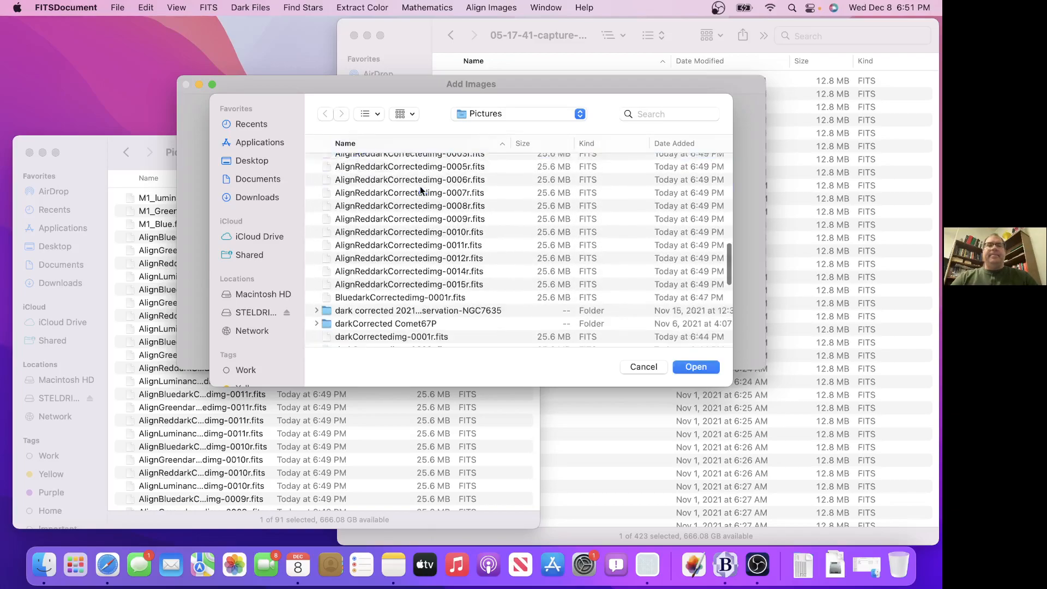
shift+click(417, 254)
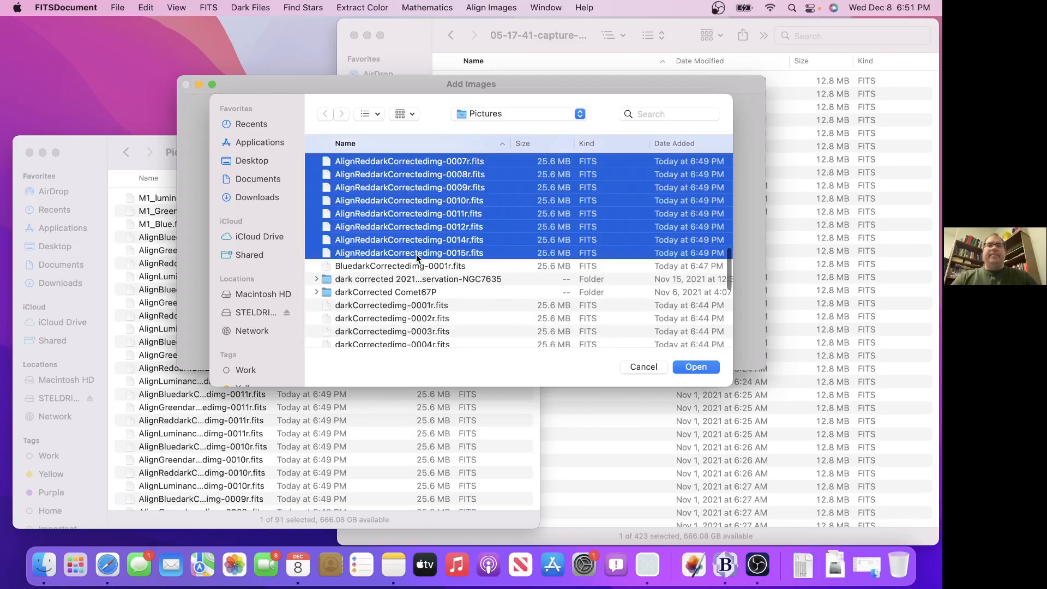
click(688, 367)
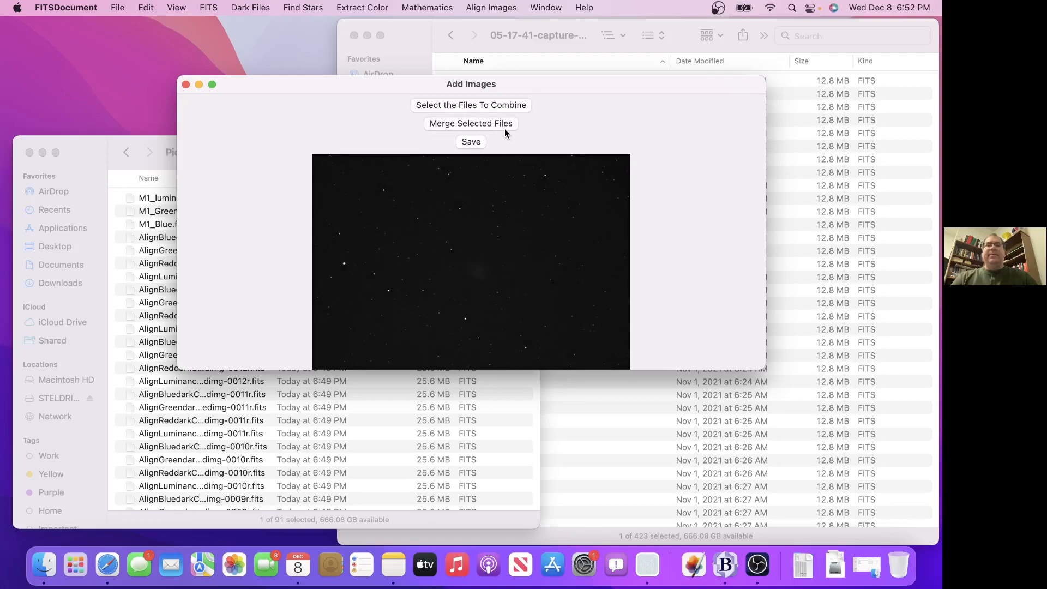
- Save the merged red image as M1_Red.fits in the Pictures folder and close the Add Images window
click(479, 141)
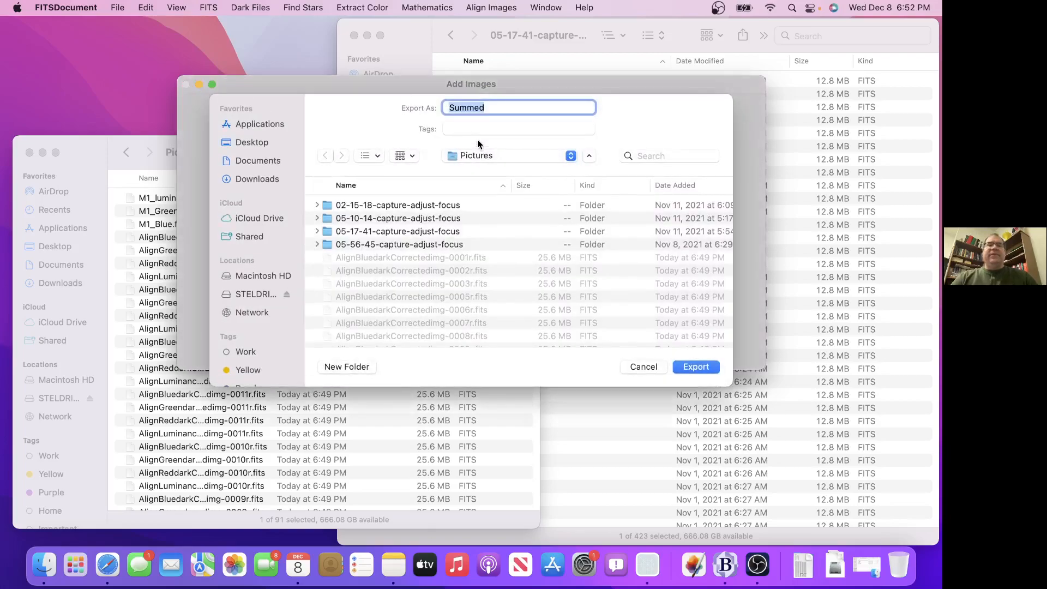
text(M1_Red.fits)
key(Return)
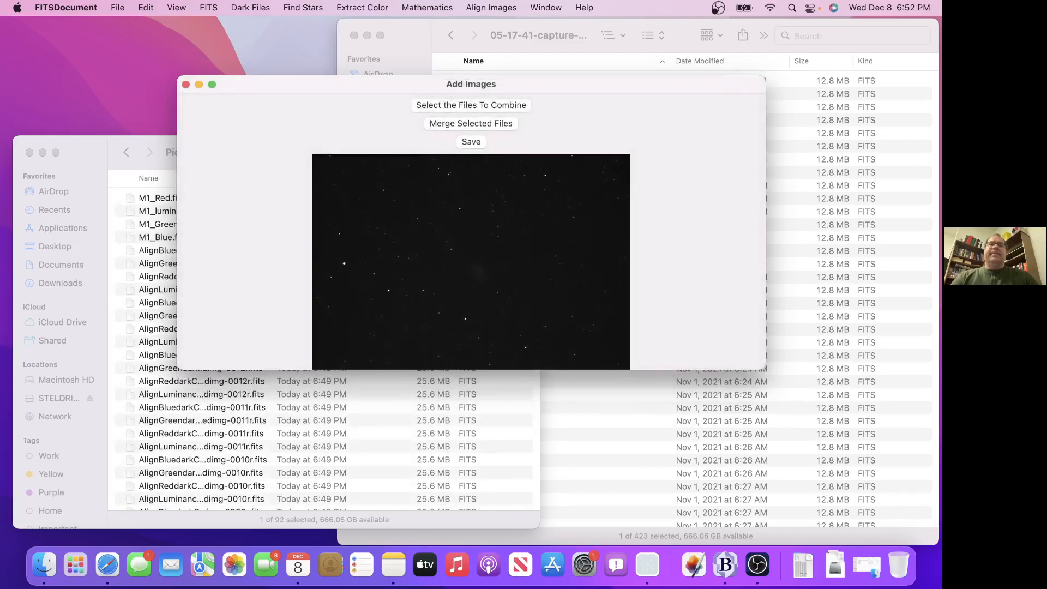
click(186, 84)
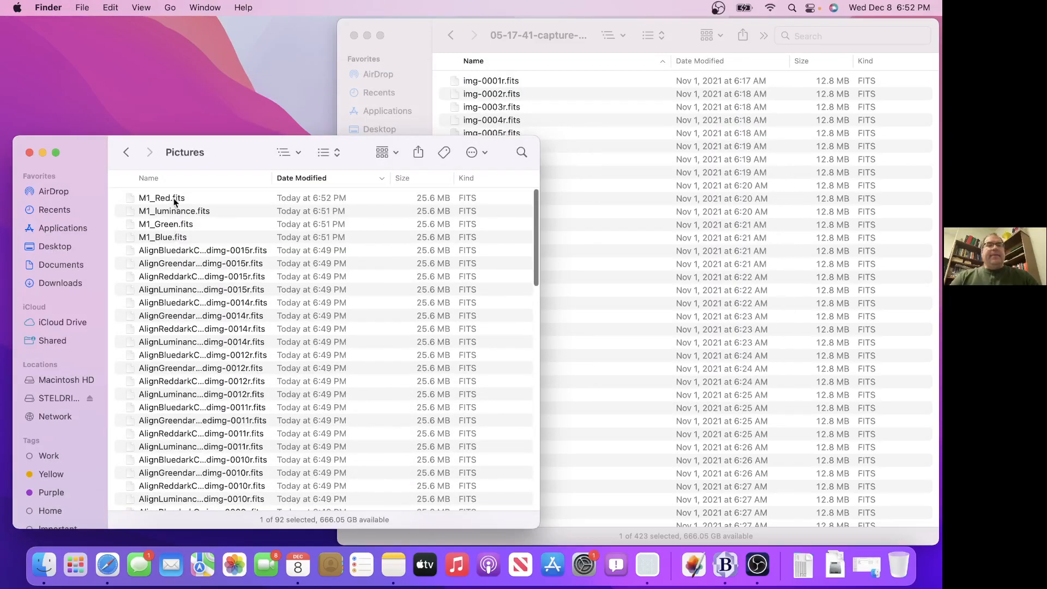
click(647, 565)
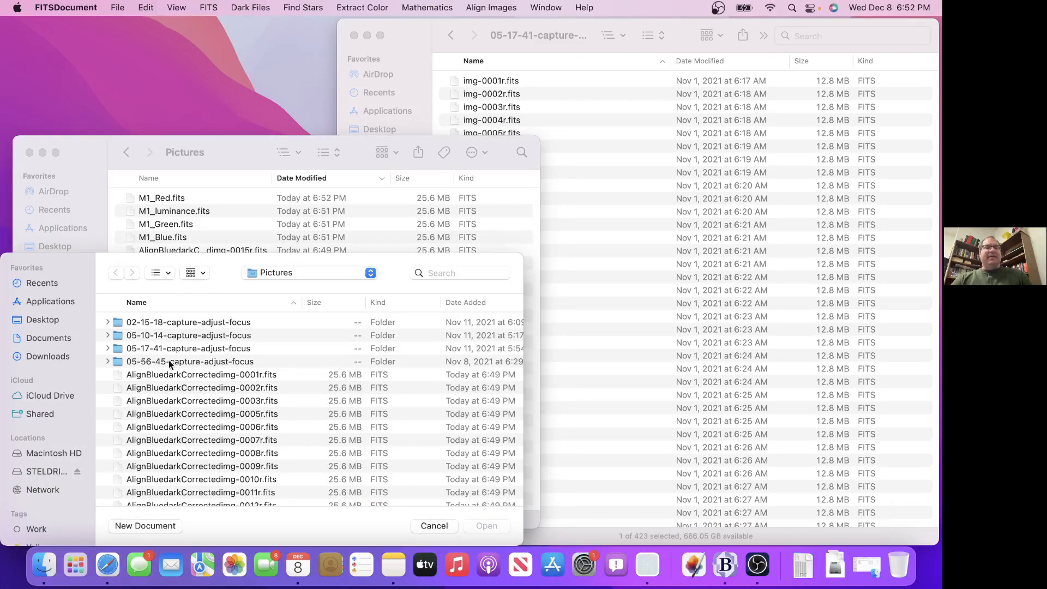
scroll(201, 390, down, 10)
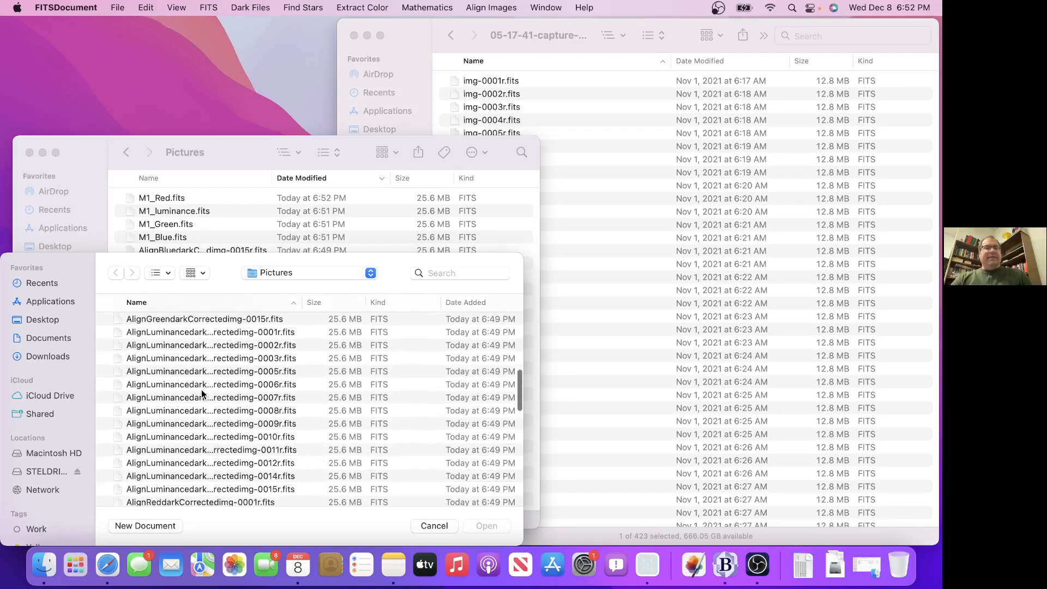
scroll(181, 470, up, 10)
click(466, 304)
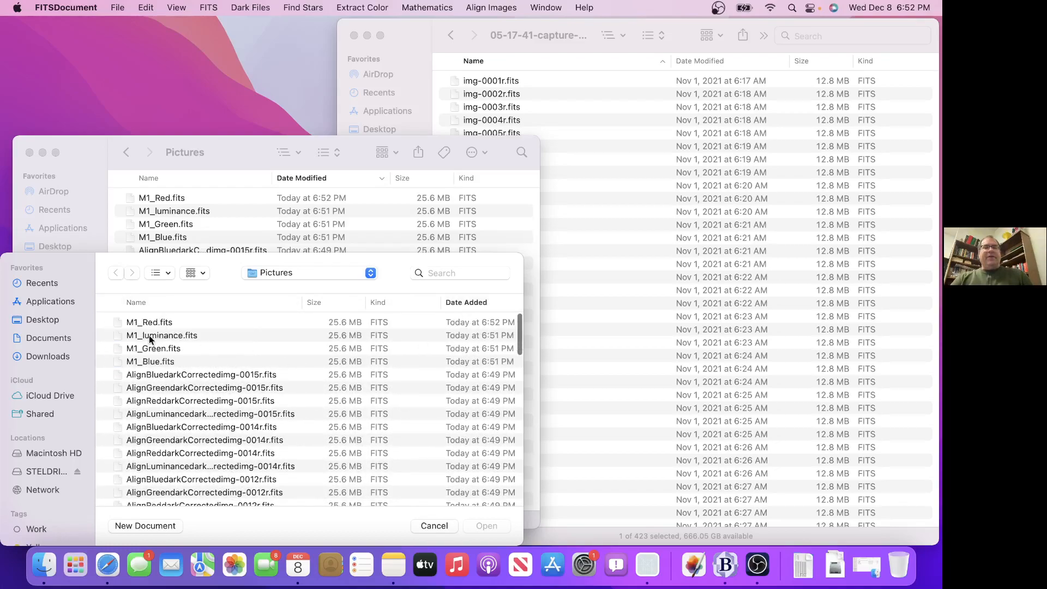
- Open M1_Red.fits, M1_luminance.fits, M1_Green.fits and M1_Blue.fits from the Finder's Pictures folder in FITSDocument, and dismiss the leftover file chooser
click(243, 148)
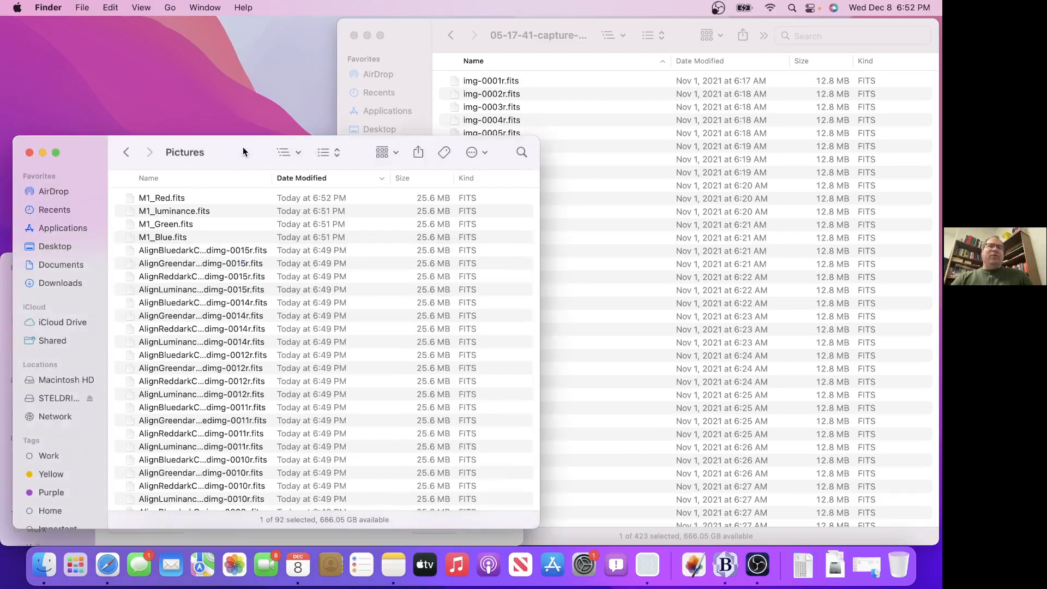
click(194, 199)
shift+click(191, 235)
drag(190, 235, 643, 567)
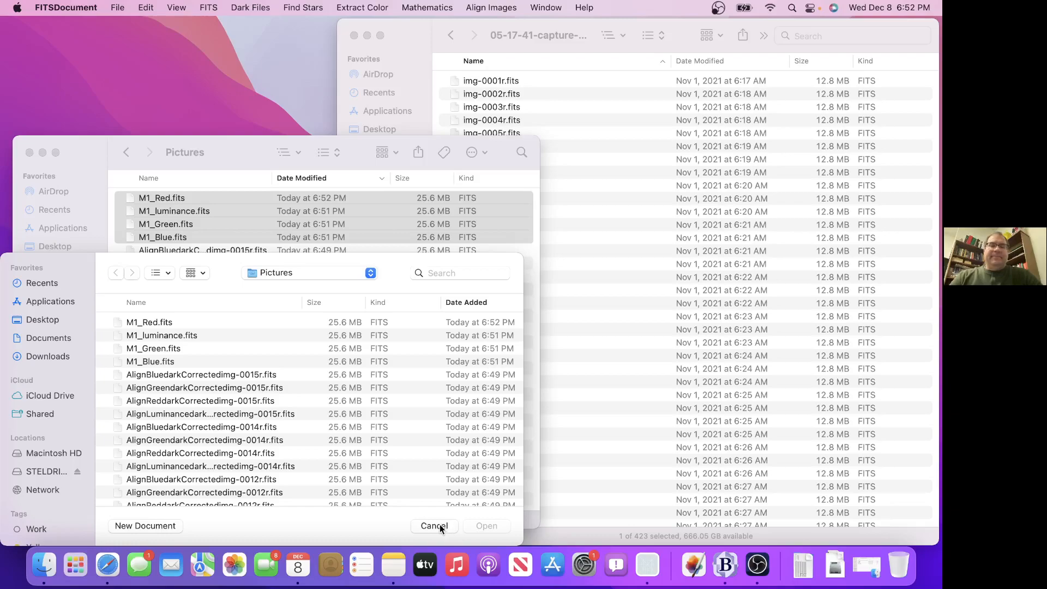
click(434, 525)
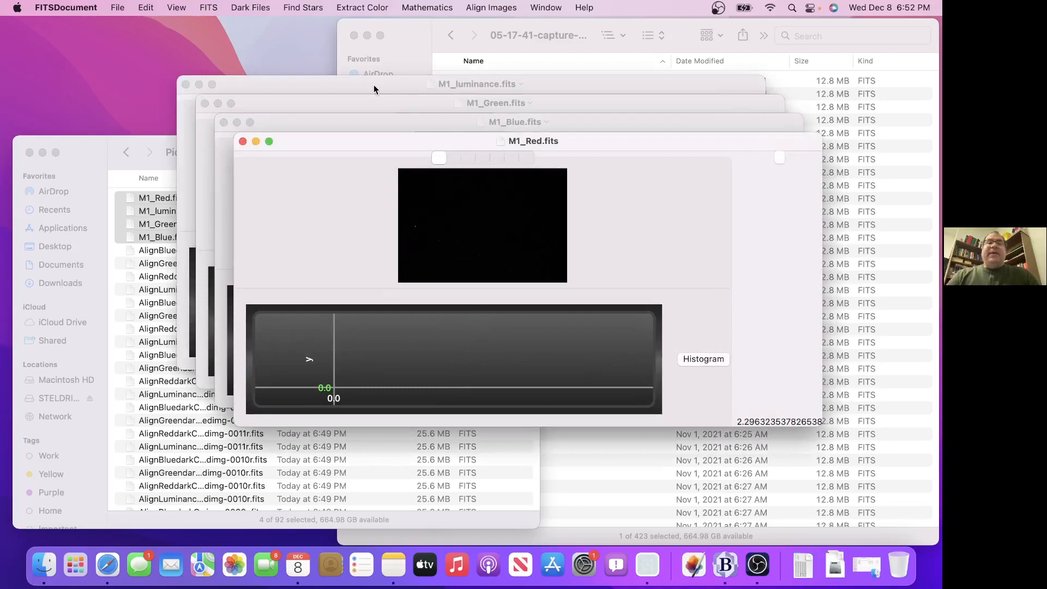
- Bring the M1_luminance.fits window to the front, reposition it and enlarge it to fill most of the screen
click(374, 88)
drag(341, 82, 231, 24)
drag(655, 312, 791, 540)
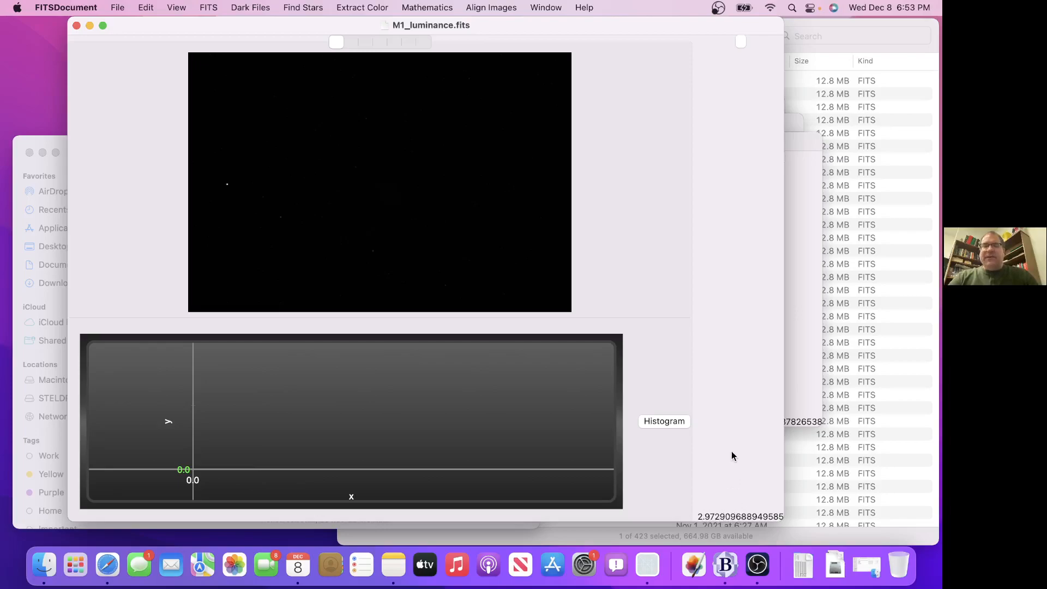
- Plot the histogram of M1_luminance.fits, inspect the brightened full-size image view, and return to the histogram view
click(667, 420)
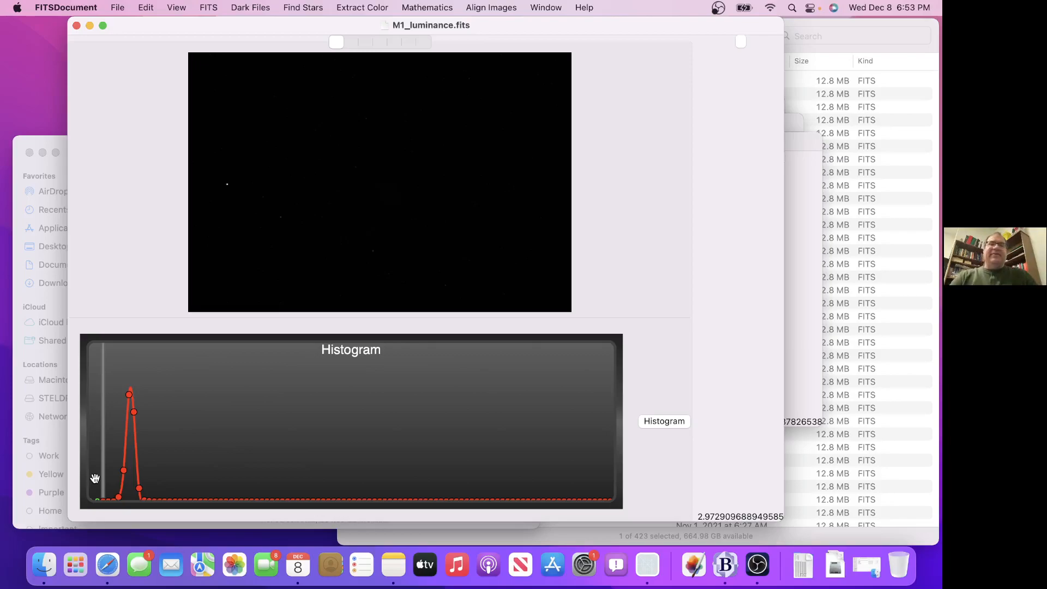
click(351, 43)
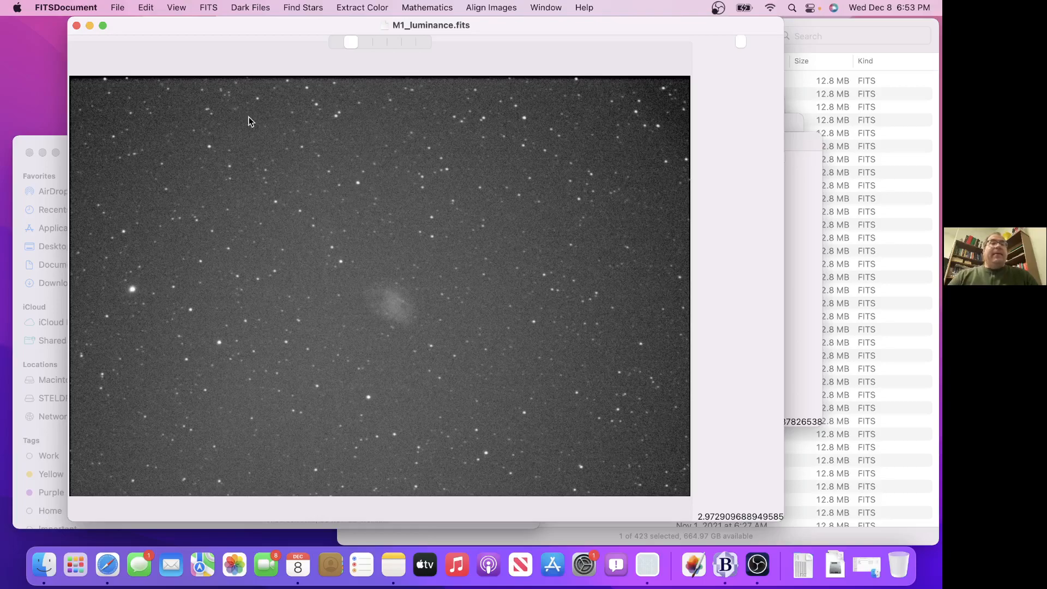
drag(348, 40, 335, 42)
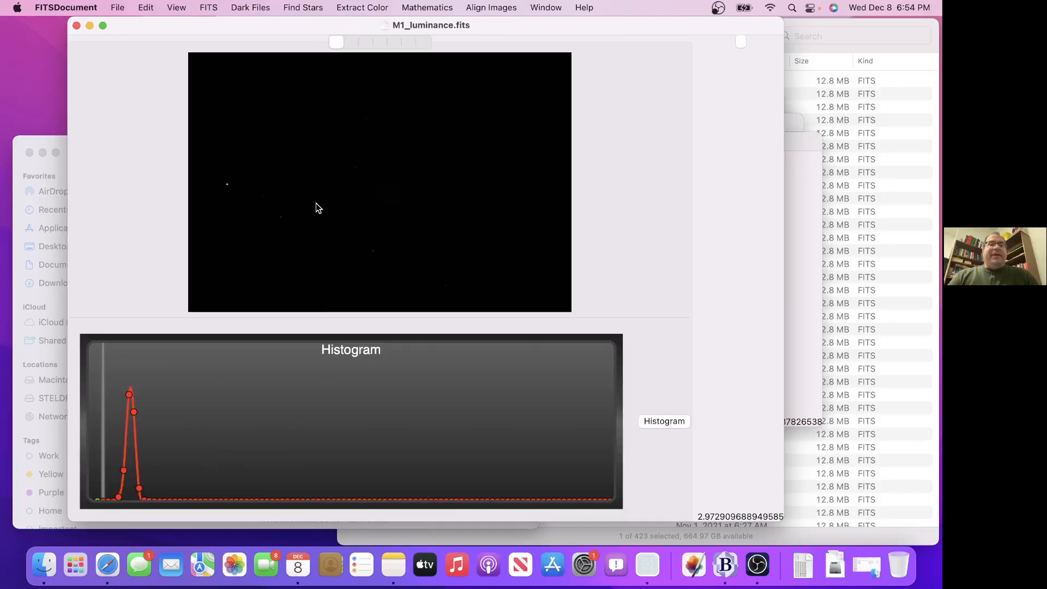
- Open the Find Stars tool, populate its image list and choose M1_luminance.fits as the image
click(294, 7)
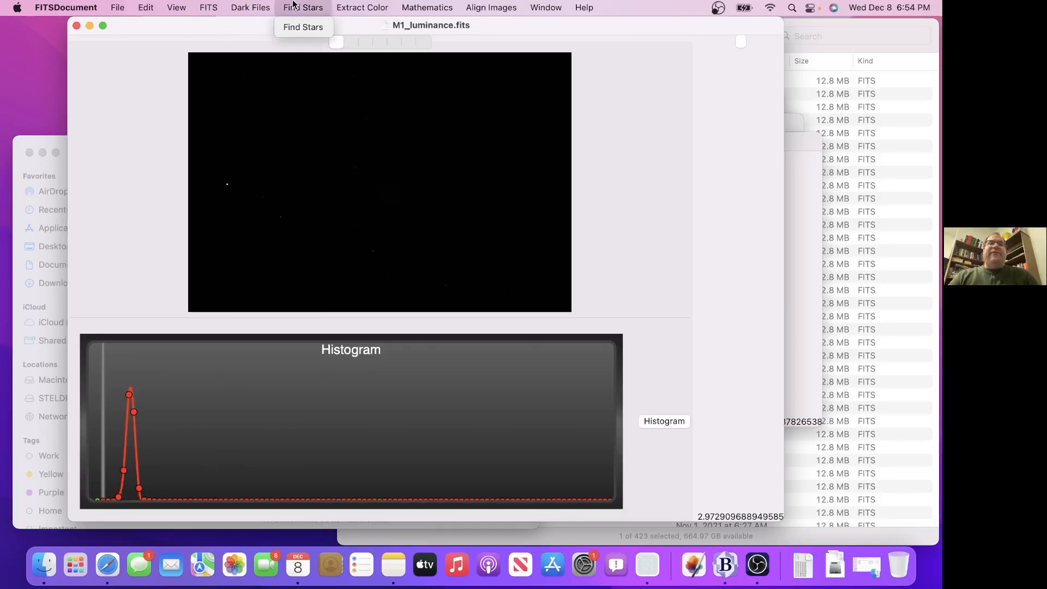
click(300, 27)
click(316, 177)
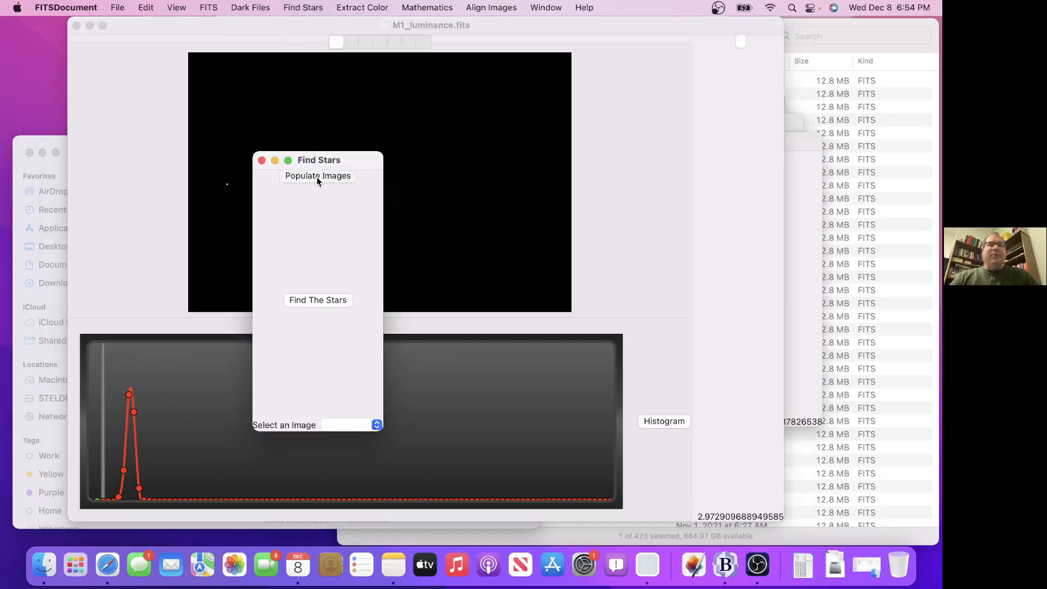
click(337, 424)
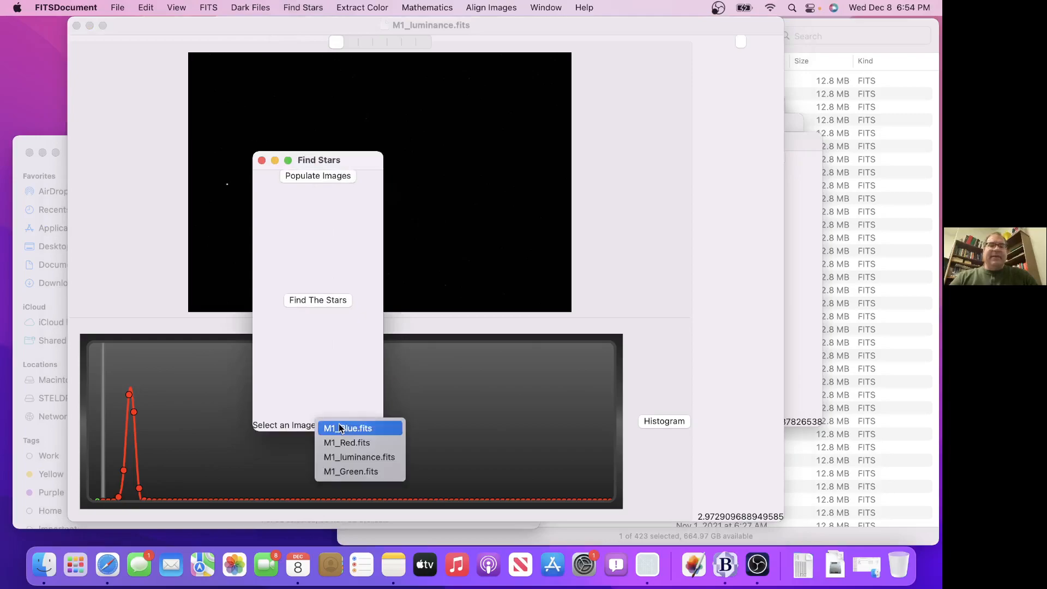
click(347, 459)
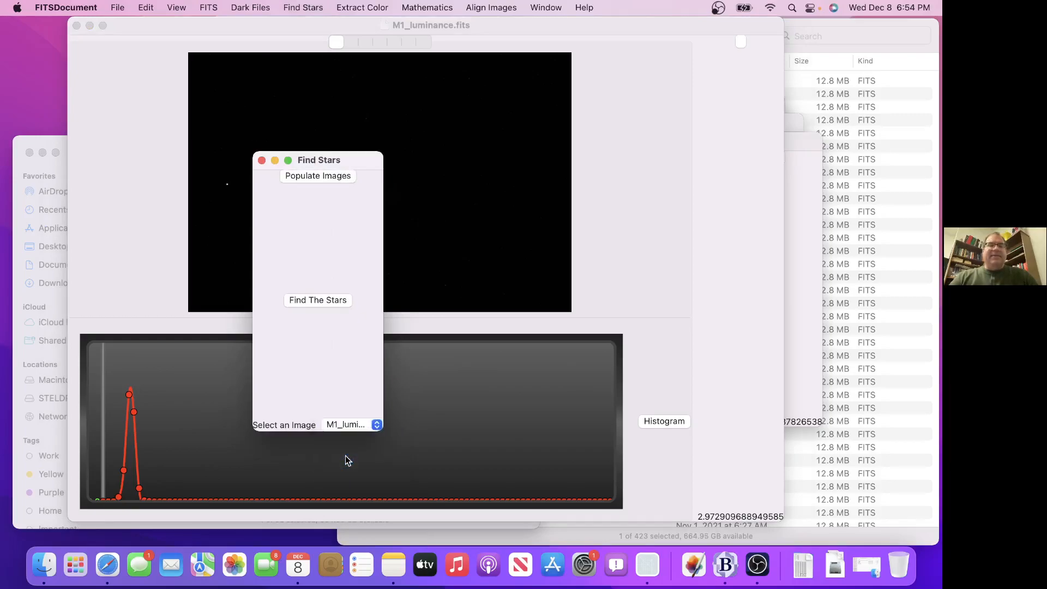
- Find the stars in M1_luminance.fits, close the Find Stars tool and show the image's star-only view
click(316, 299)
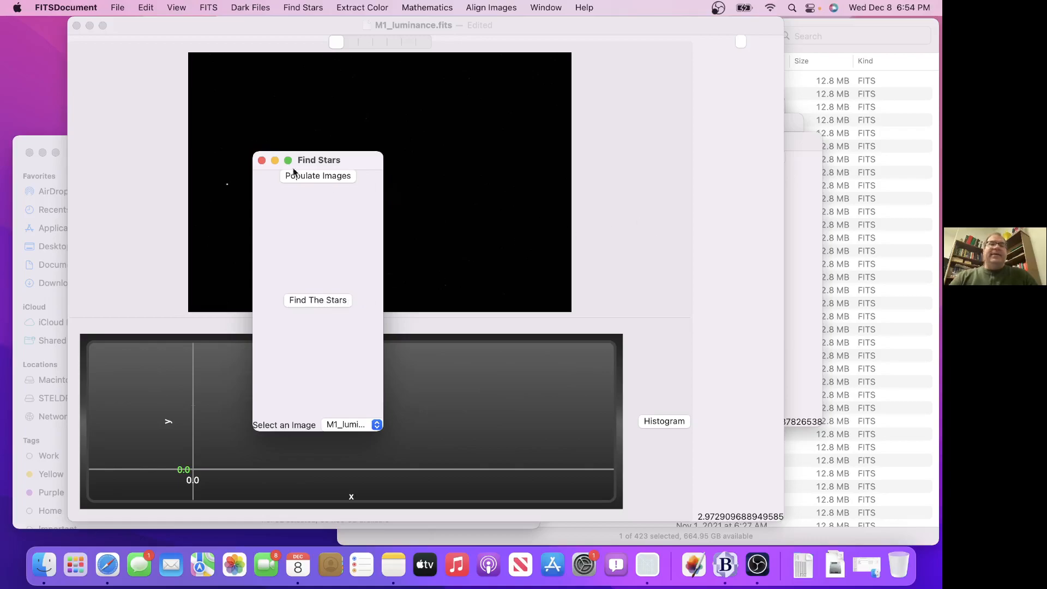
click(261, 159)
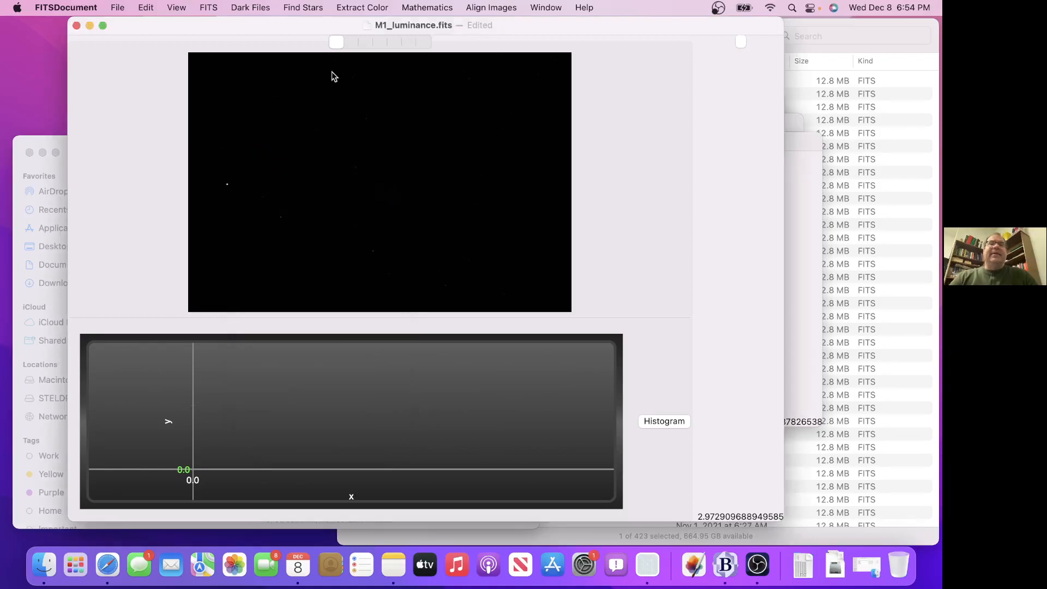
click(364, 42)
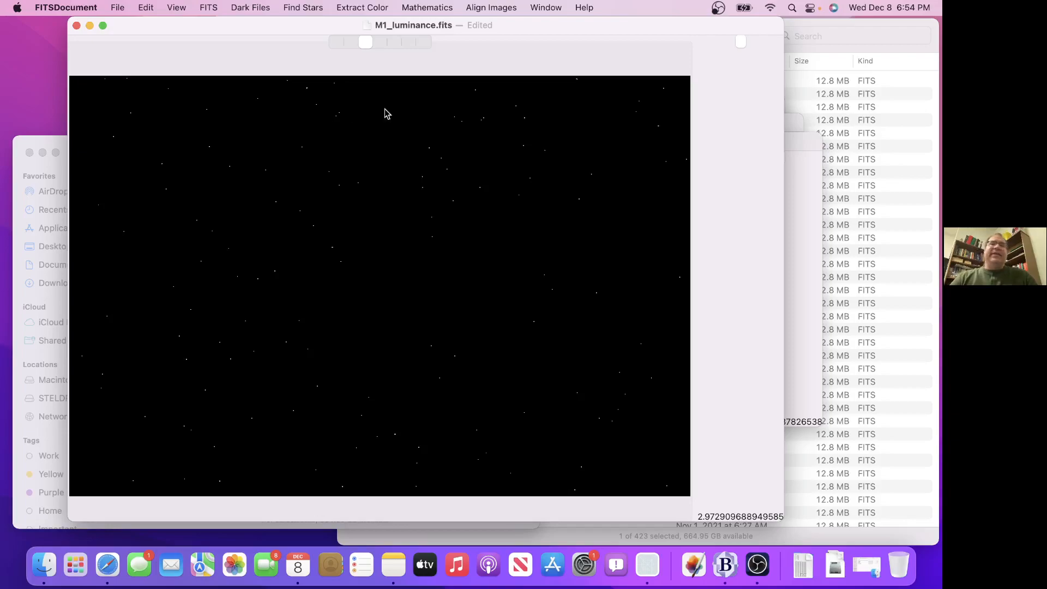
- Compare the brightened full-size view of M1_luminance.fits with its star-only view by alternating between them repeatedly
click(353, 40)
click(365, 41)
click(354, 41)
click(361, 41)
click(350, 41)
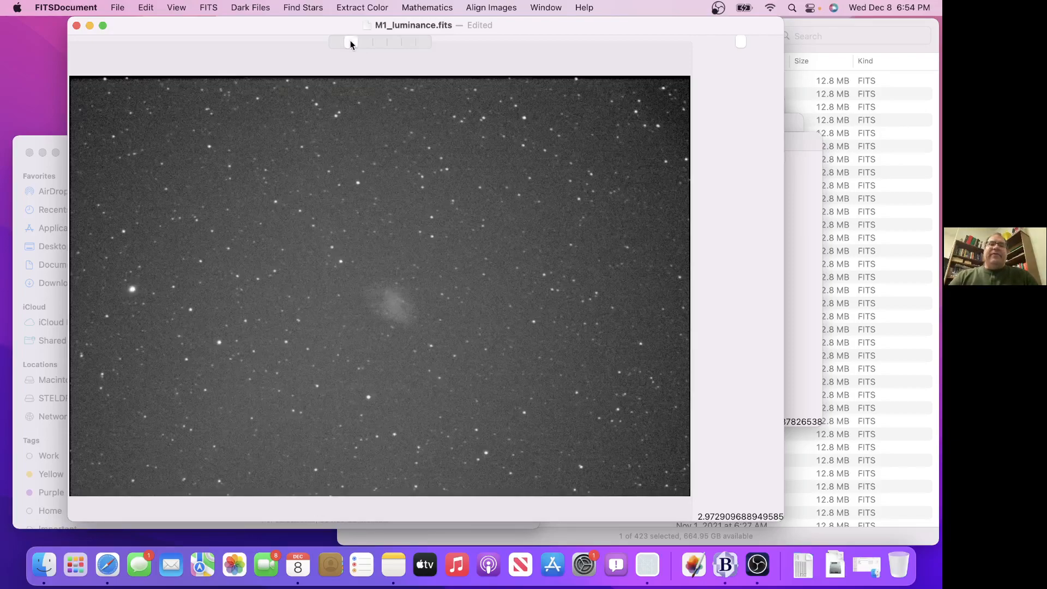
click(364, 41)
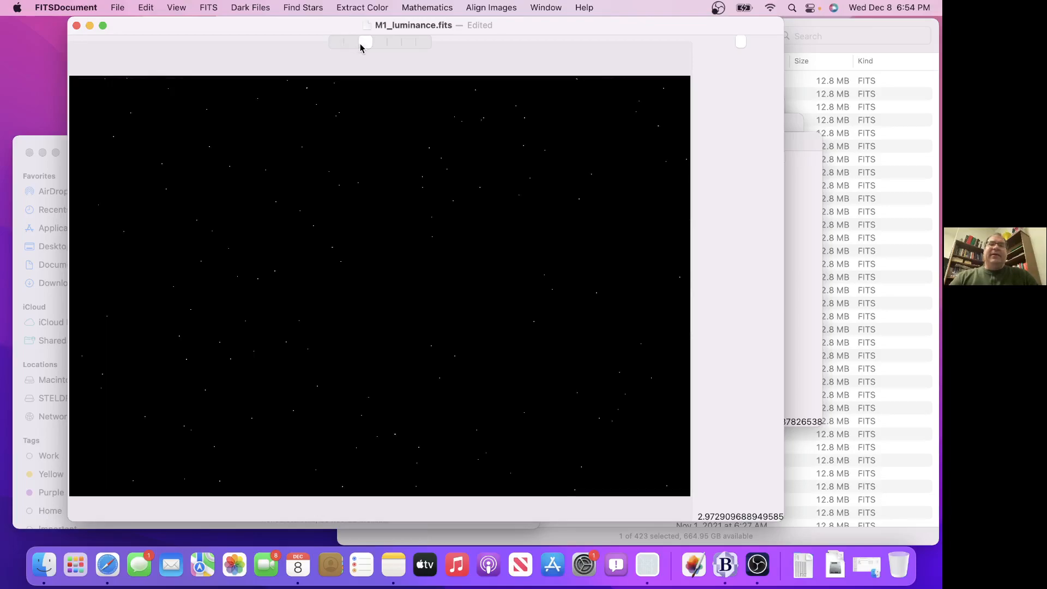
click(353, 44)
click(364, 45)
click(352, 44)
click(361, 45)
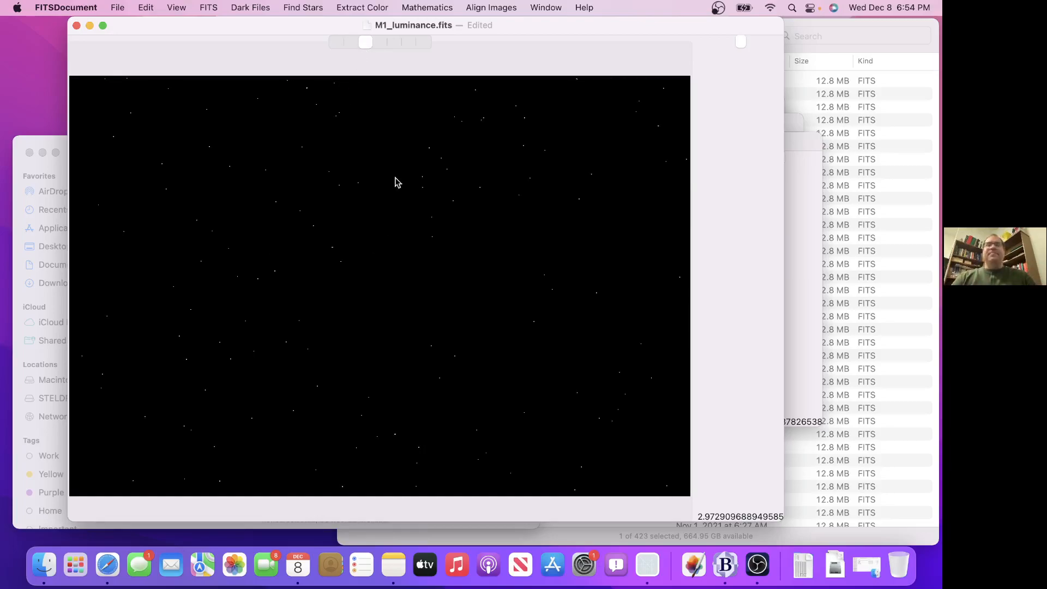
click(354, 46)
click(364, 46)
click(361, 45)
click(363, 46)
click(351, 46)
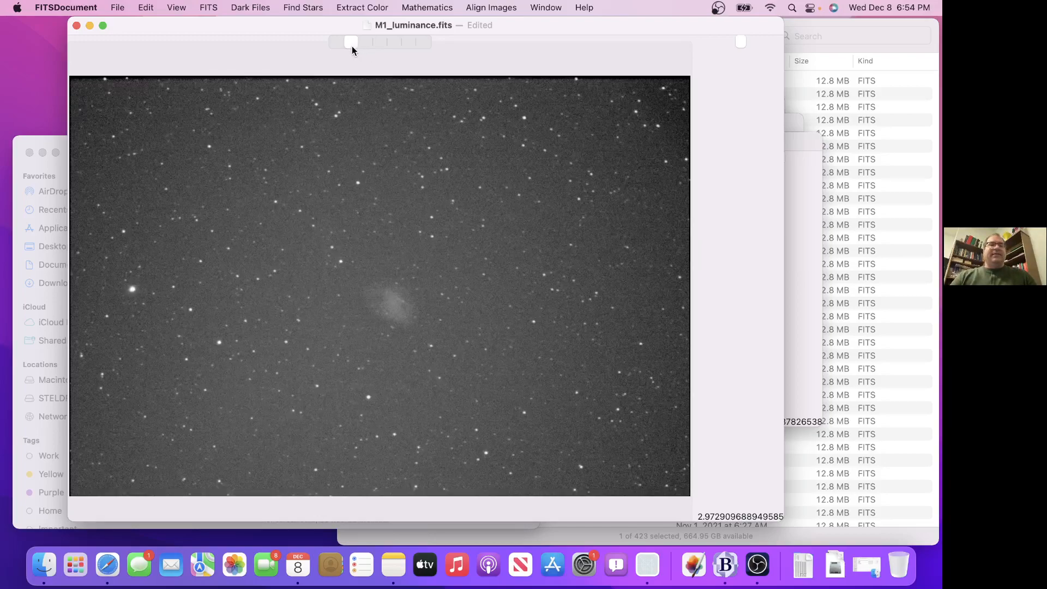
click(361, 47)
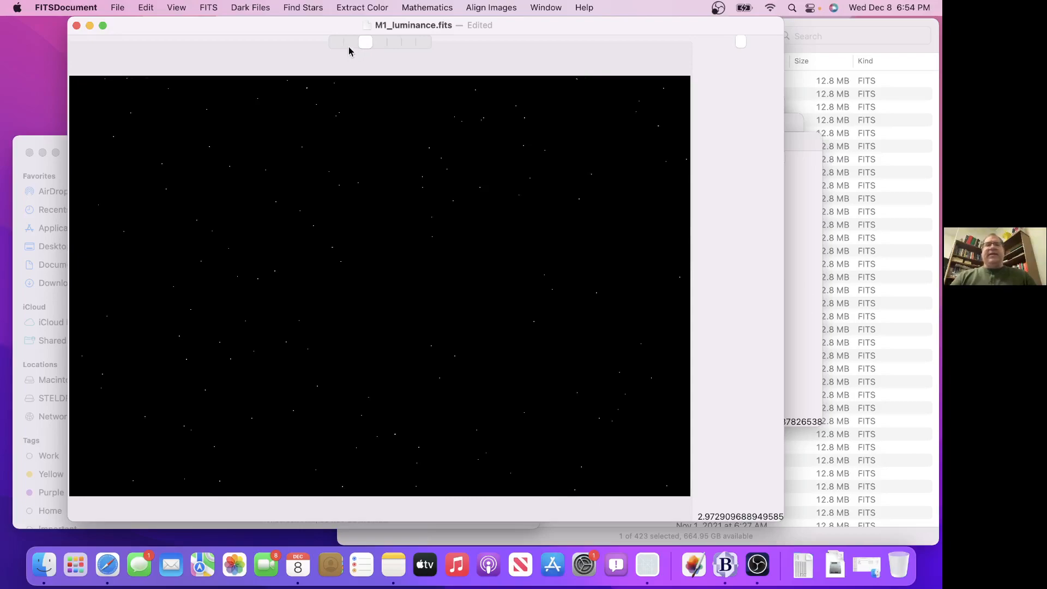
click(351, 45)
click(363, 46)
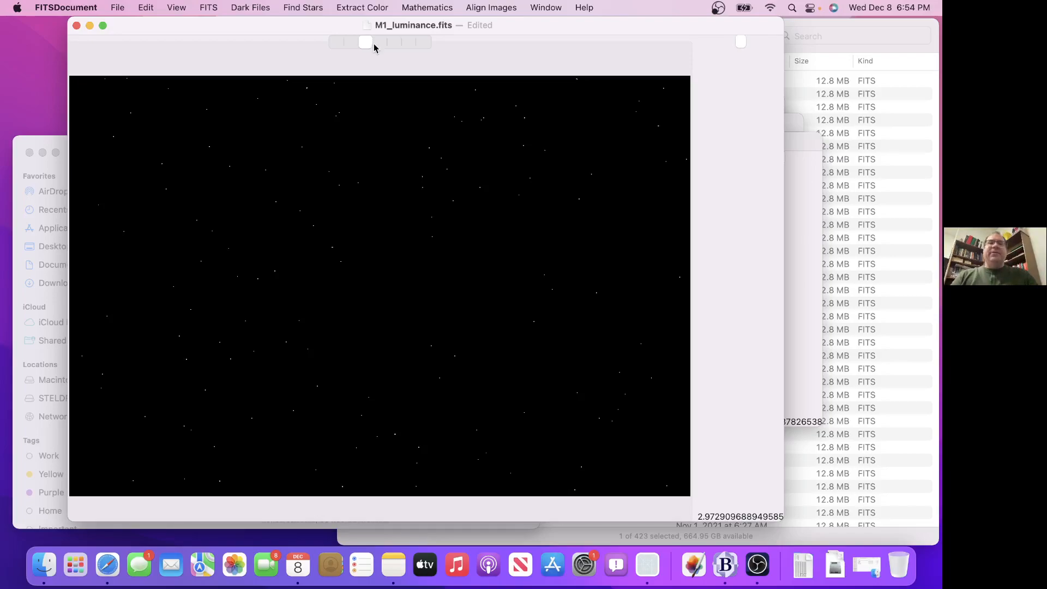
- Inspect the padded image view and the frequency-spectrum views of M1_luminance.fits, and return to the histogram view
click(377, 44)
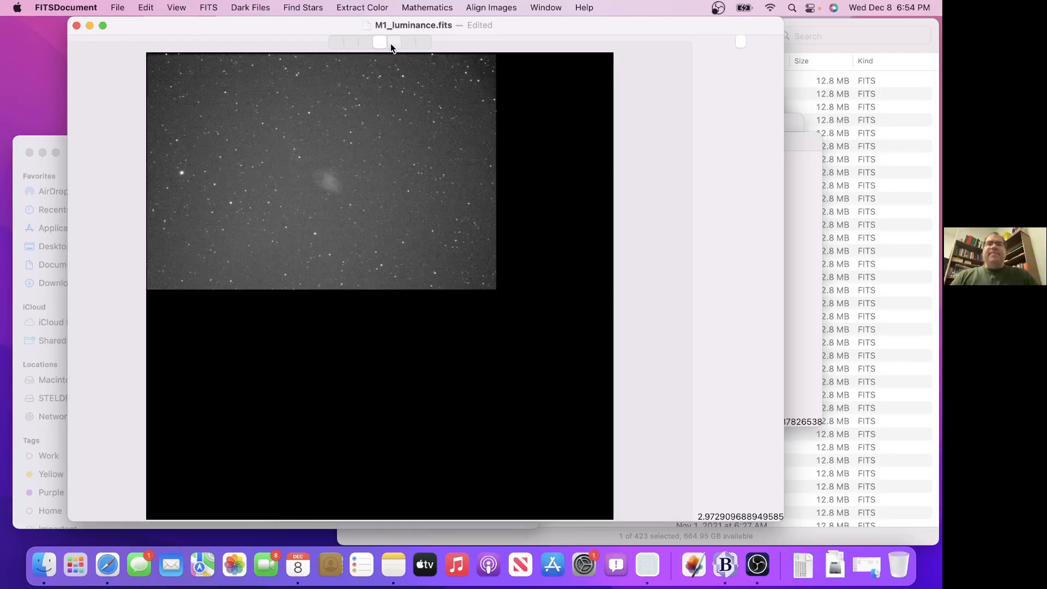
click(390, 43)
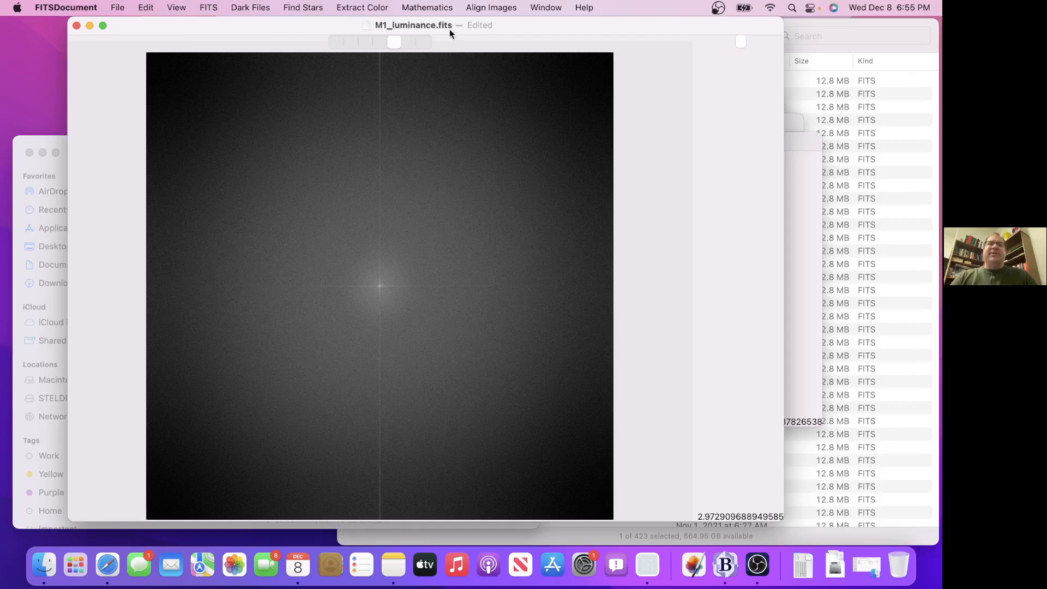
click(428, 41)
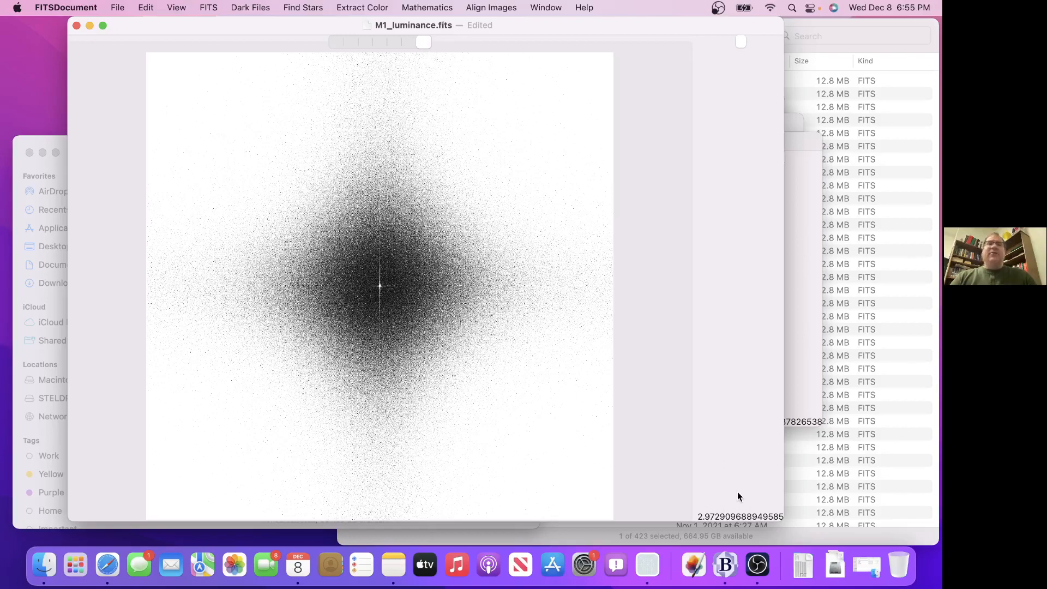
click(335, 43)
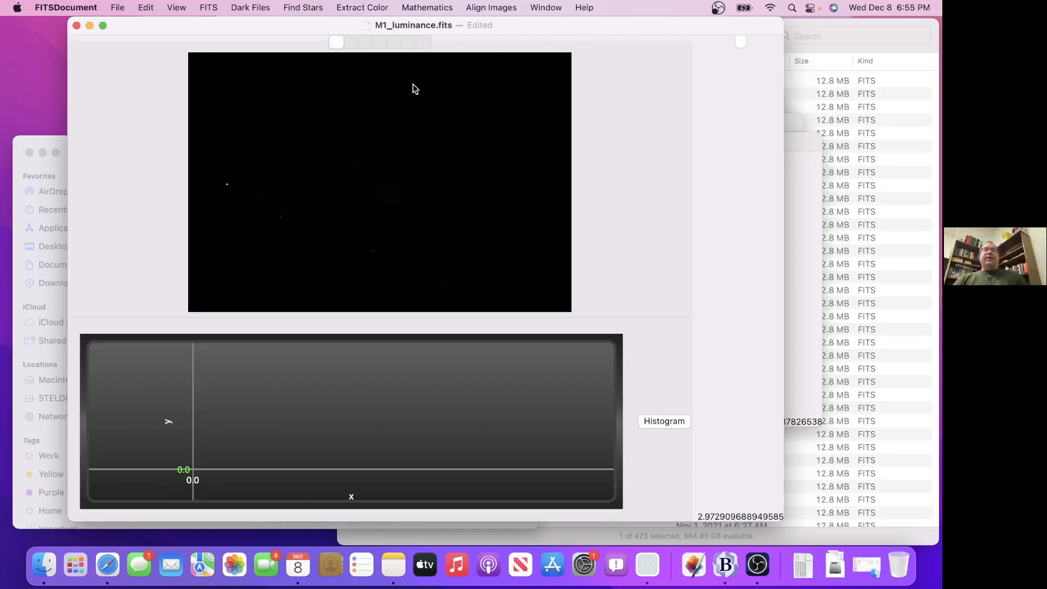
- Open Combine Color Images and assign M1_luminance.fits, M1_Red.fits, M1_Green.fits and M1_Blue.fits to the luminance, red, green and blue channels
click(362, 7)
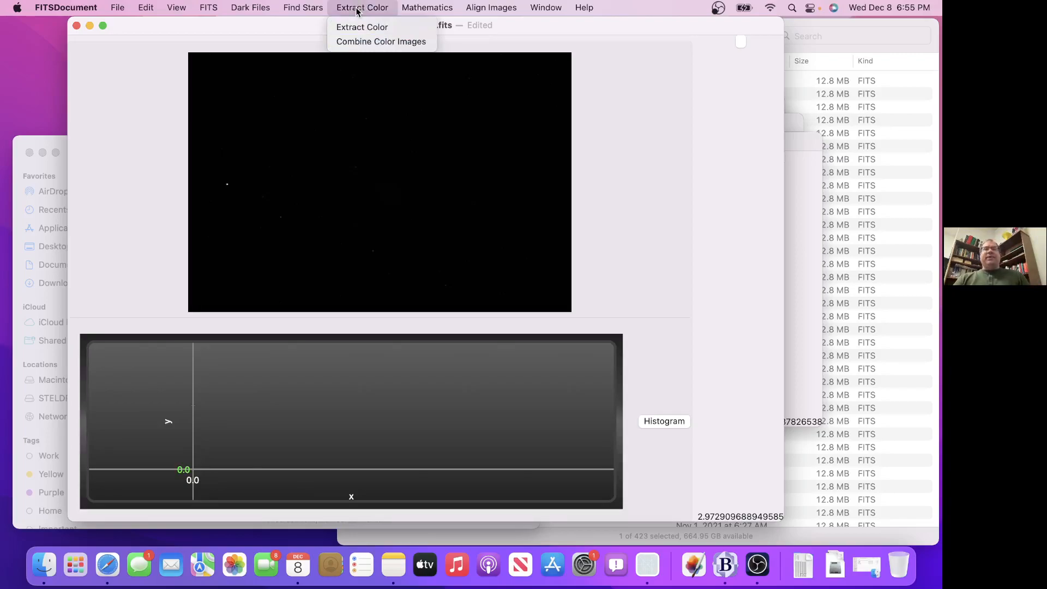
click(355, 42)
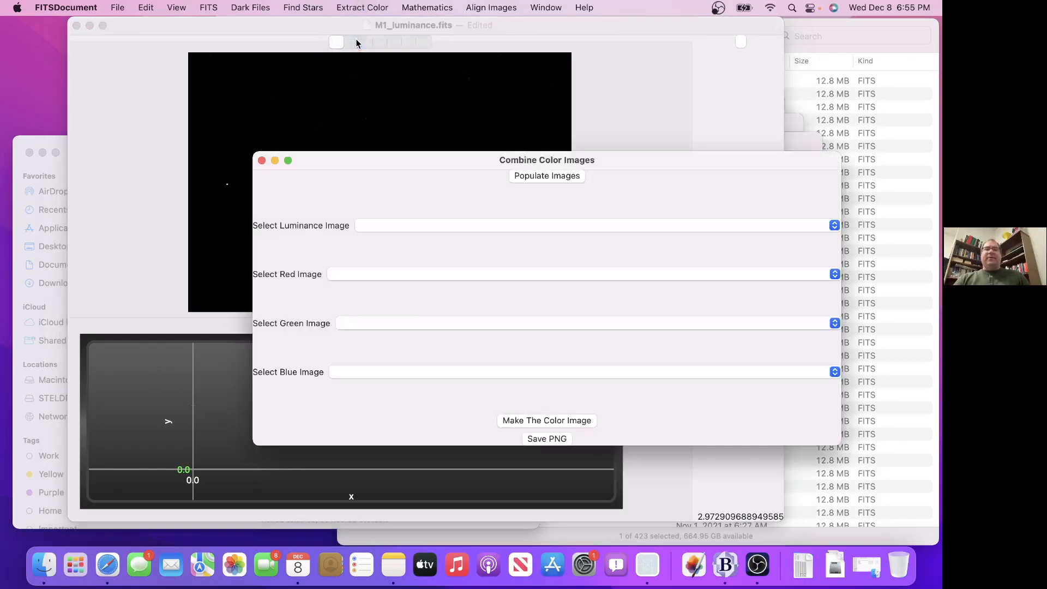
click(482, 227)
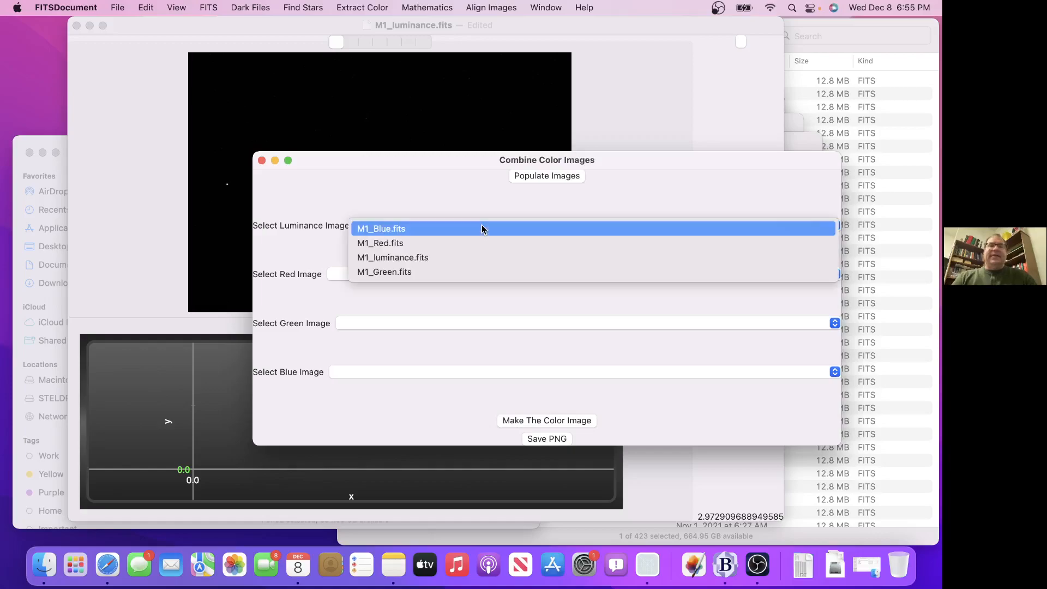
click(479, 256)
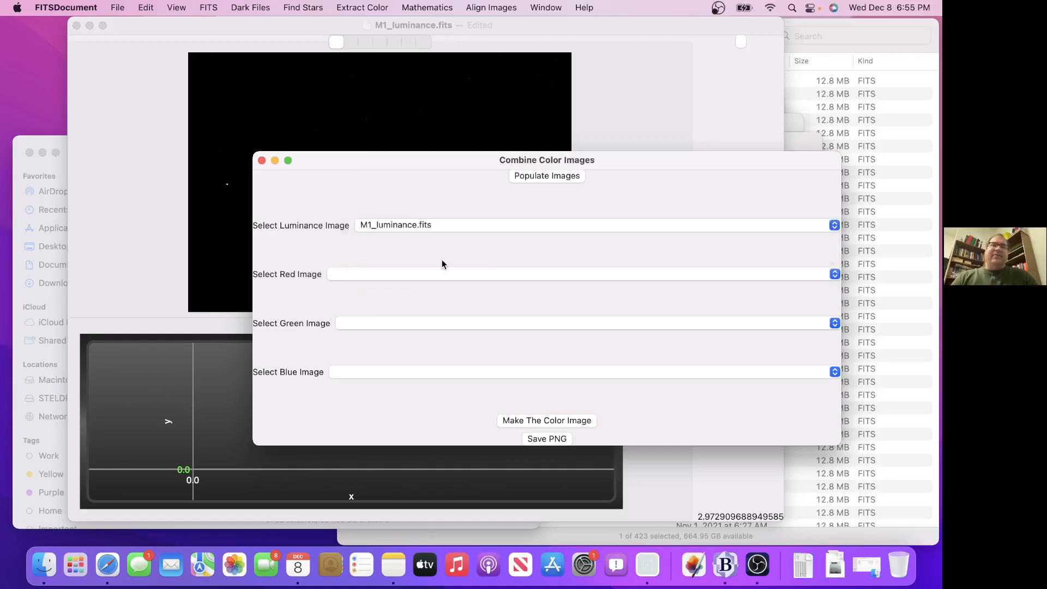
click(436, 274)
click(432, 292)
click(419, 323)
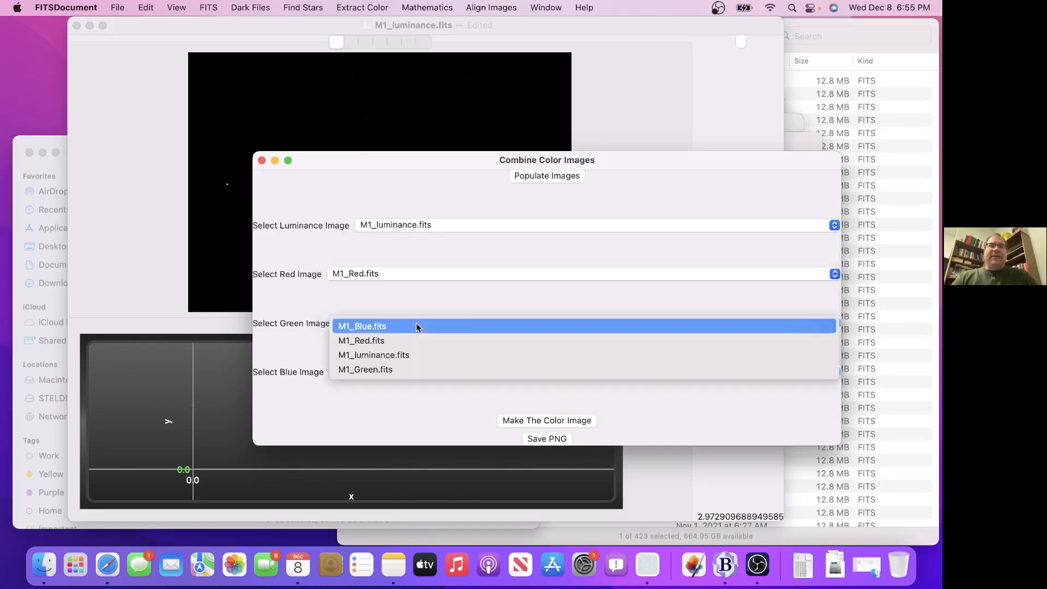
click(411, 369)
click(409, 373)
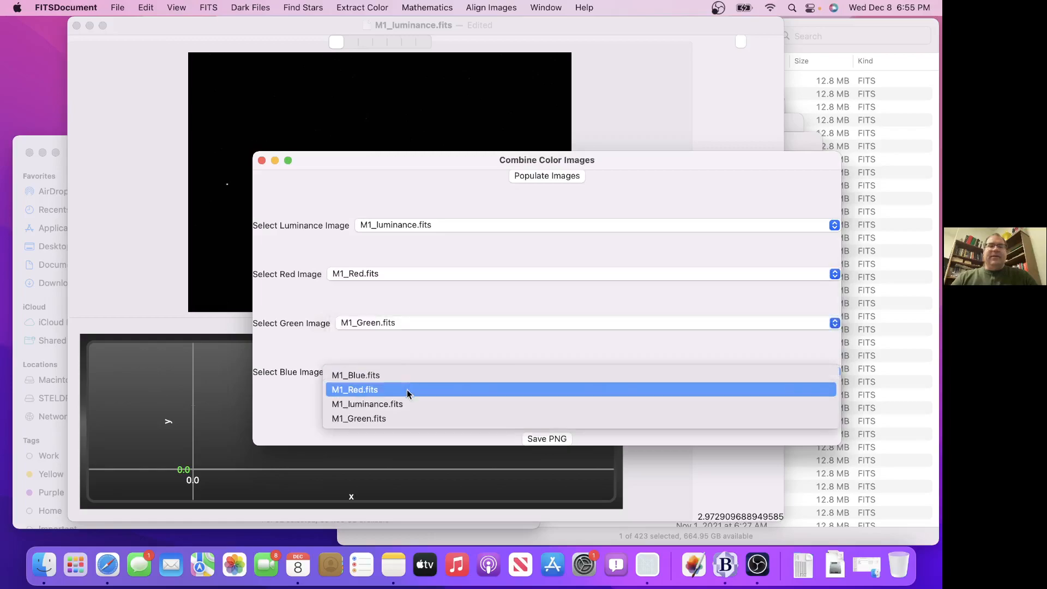
click(410, 375)
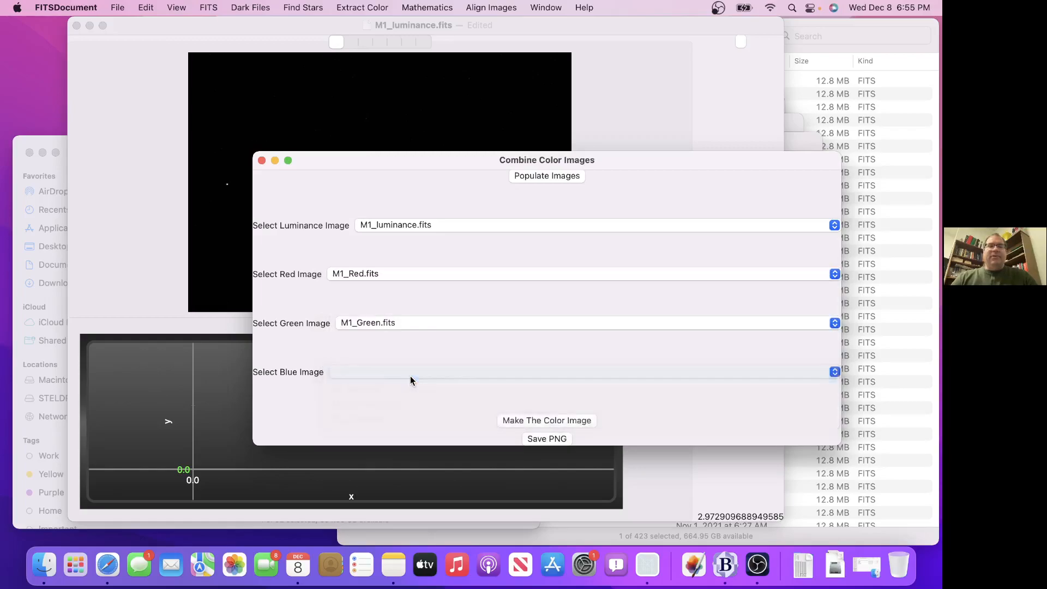
- Make the color image from the four channels and save it as M1_RGB.png in the Pictures folder
click(581, 422)
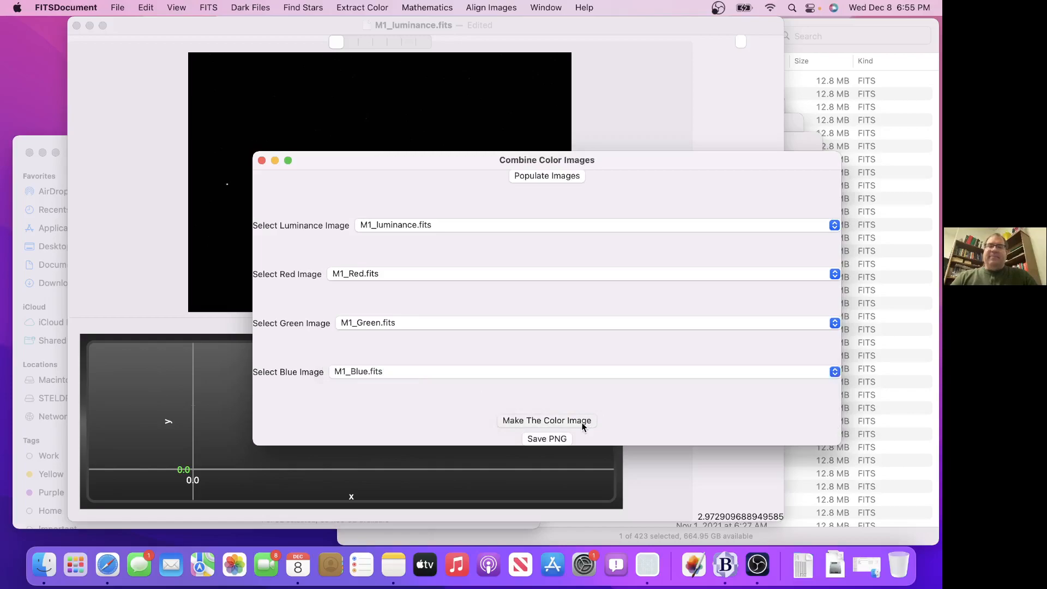
drag(633, 166, 490, 48)
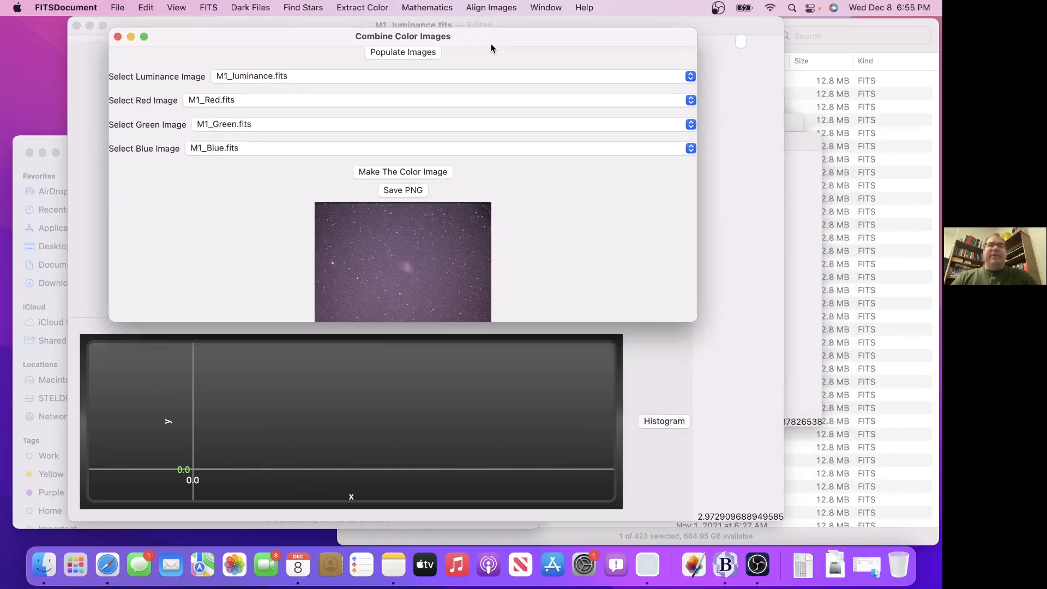
click(413, 191)
drag(266, 257, 319, 184)
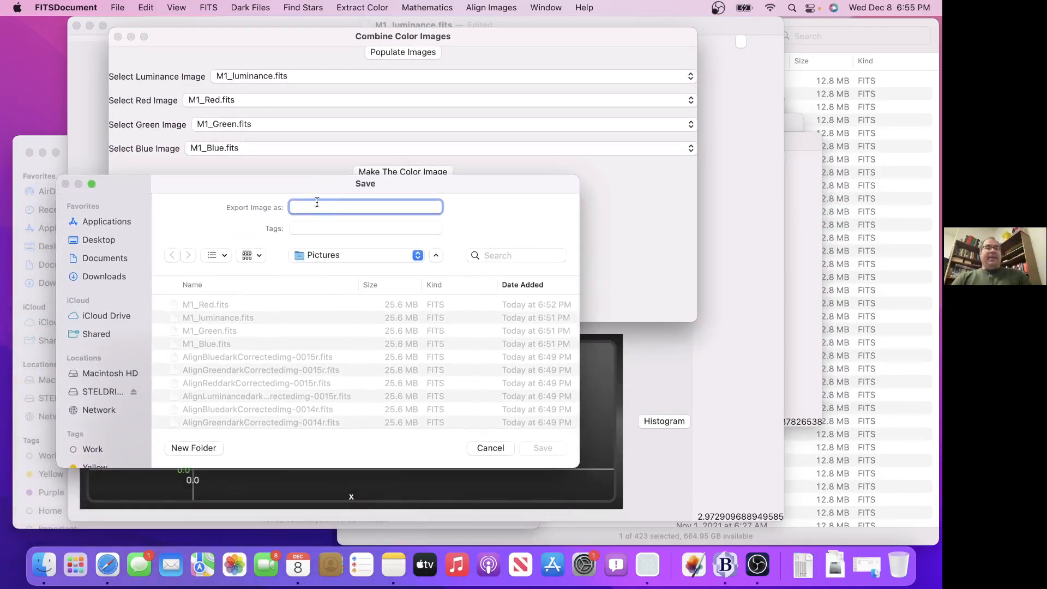
text(M1)
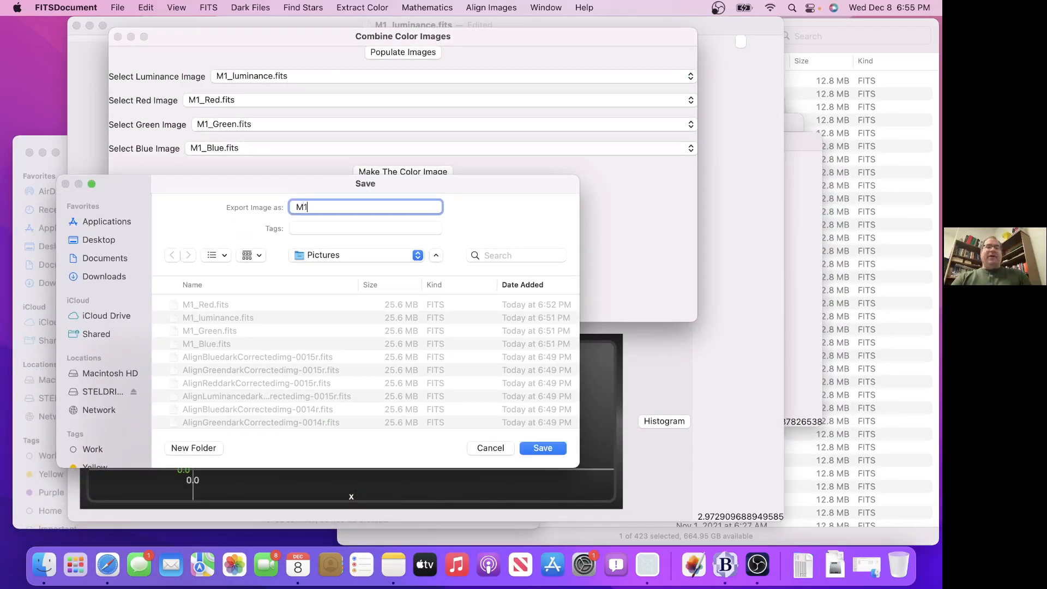
text(_RGB.png)
key(Return)
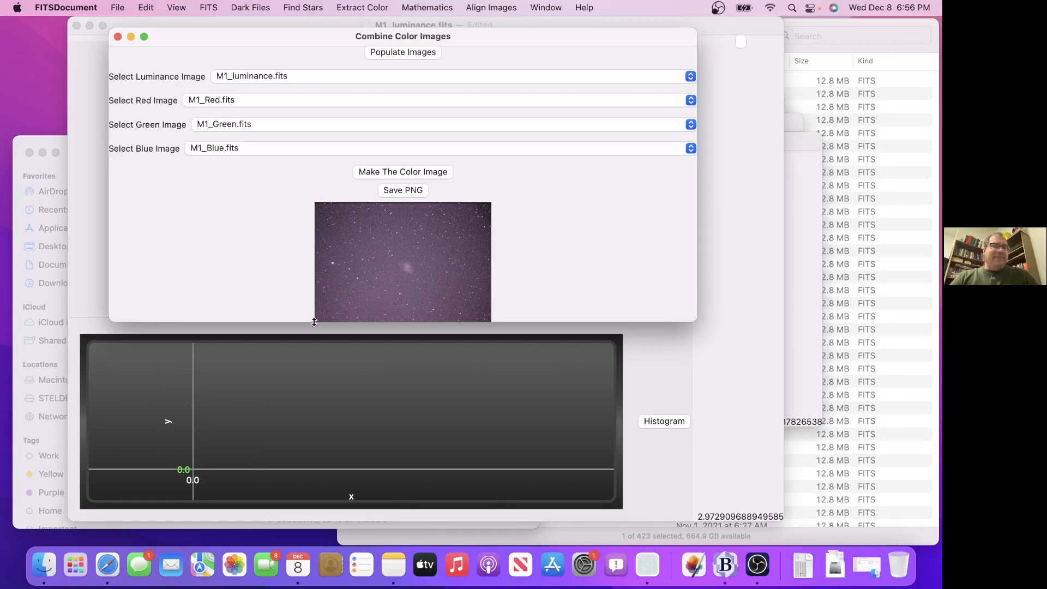
- Switch to the Finder's Pictures folder and open M1_RGB.png with Pixelmator Pro (2.3)
click(53, 144)
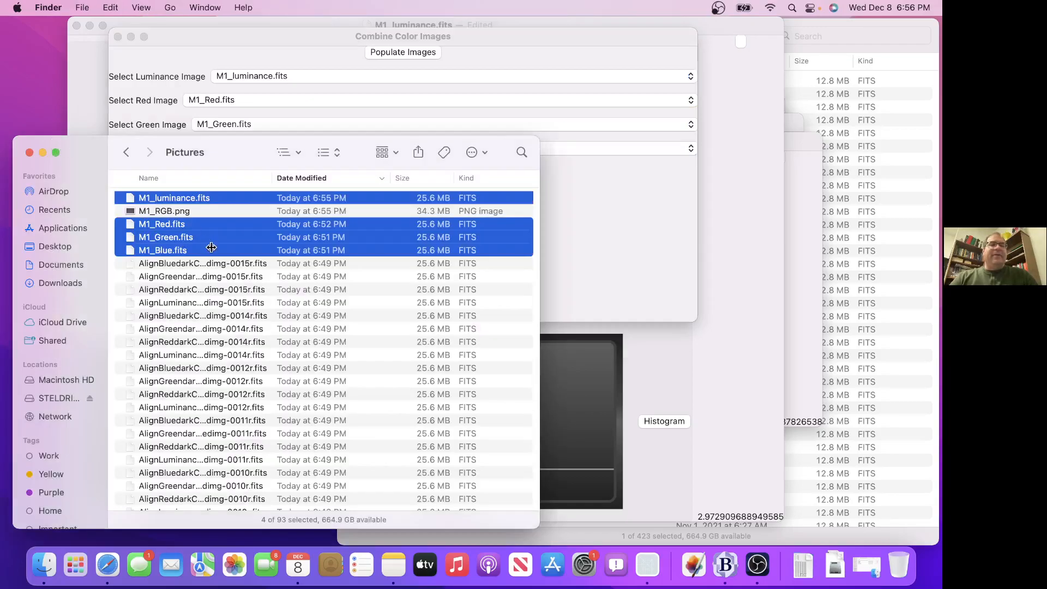
click(169, 213)
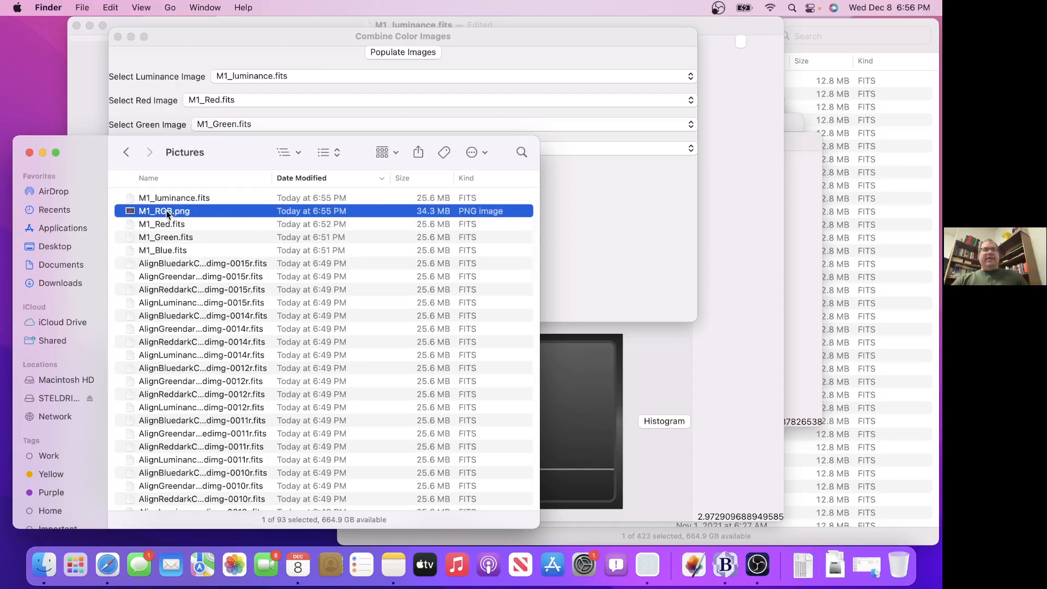
right_click(166, 211)
mouse_move(196, 233)
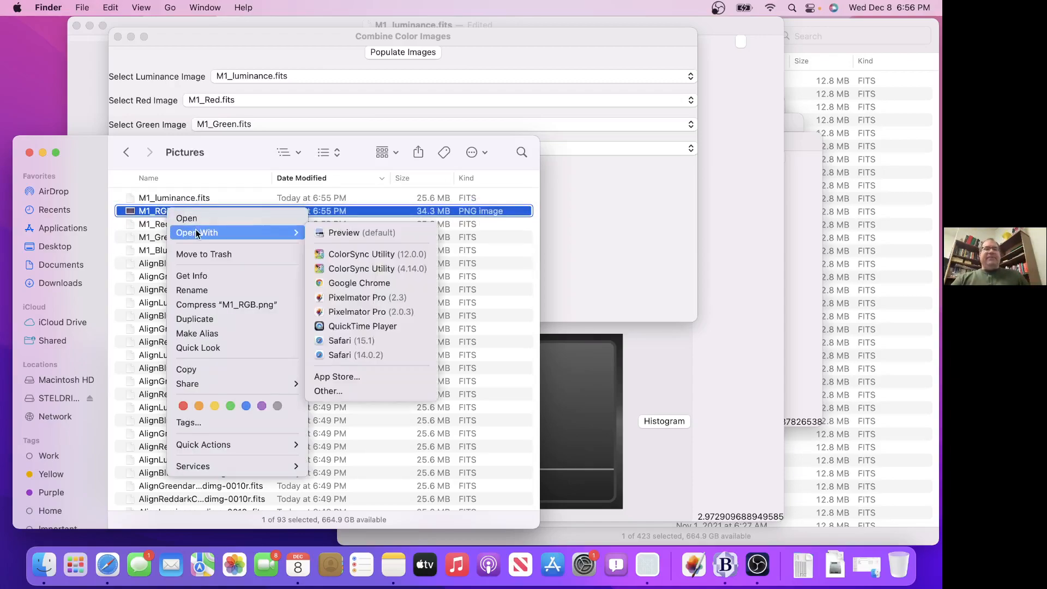
click(351, 299)
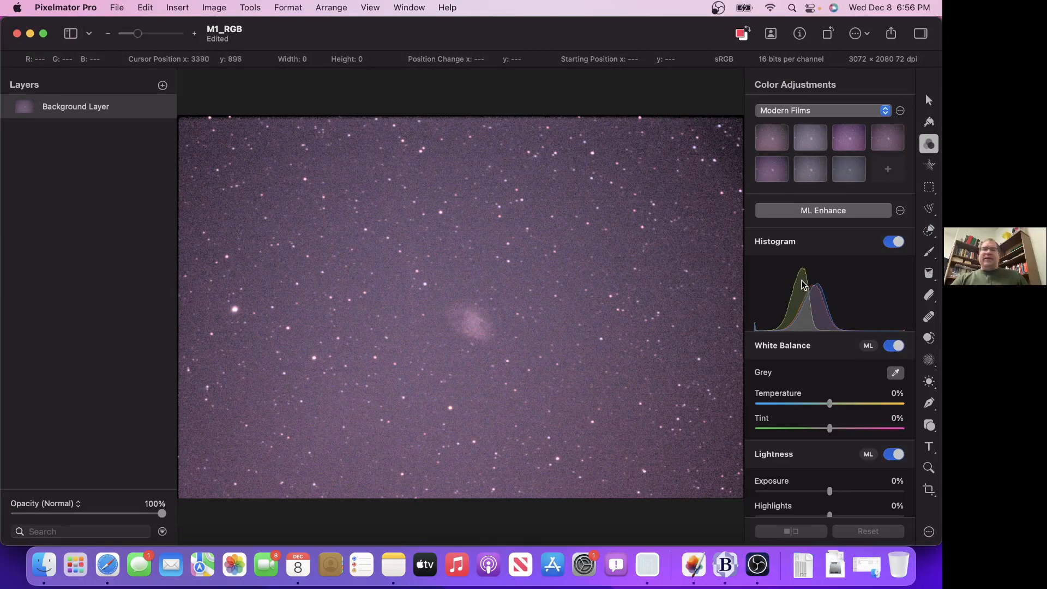
- In the Levels adjustment, choose the Green channel and lower its white point to just above three quarters of the range
scroll(799, 289, down, 3)
scroll(797, 288, down, 10)
scroll(797, 287, up, 10)
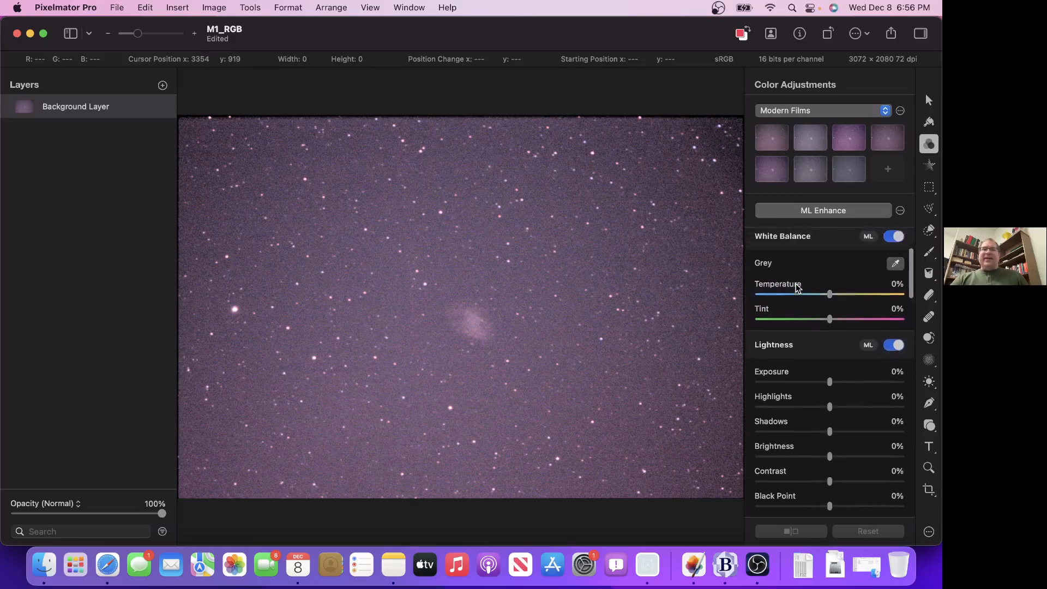
scroll(798, 289, up, 3)
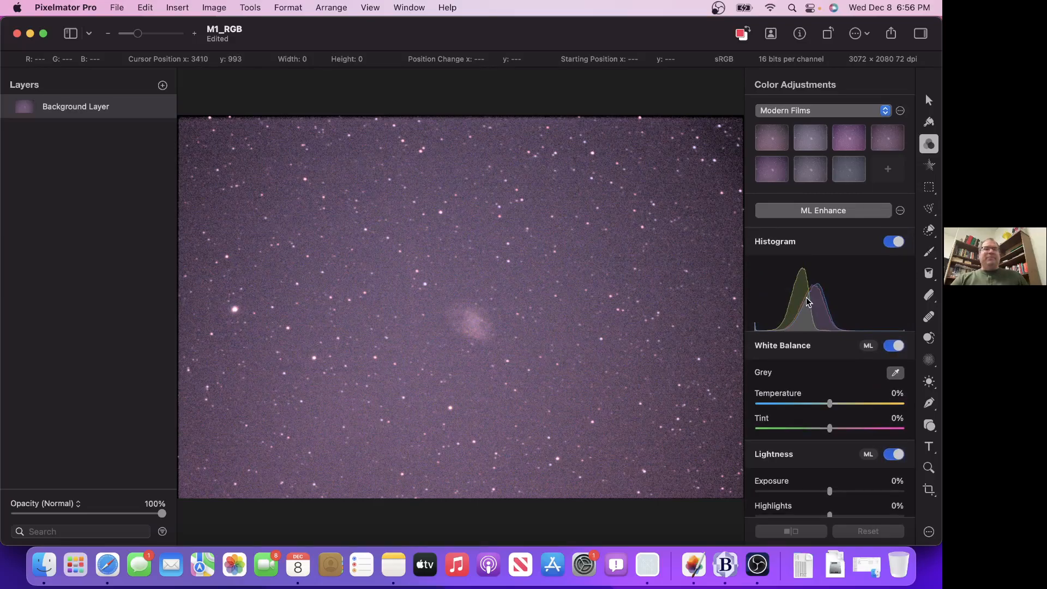
scroll(813, 310, down, 1)
scroll(812, 312, down, 15)
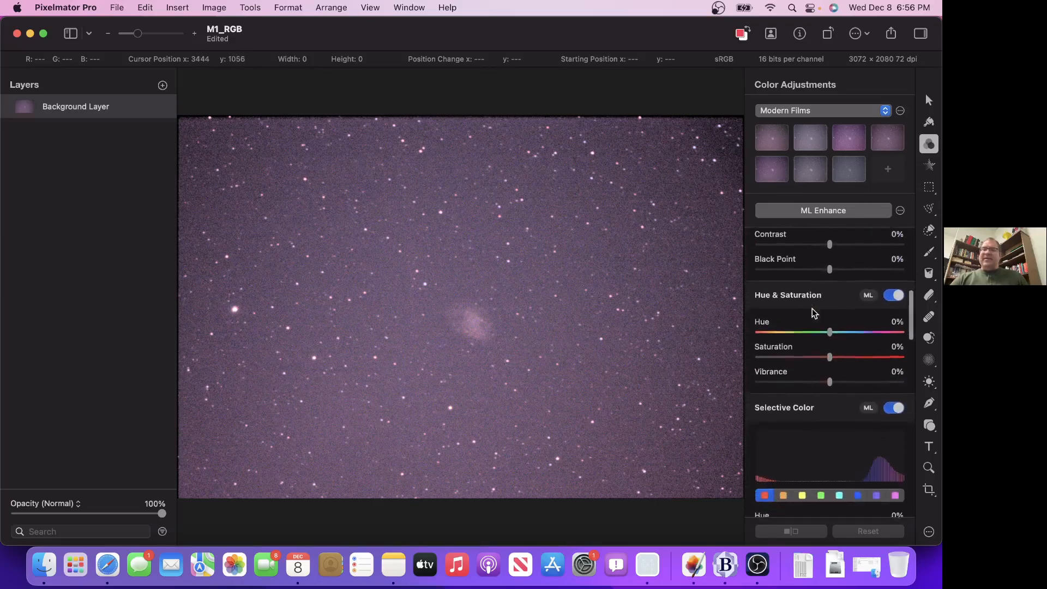
scroll(812, 308, down, 5)
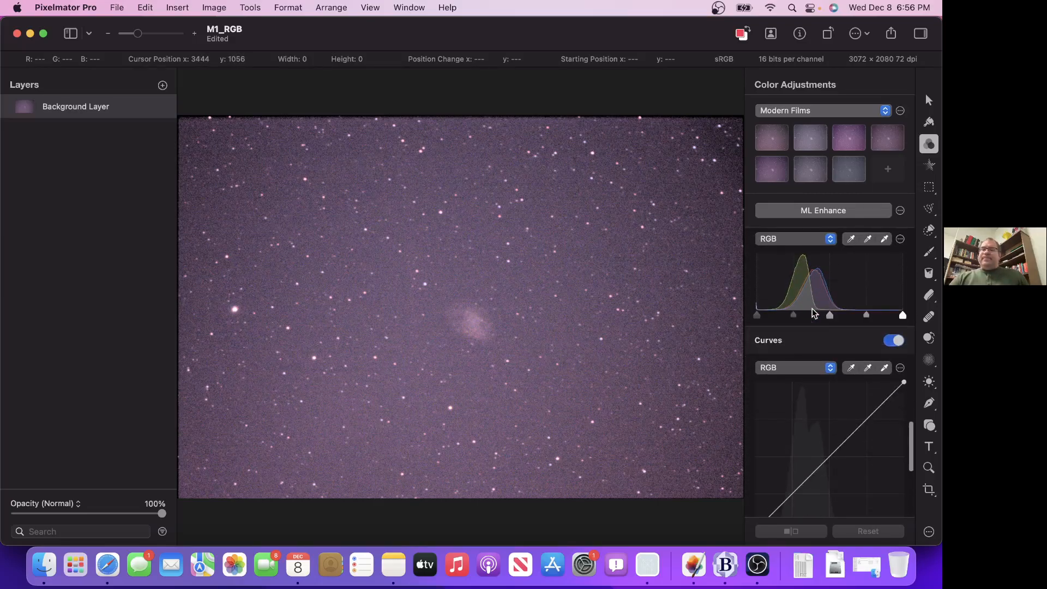
click(803, 264)
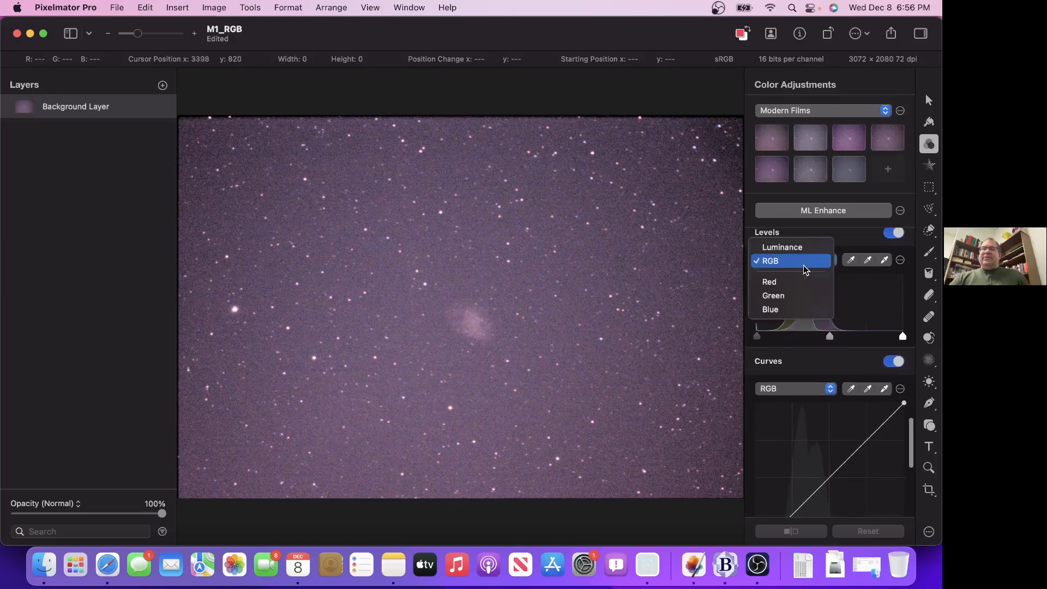
click(806, 294)
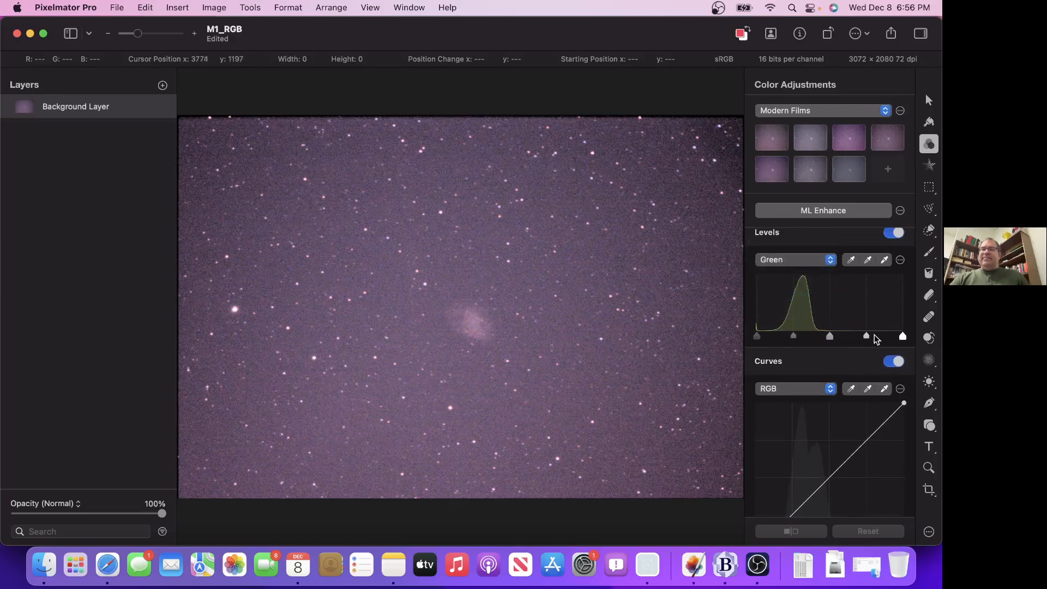
drag(901, 336, 870, 341)
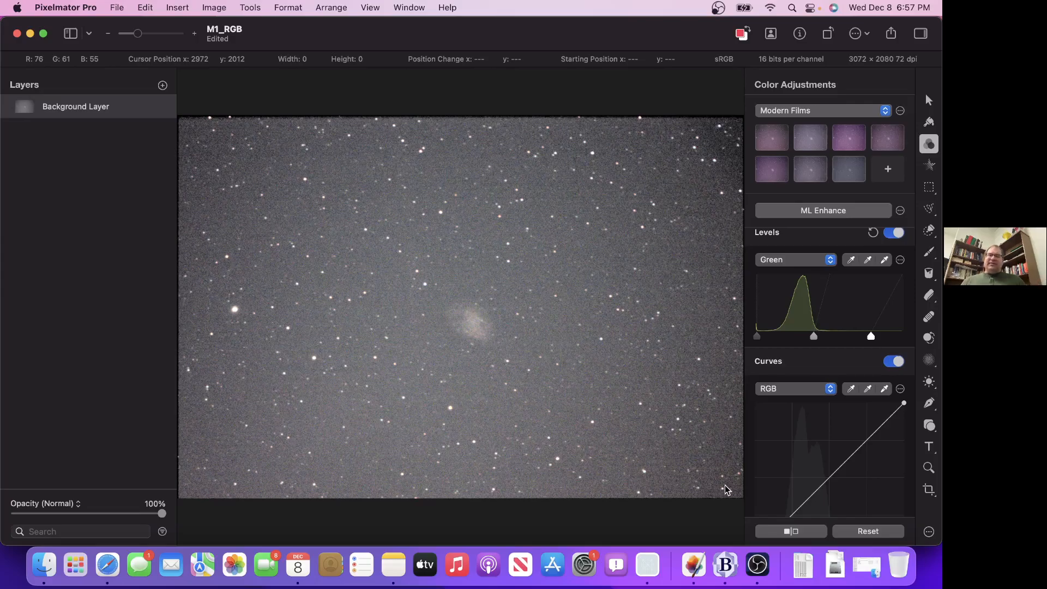
- Switch back to FITSDocument with the Combine Color Images window
click(648, 569)
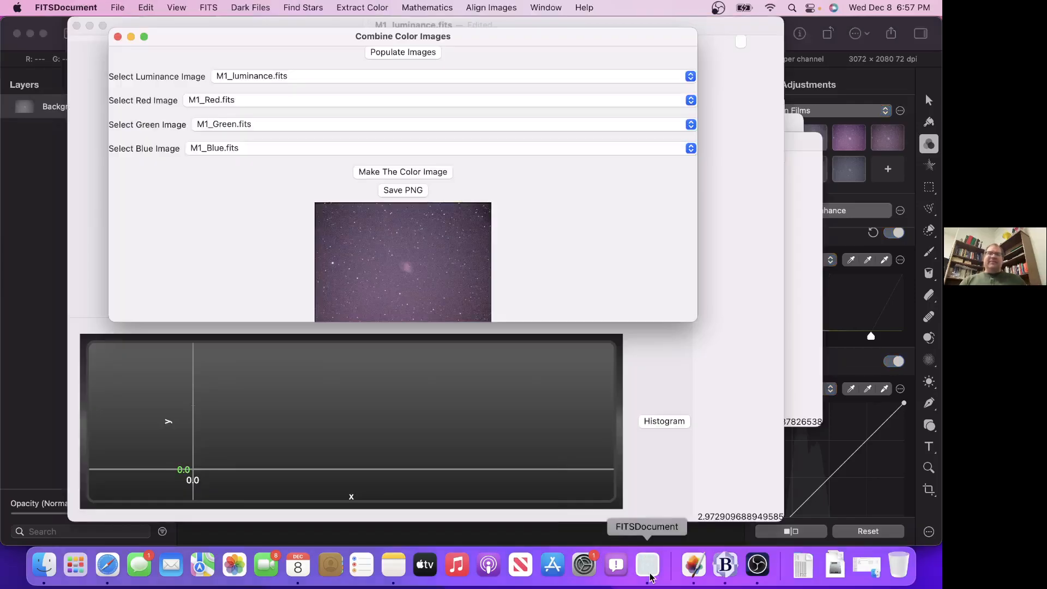